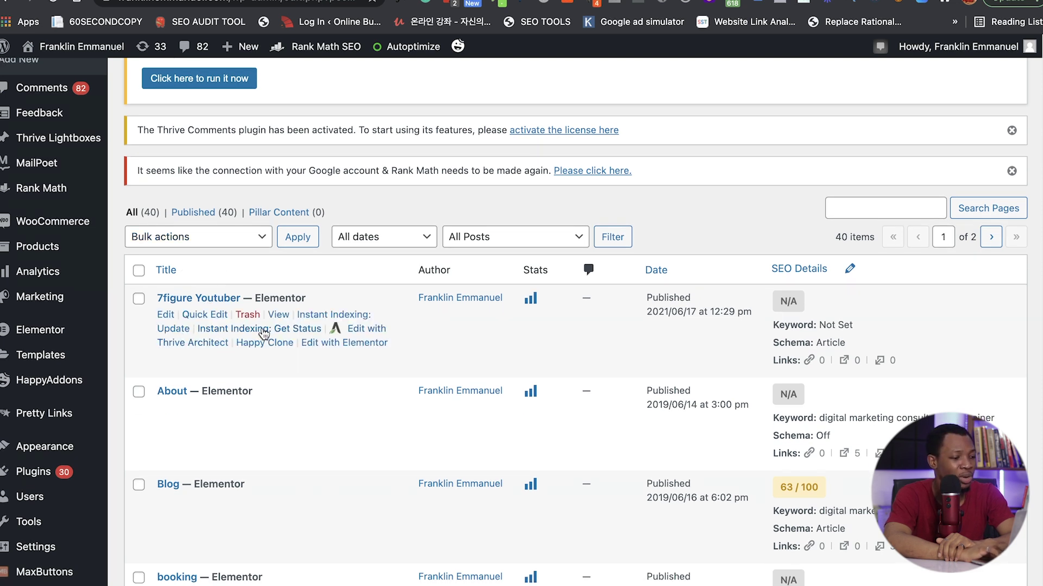
Step: Open the 7figure Youtuber page's 'Edit with Elementor' link in a new tab and switch to it
right_click(325, 348)
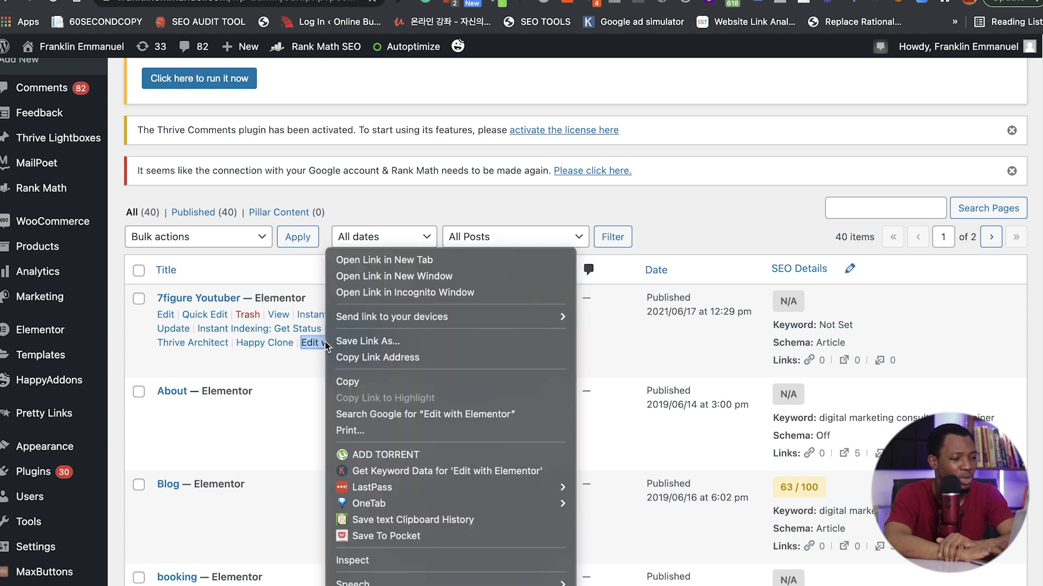
click(383, 263)
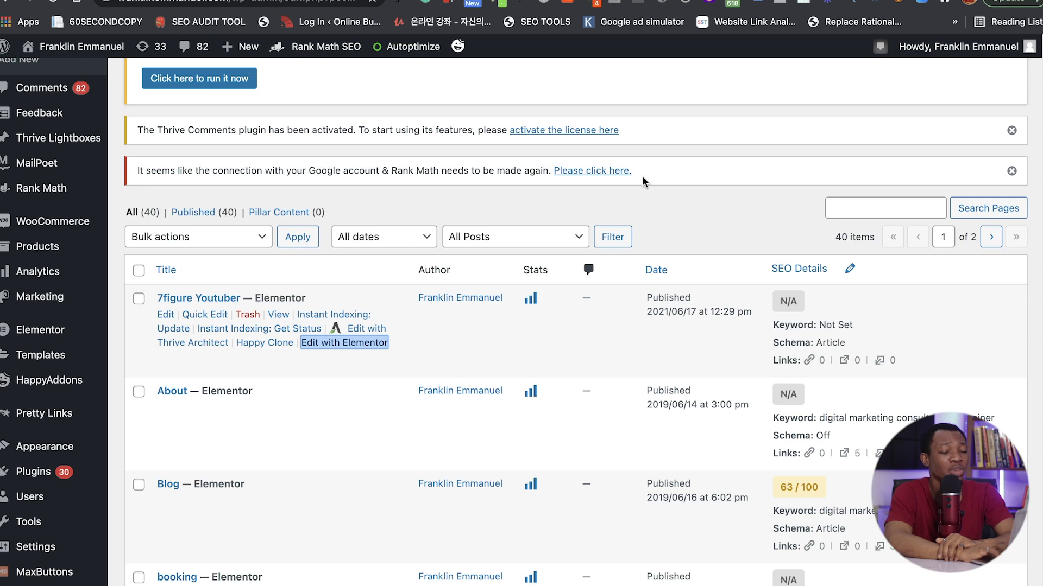
key(ctrl+Tab)
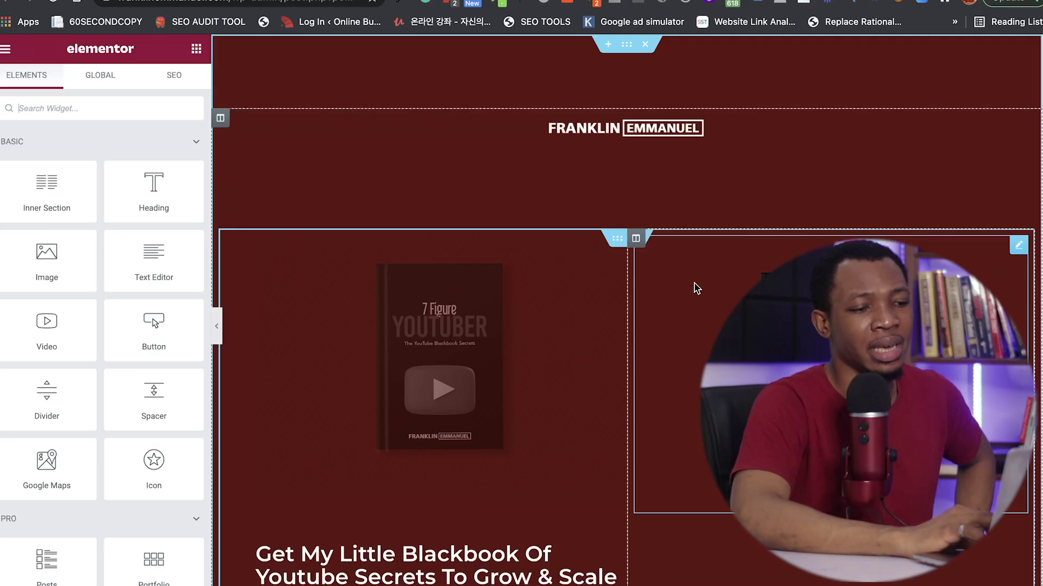
Step: Open the Name/Email opt-in form's Edit Form panel, then open a new browser tab
scroll(529, 331, down, 5)
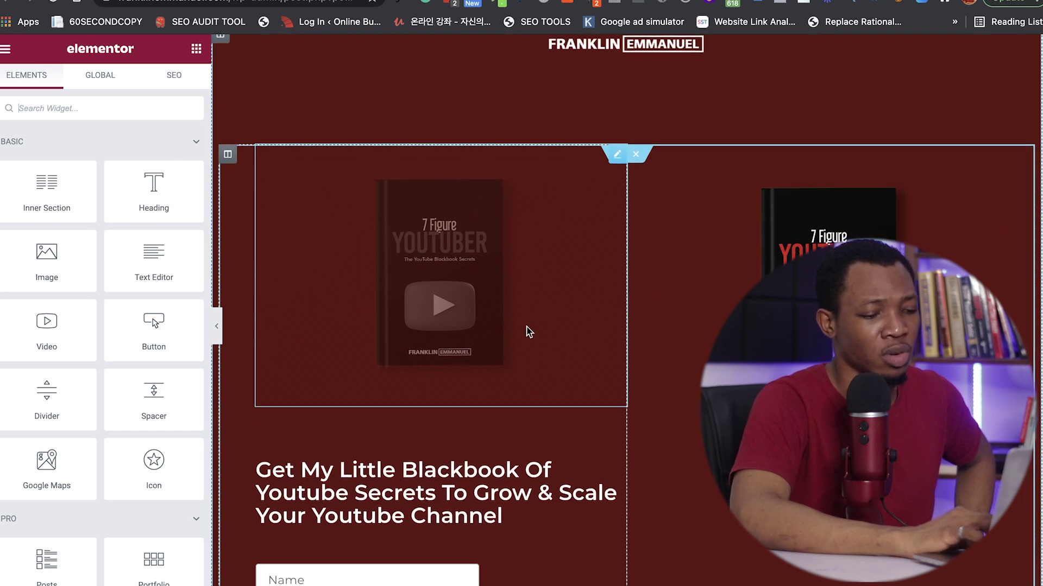
scroll(530, 332, down, 3)
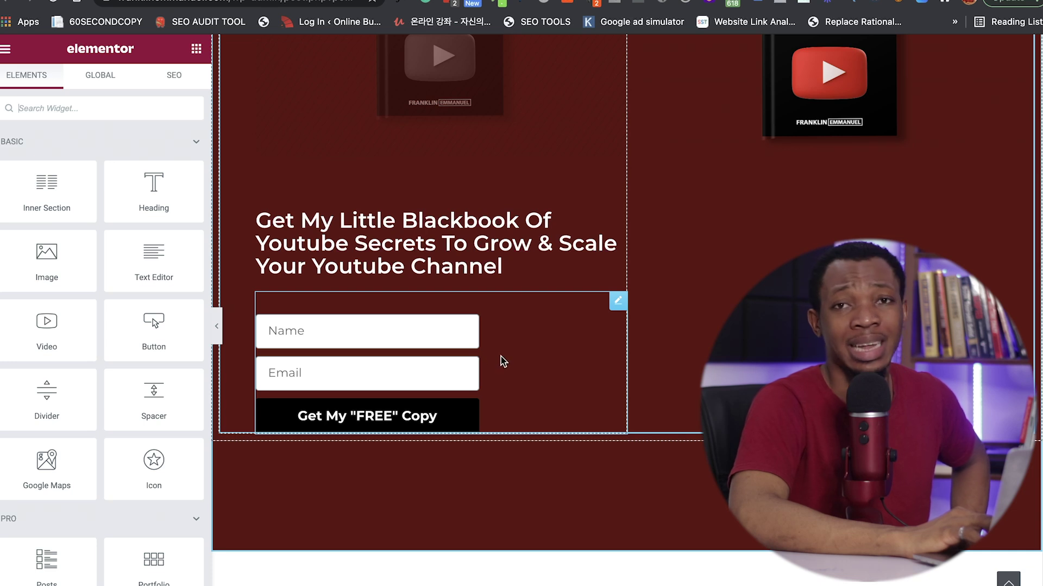
click(504, 362)
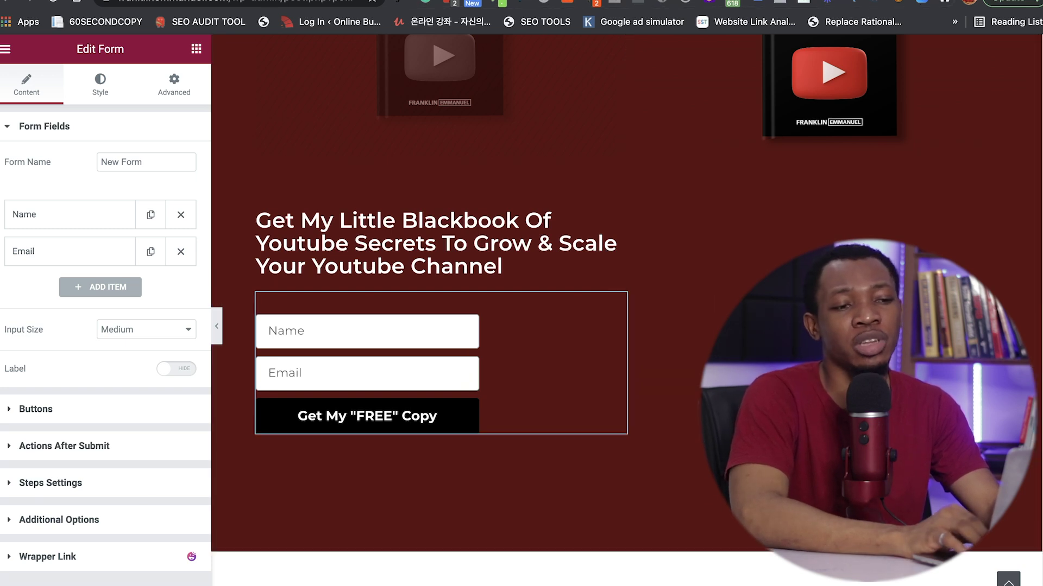
key(super+t)
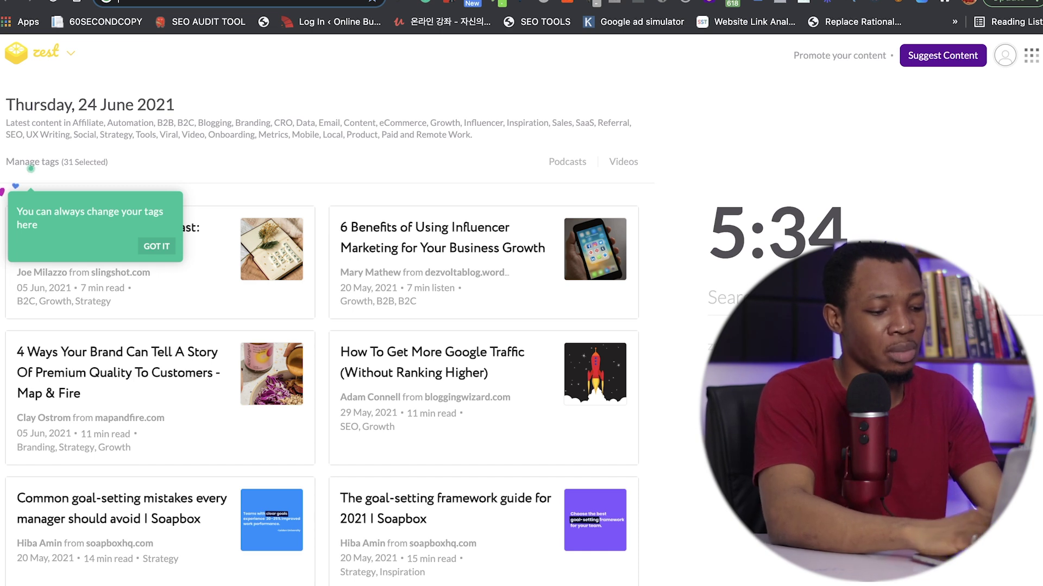
Step: Go to franklinemmanuel.com/getresponse in the address bar
text(franklinemmanuel.com)
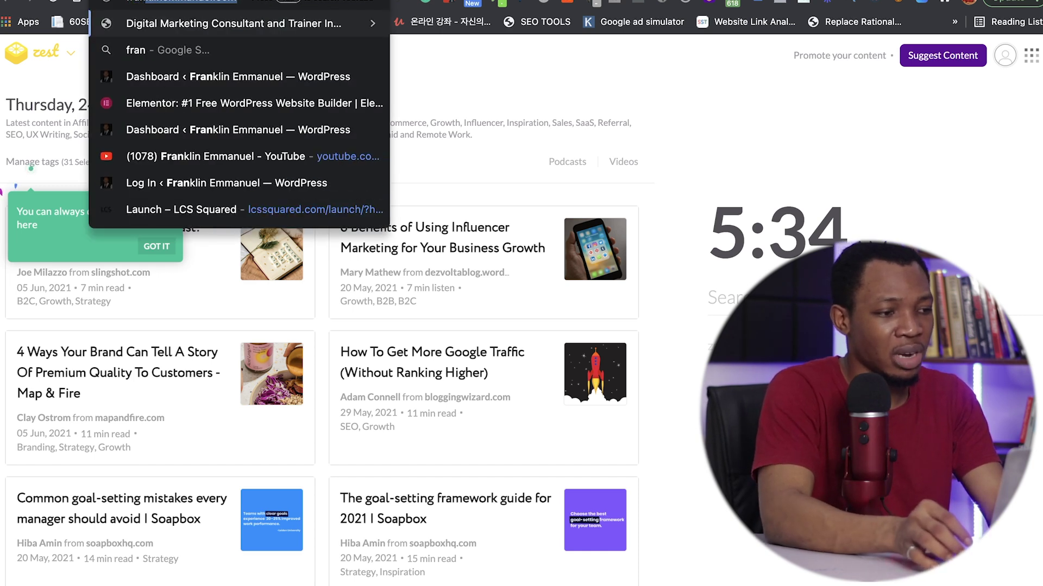
key(Right)
text(/get)
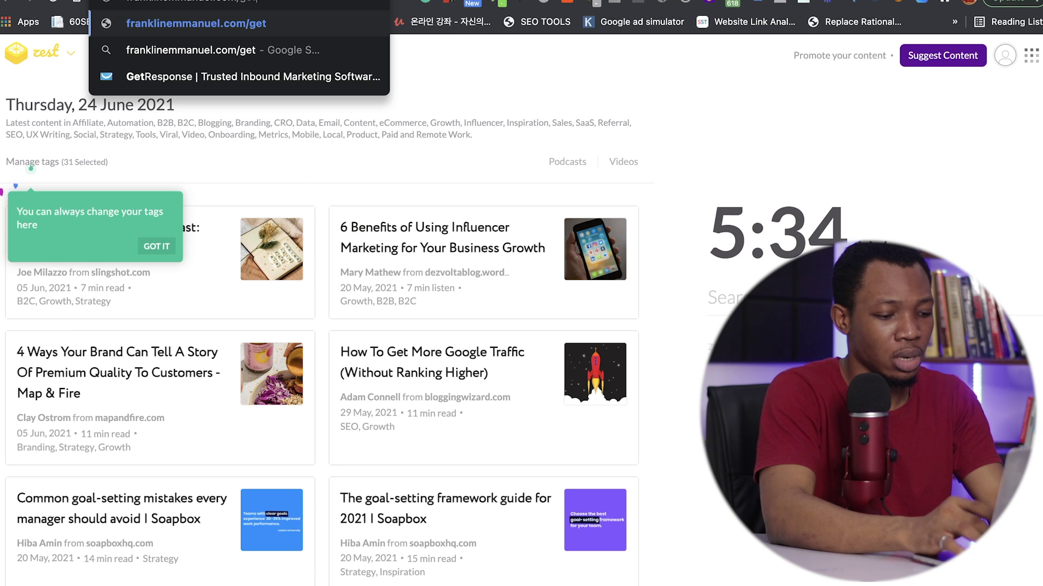
text(response)
key(Return)
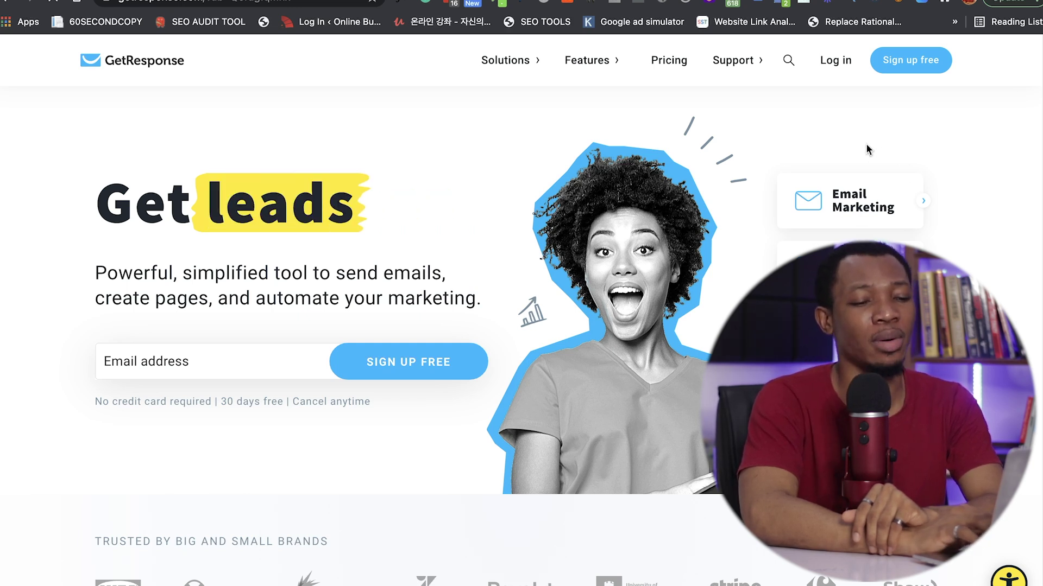
Step: Log in to GetResponse, dismiss the survey popup, and go to the Lists page
click(835, 62)
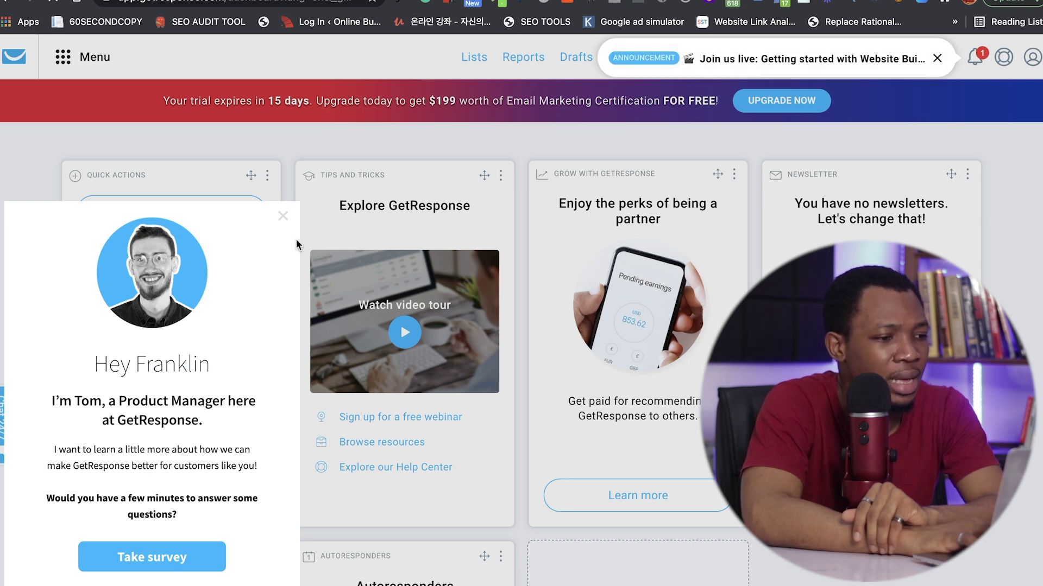
click(283, 217)
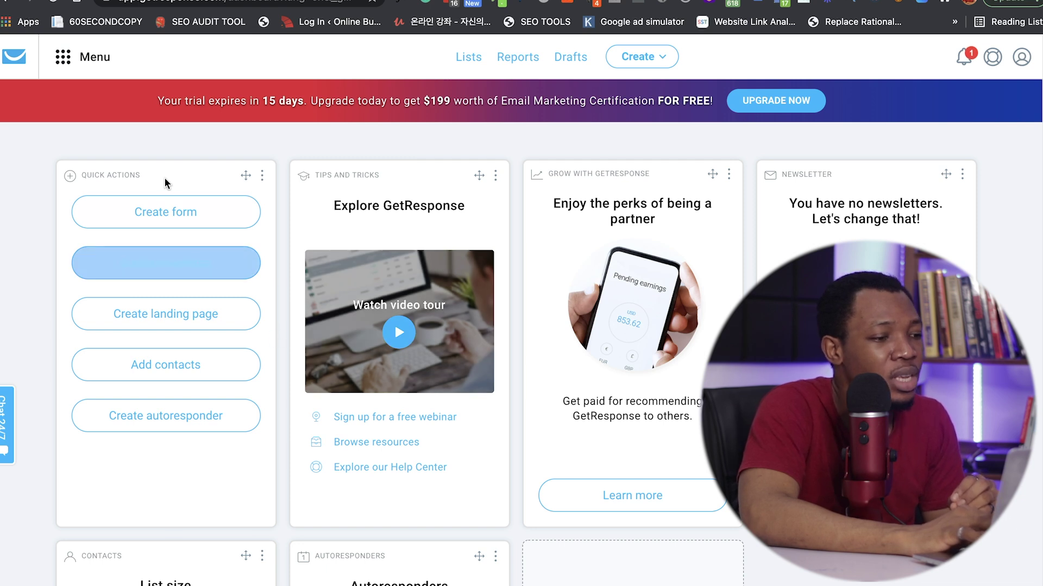
click(158, 209)
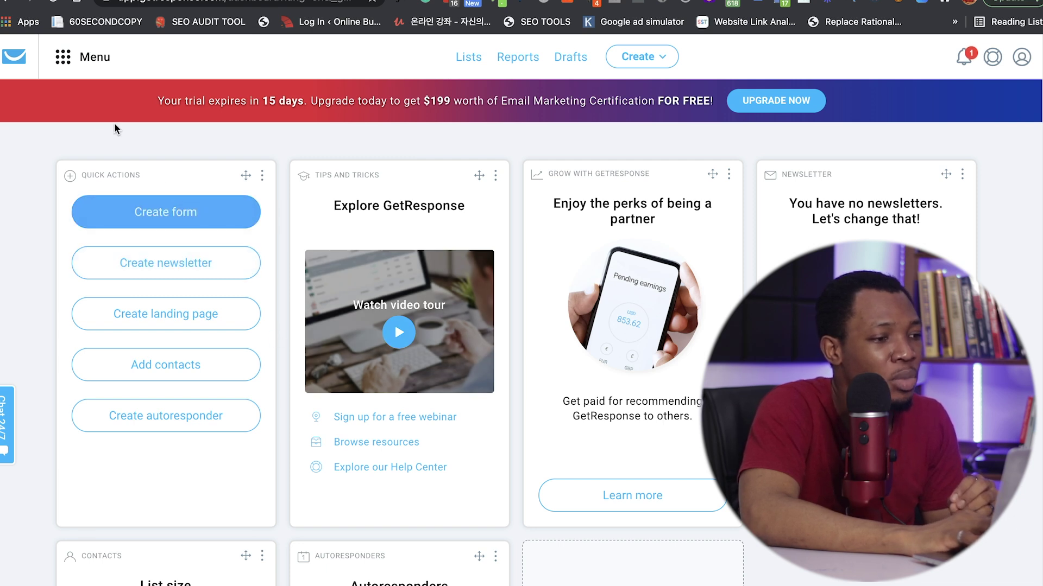
click(63, 63)
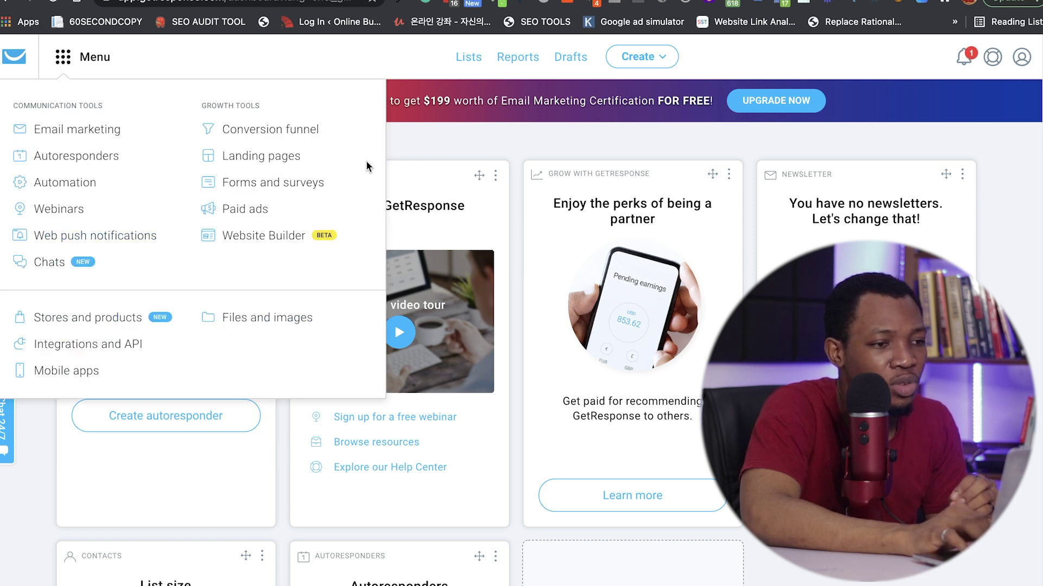
click(417, 145)
click(469, 57)
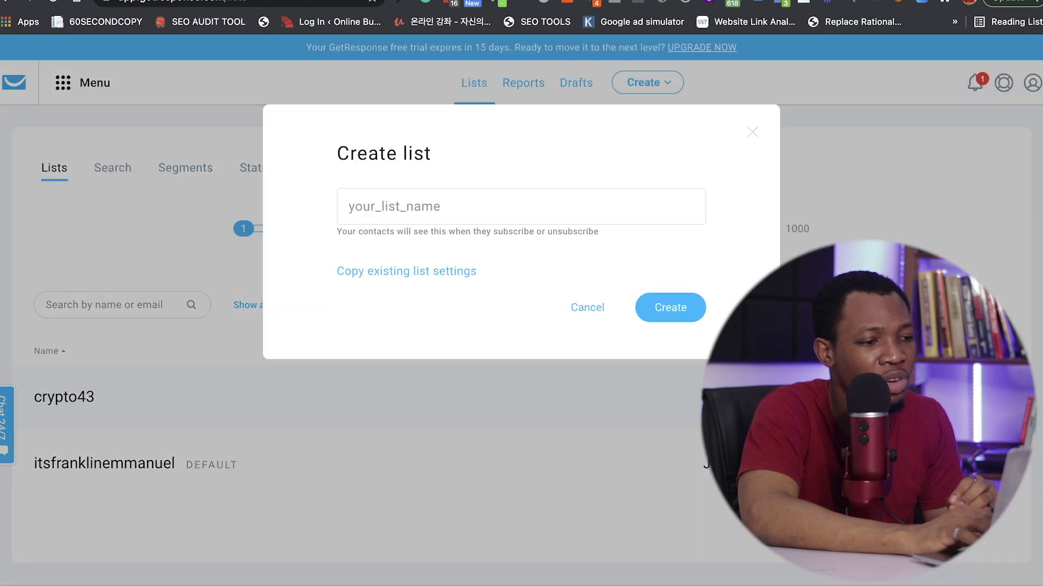
Step: Create a contact list named '7figureyoutuber' after 'infoproducts youtuber' is rejected
click(472, 209)
text(info)
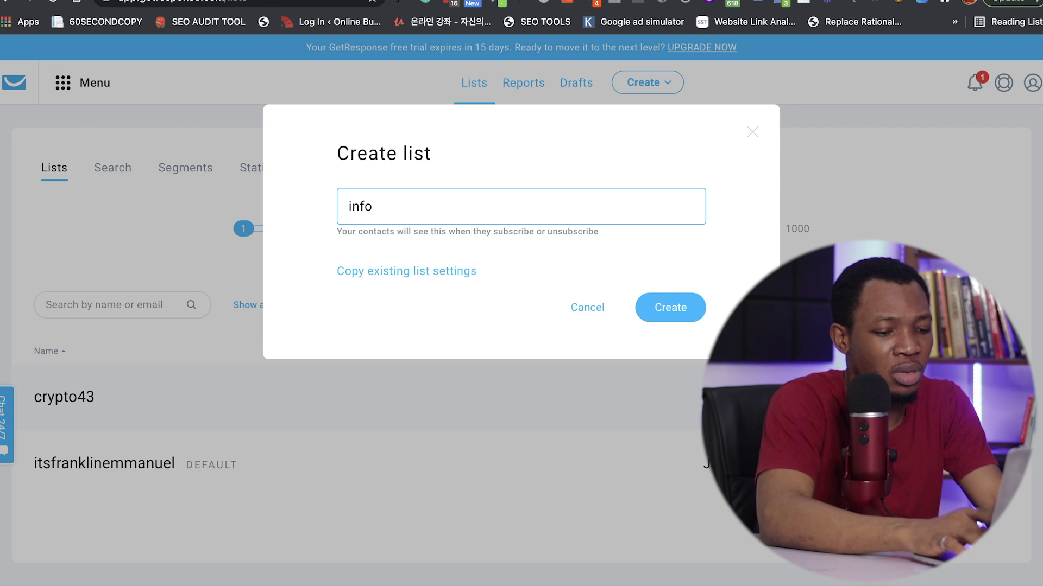
text(product)
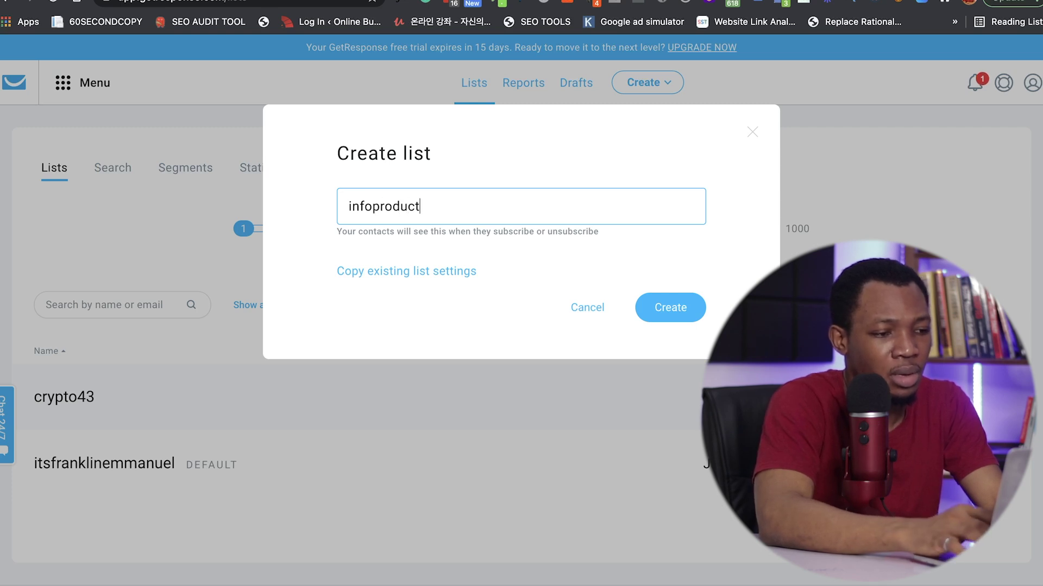
text(s youtuber)
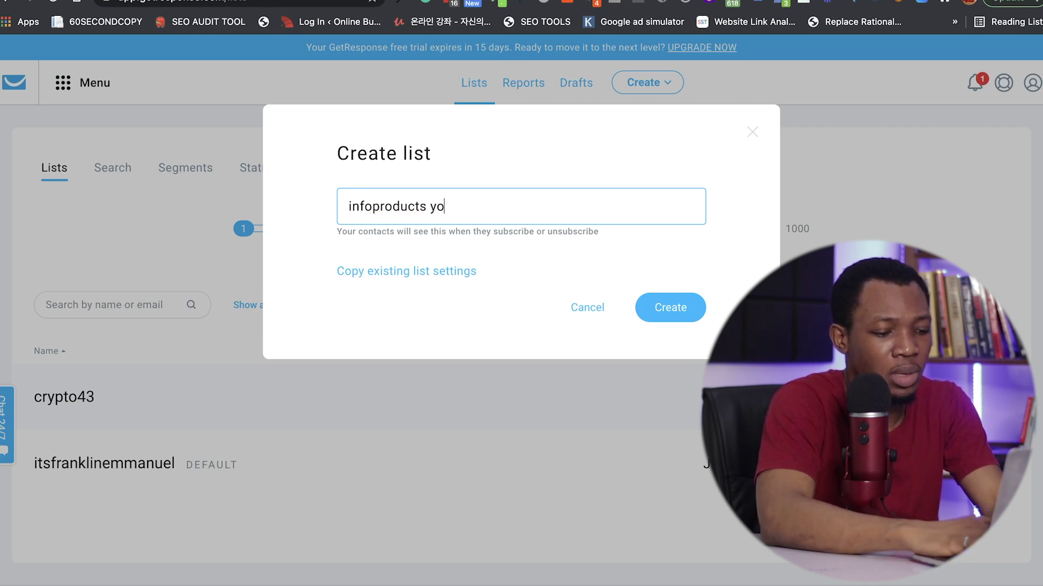
click(685, 307)
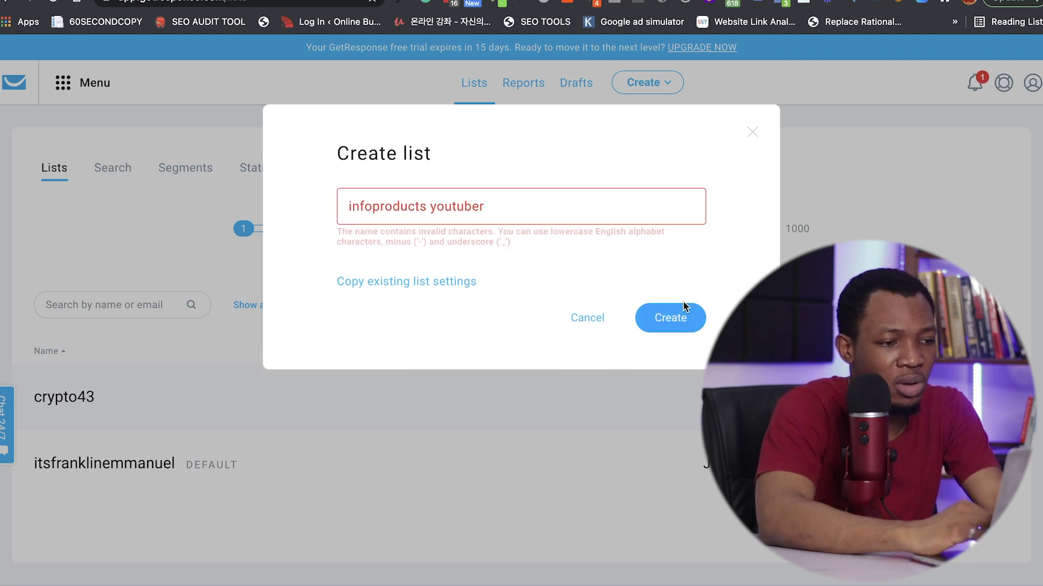
click(430, 207)
drag(429, 206, 315, 202)
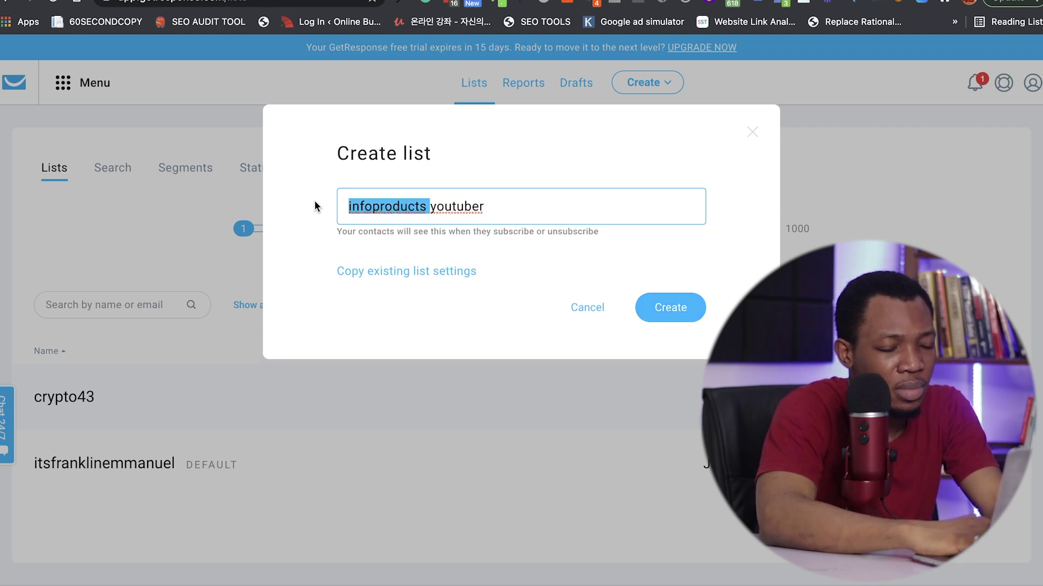
text(7figure)
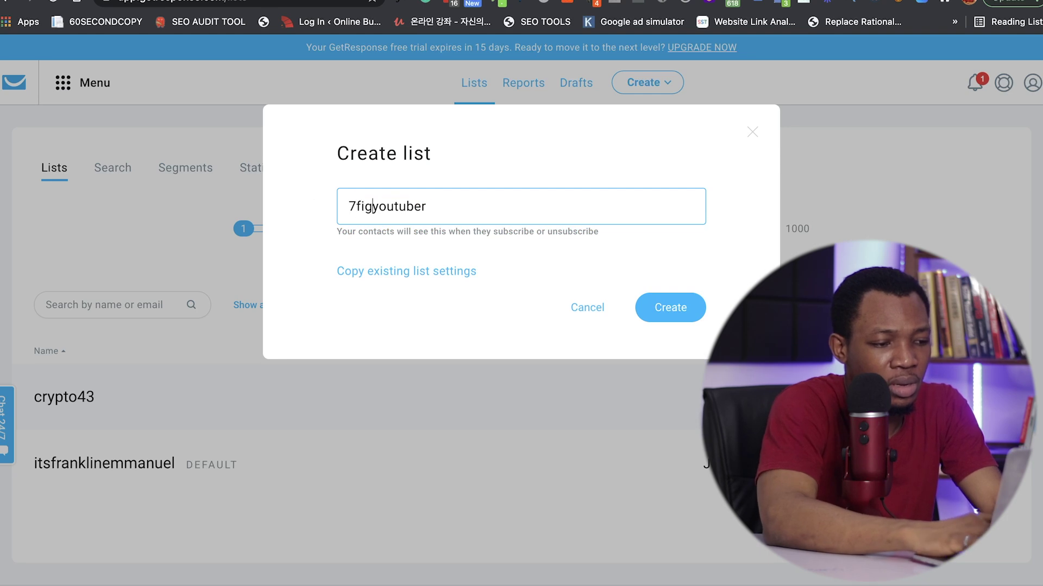
click(670, 307)
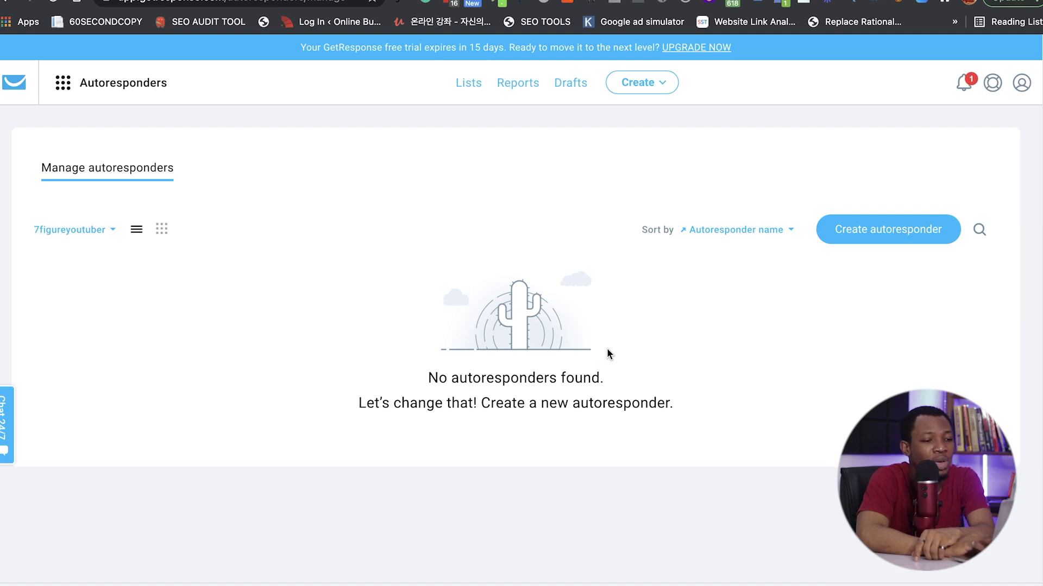
Step: Start a new autoresponder named 'Mail 1', sent on day 0
click(871, 234)
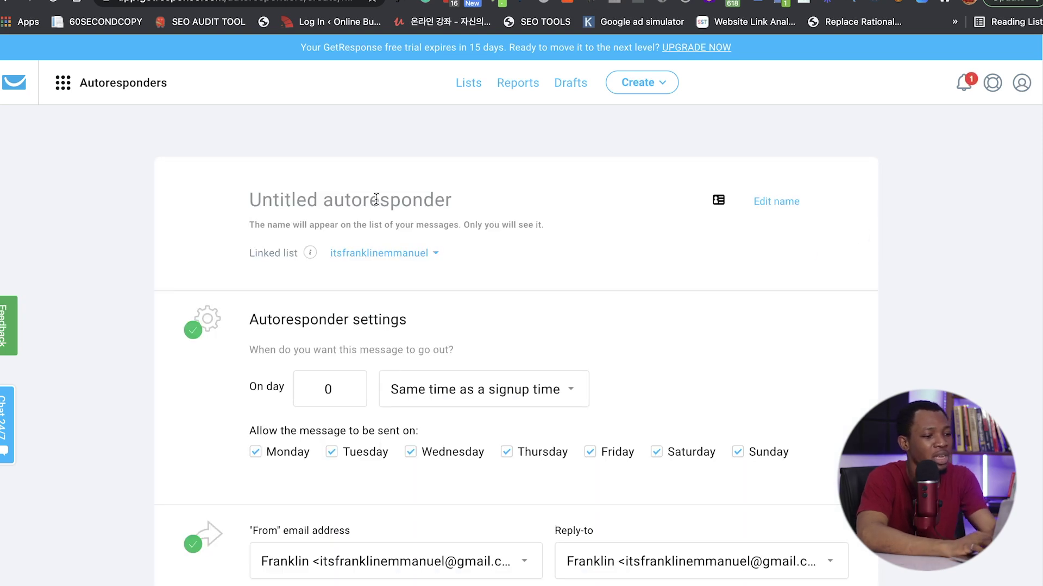
text(Mail 1)
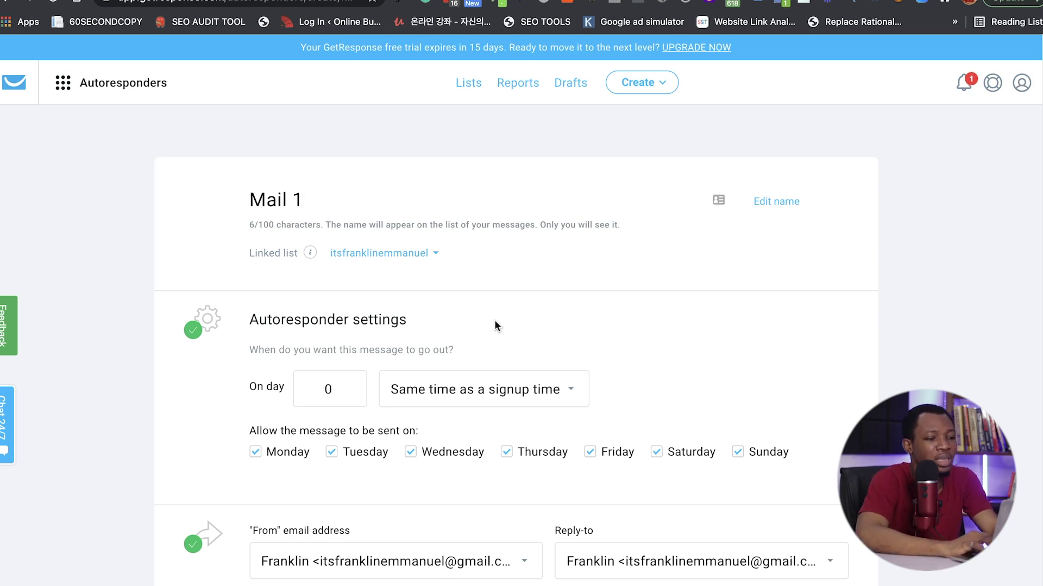
scroll(515, 329, down, 2)
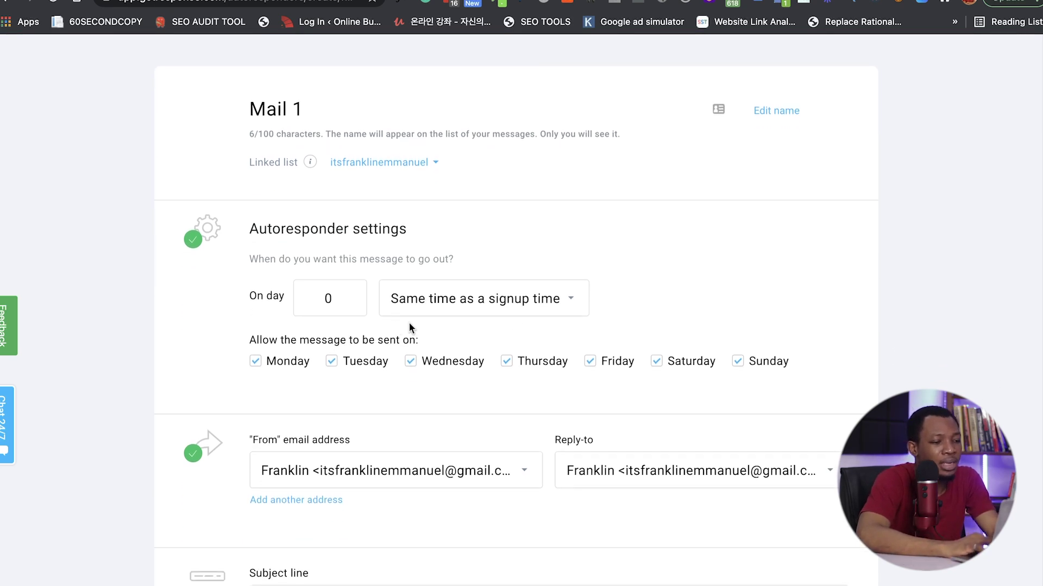
click(330, 300)
drag(330, 300, 321, 300)
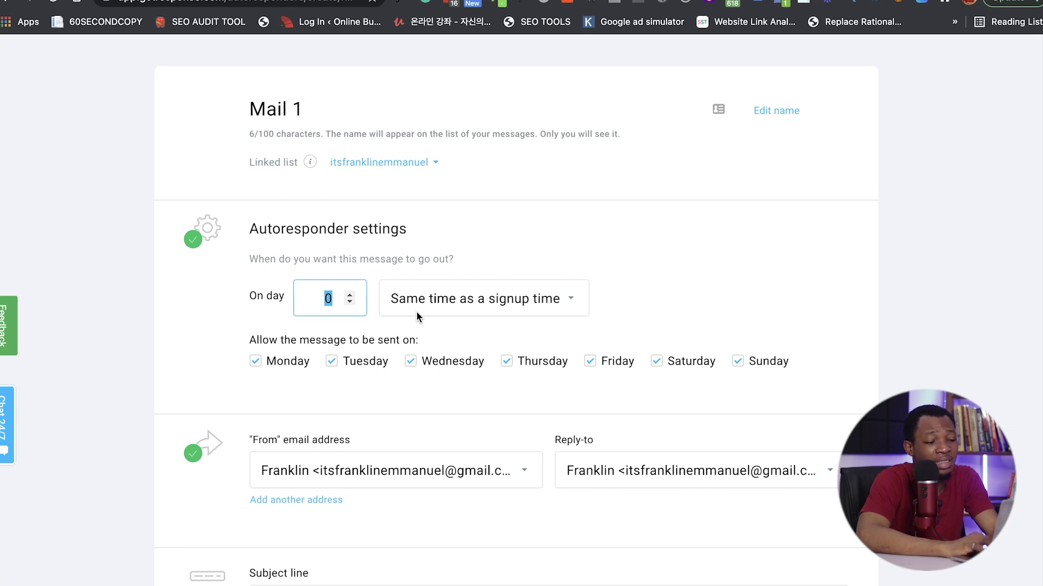
click(372, 275)
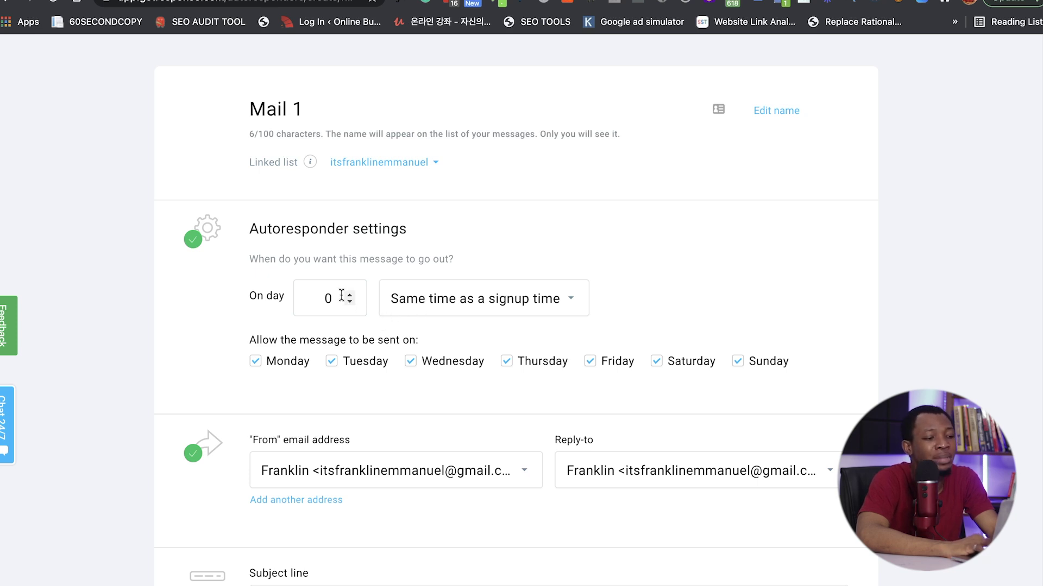
Step: Set the subject line to 'Thanks for subscribing' and go to message design
scroll(482, 307, down, 3)
scroll(481, 307, down, 1)
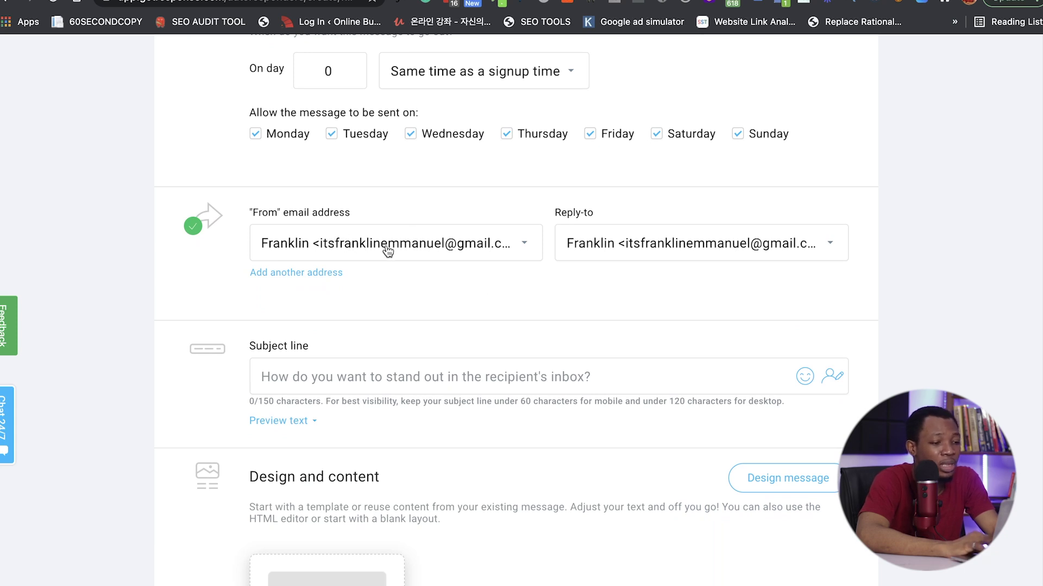
scroll(428, 275, down, 1)
click(367, 333)
text(W)
key(BackSpace)
text(Thanks for subscribing)
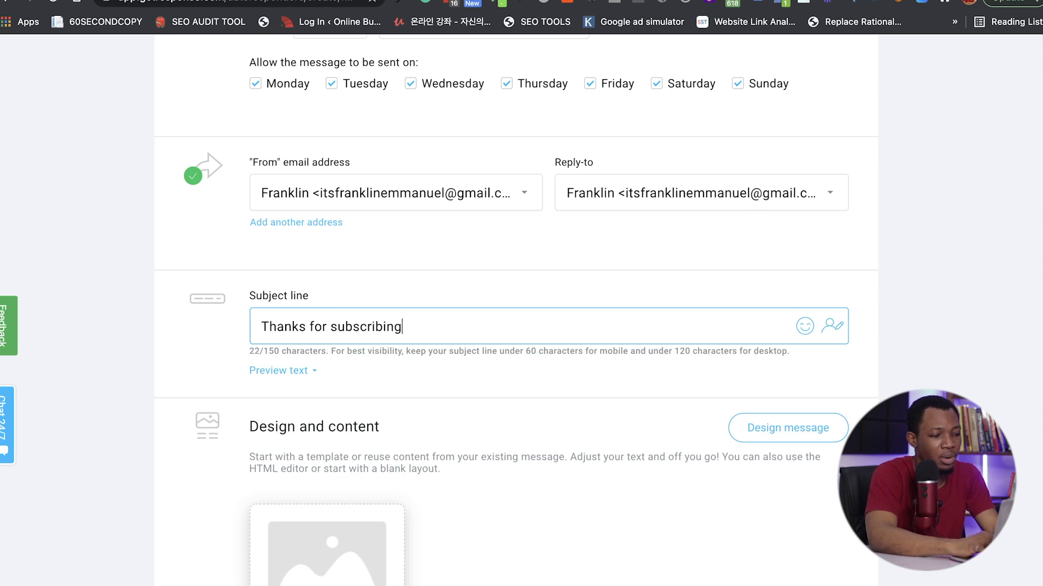
scroll(445, 396, down, 2)
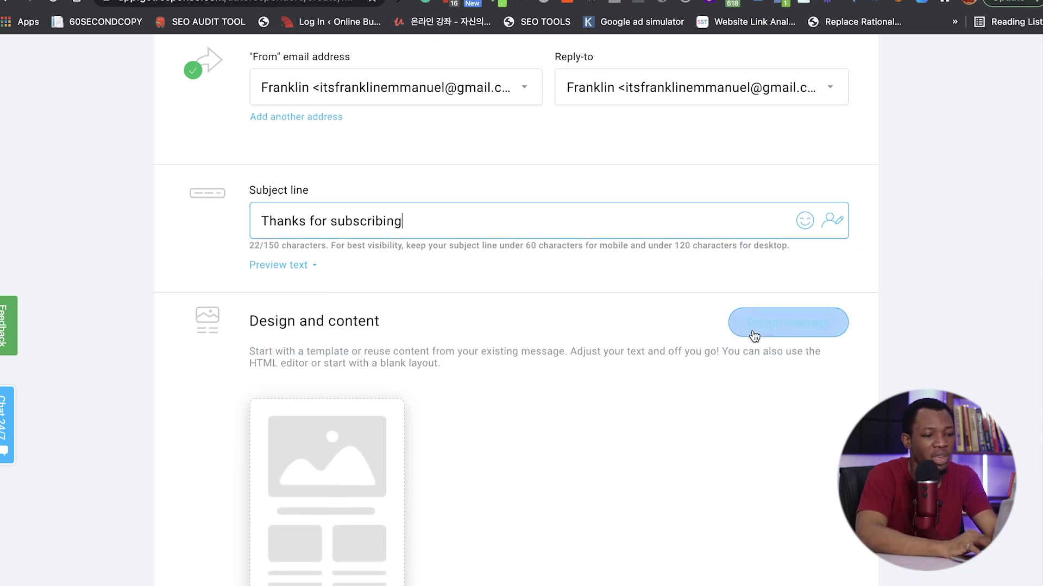
click(753, 334)
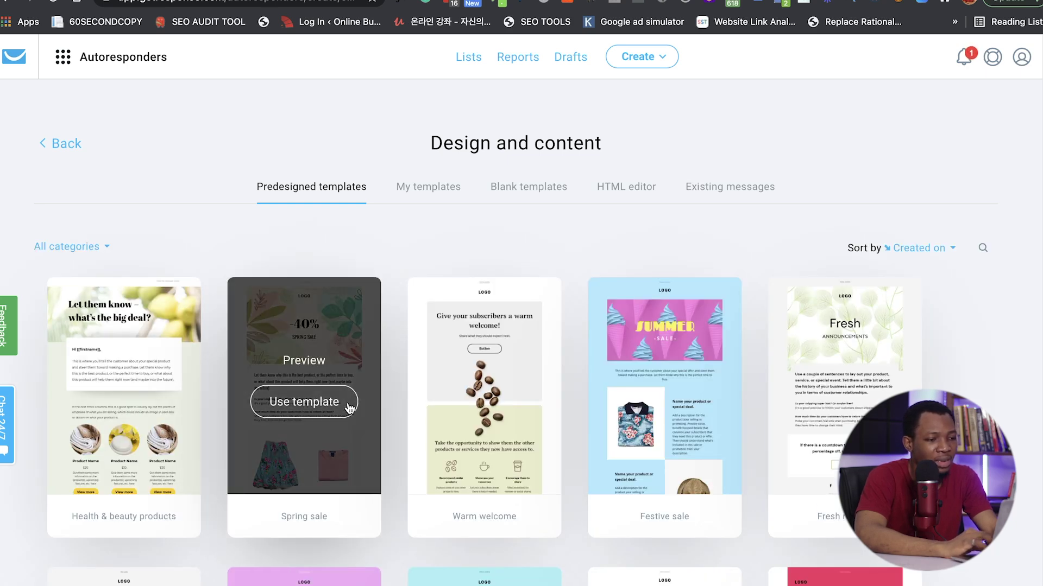
Step: Use the blank 1 column template and add a Text block to the section
click(526, 186)
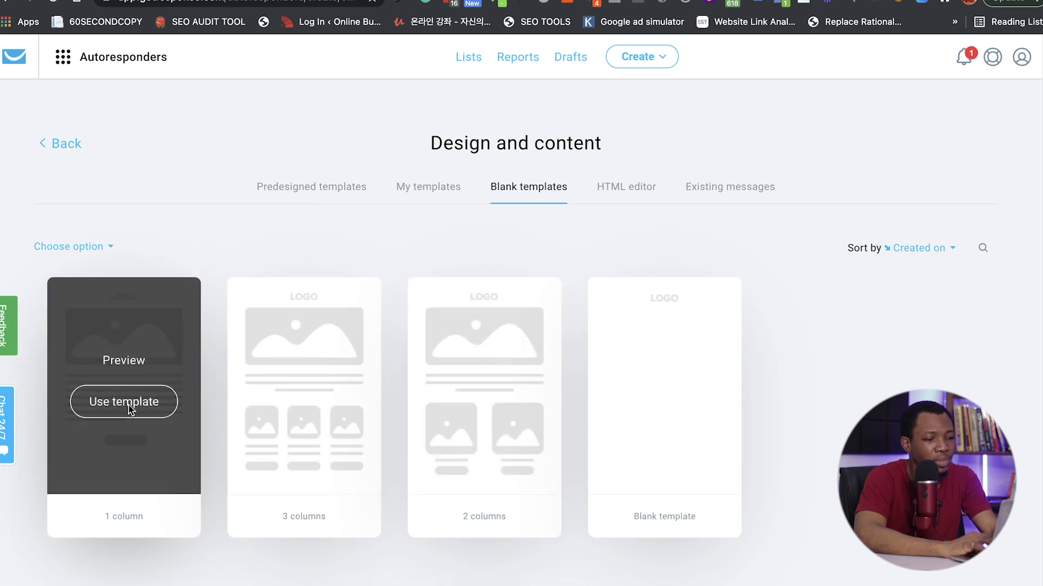
click(128, 405)
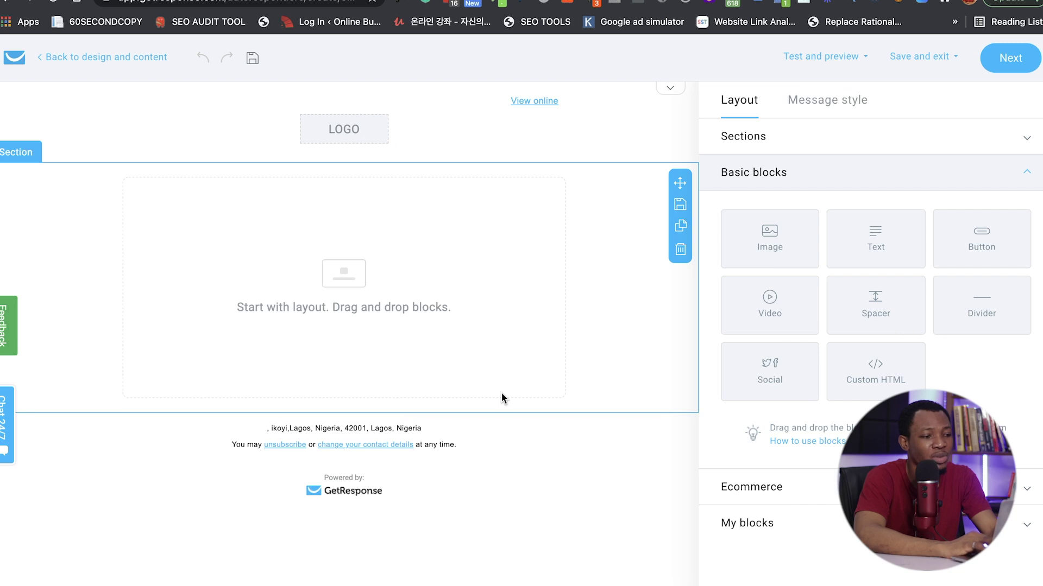
drag(872, 239, 403, 308)
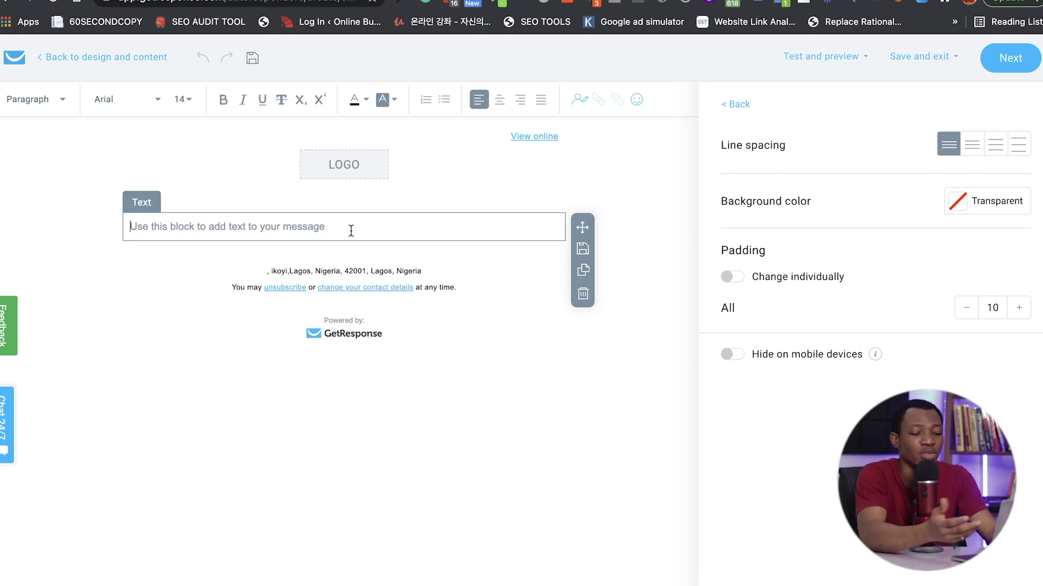
Step: Type 'Hi' and the lines thanking readers for their interest in 7figure youtuber
text(Hi)
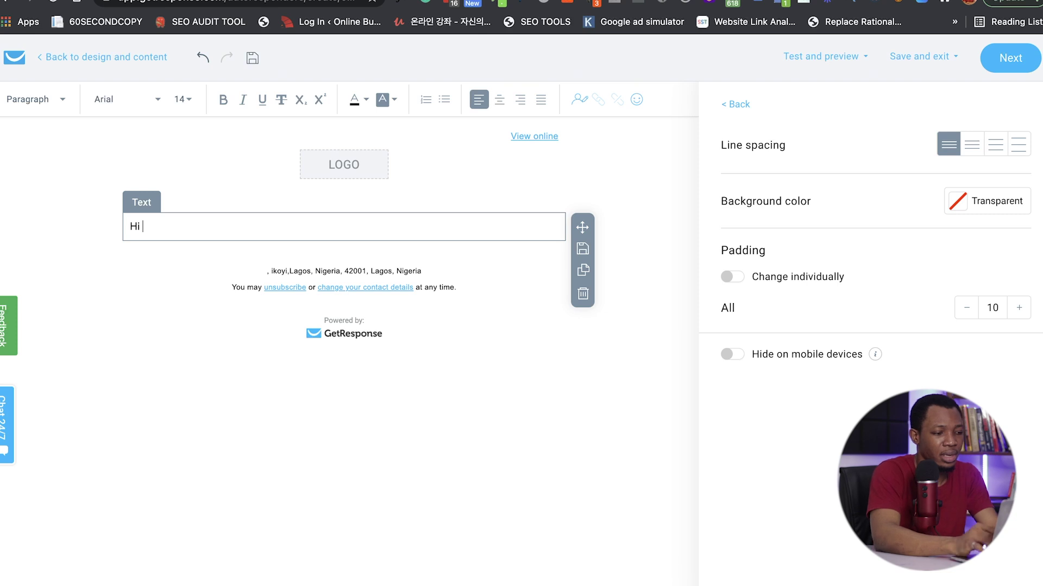
key(Return)
key(Return)
text(Thanks for showing interes)
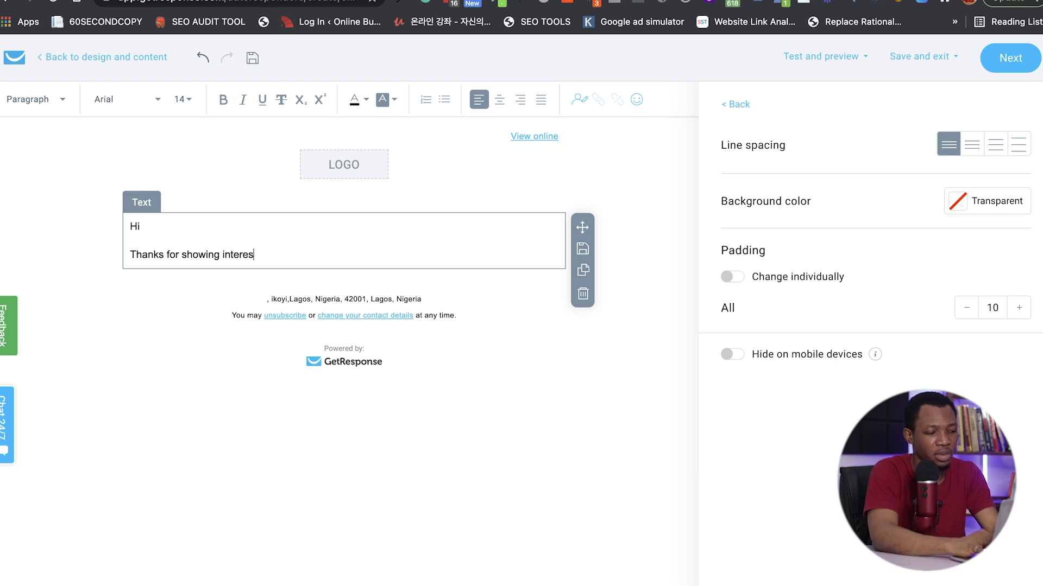
text(t in my product the 7fog)
key(BackSpace)
key(BackSpace)
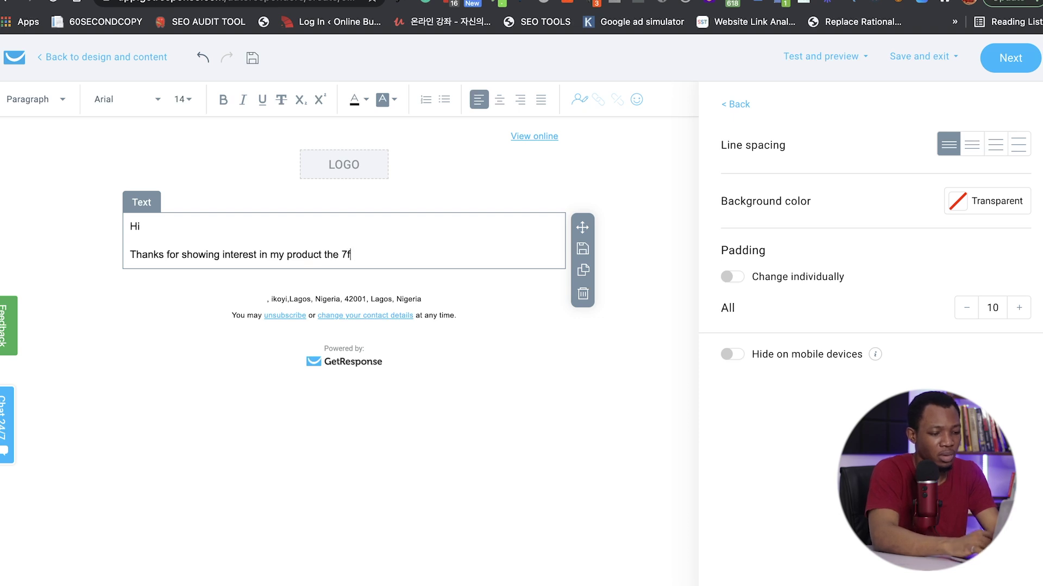
text(igure youtube)
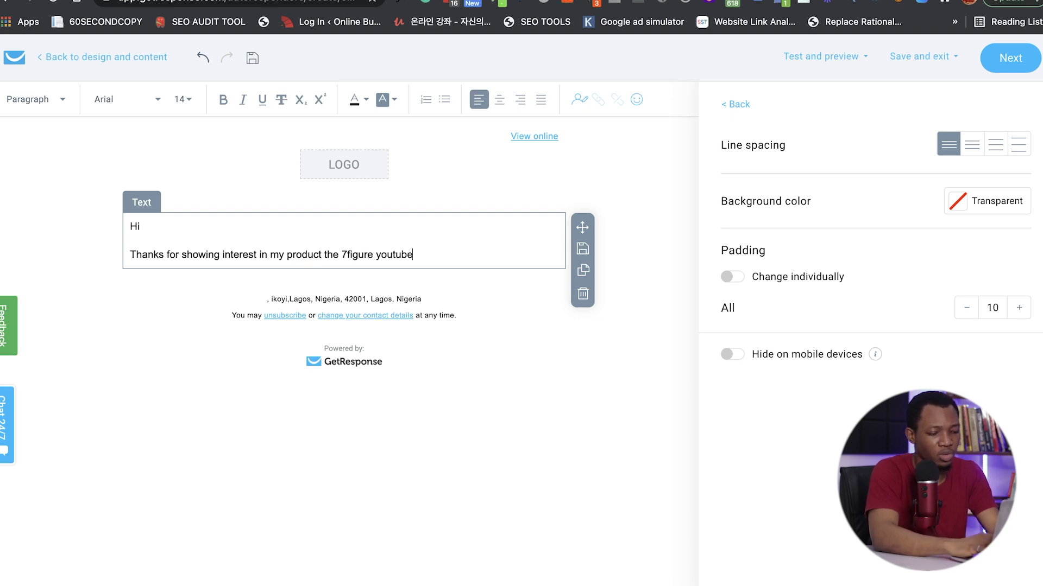
text(r and I hope you were able to acce)
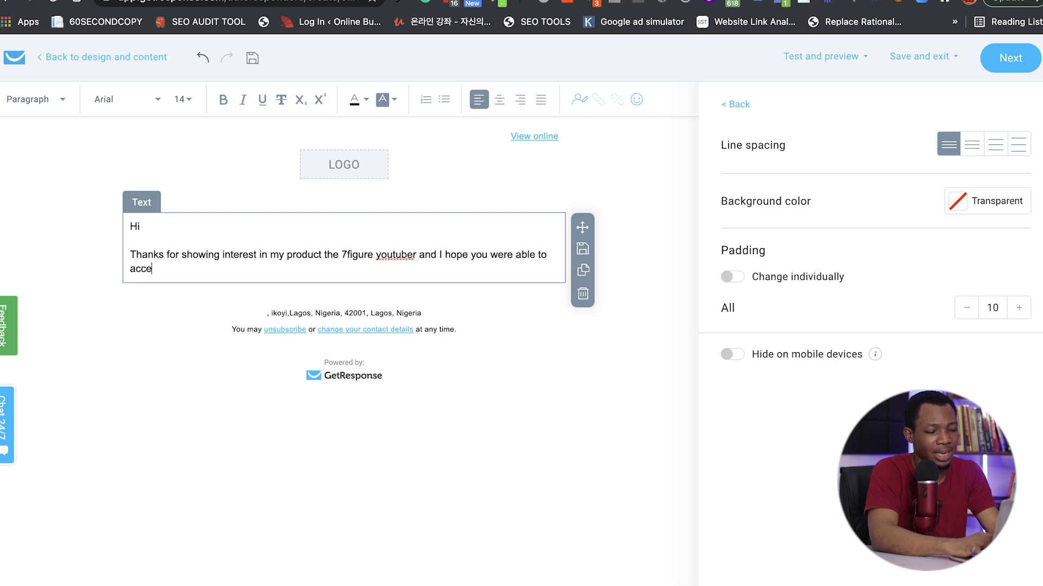
text(ss the val)
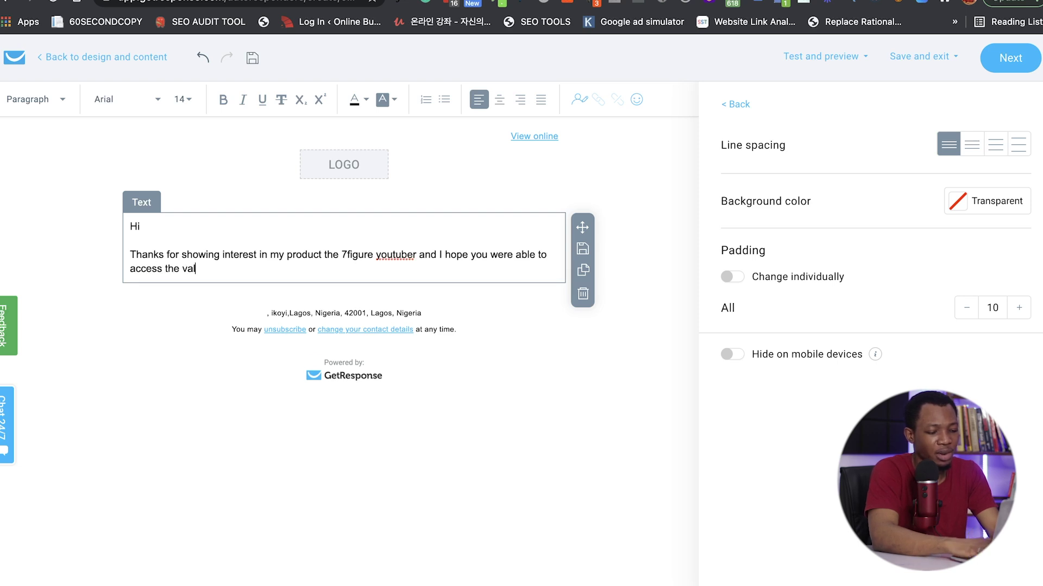
text(ue I dropped in there)
key(Return)
key(Return)
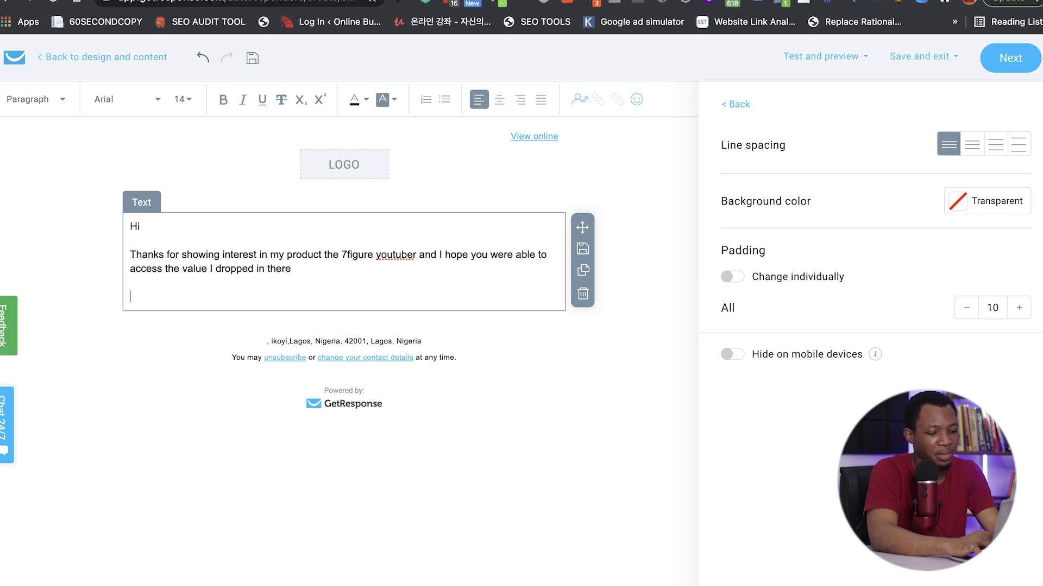
text(You will)
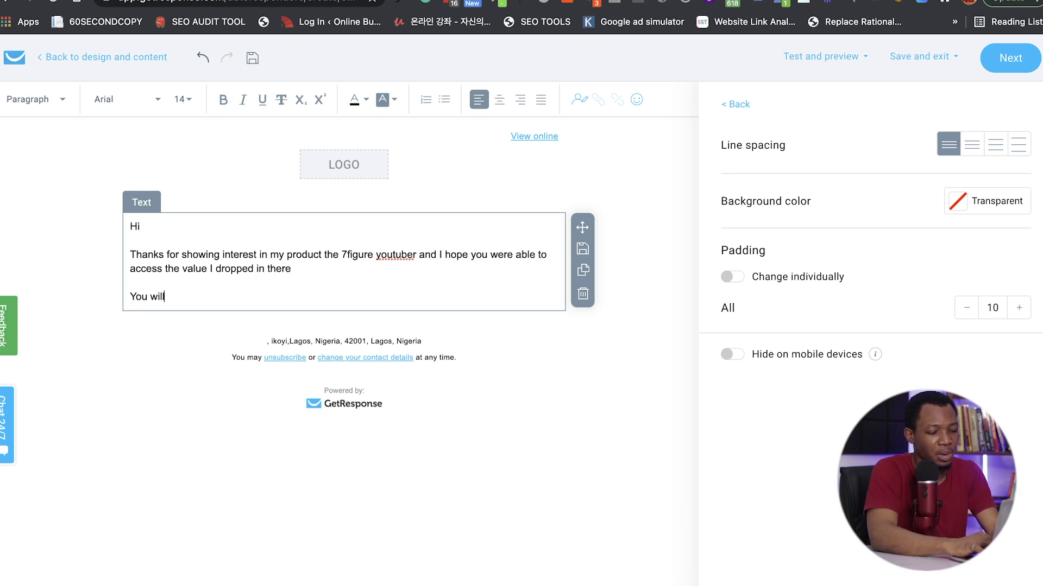
text( master all you)
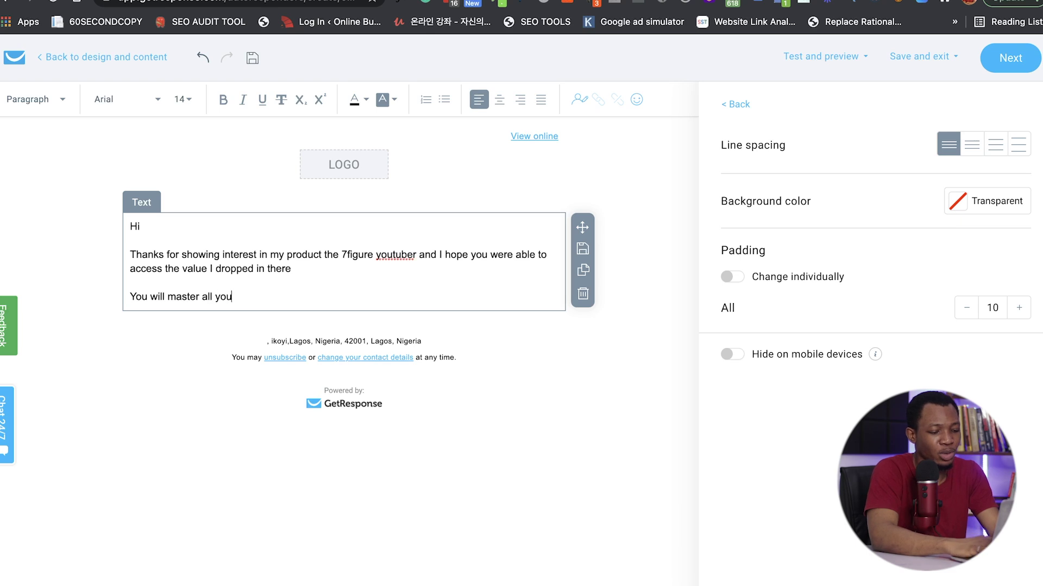
text(need to )
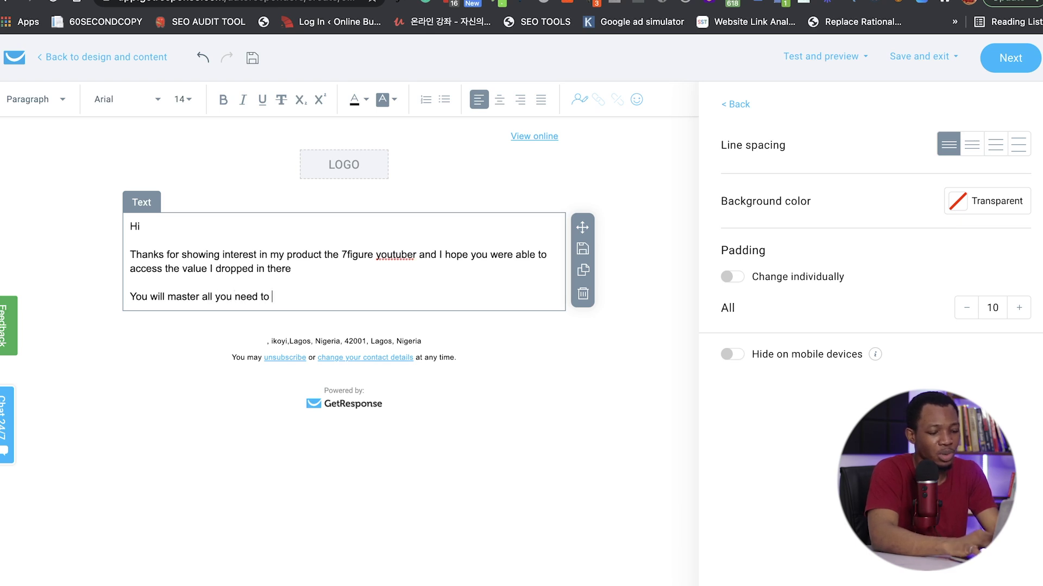
text(start a d)
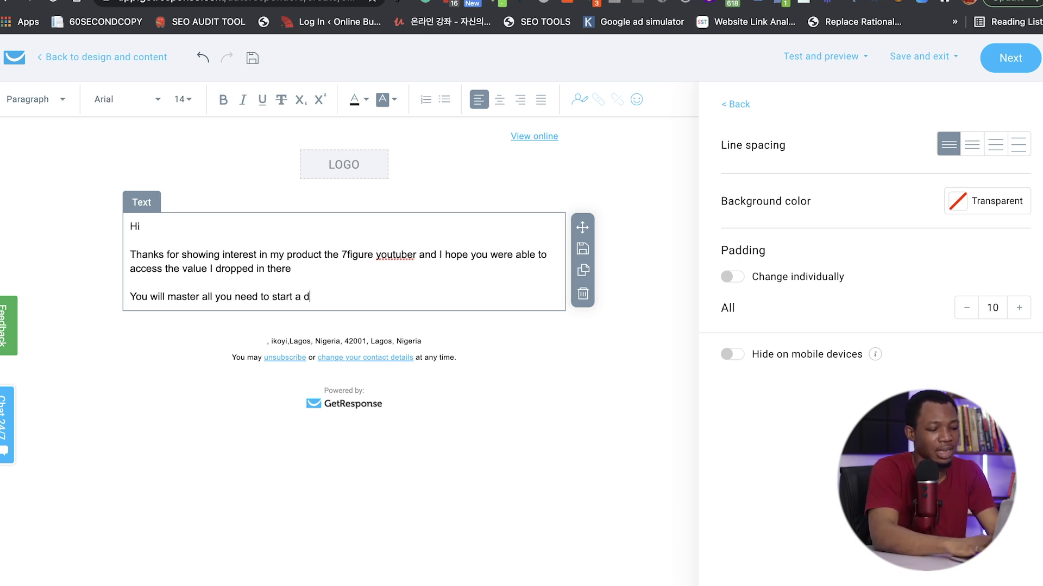
text( scale your onw)
key(BackSpace)
key(BackSpace)
key(BackSpace)
text(wn youtube )
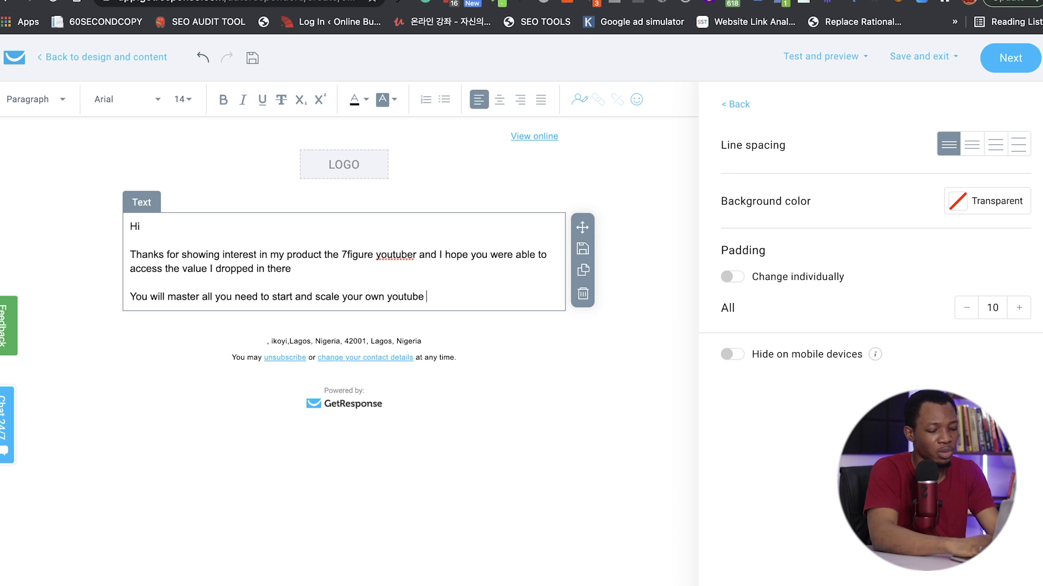
text(channel e)
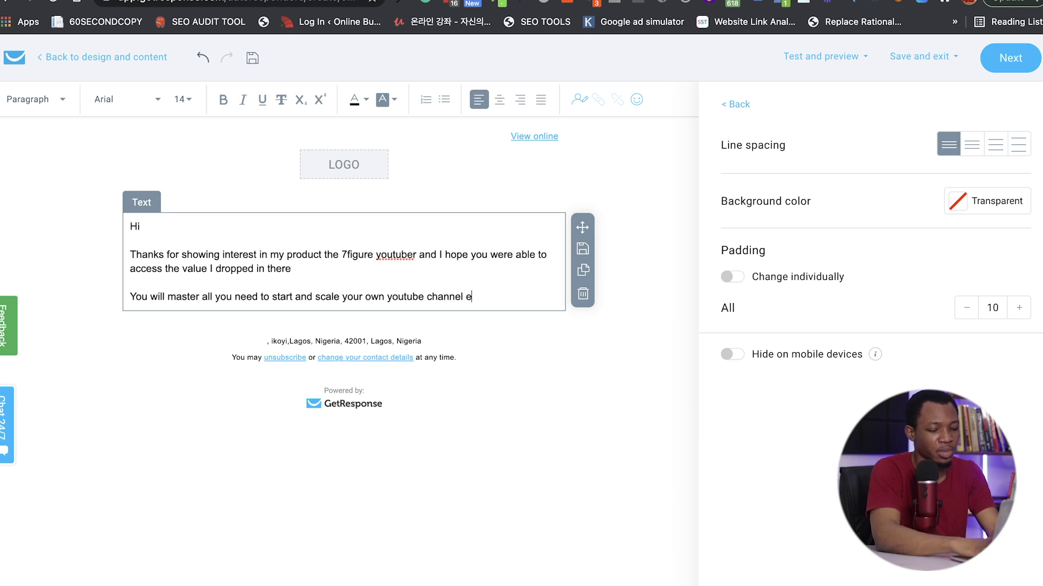
text(ven as a beginner)
Step: Add 'Did you make purchase for the book yet' and a closing 'Purchase here' line
key(Return)
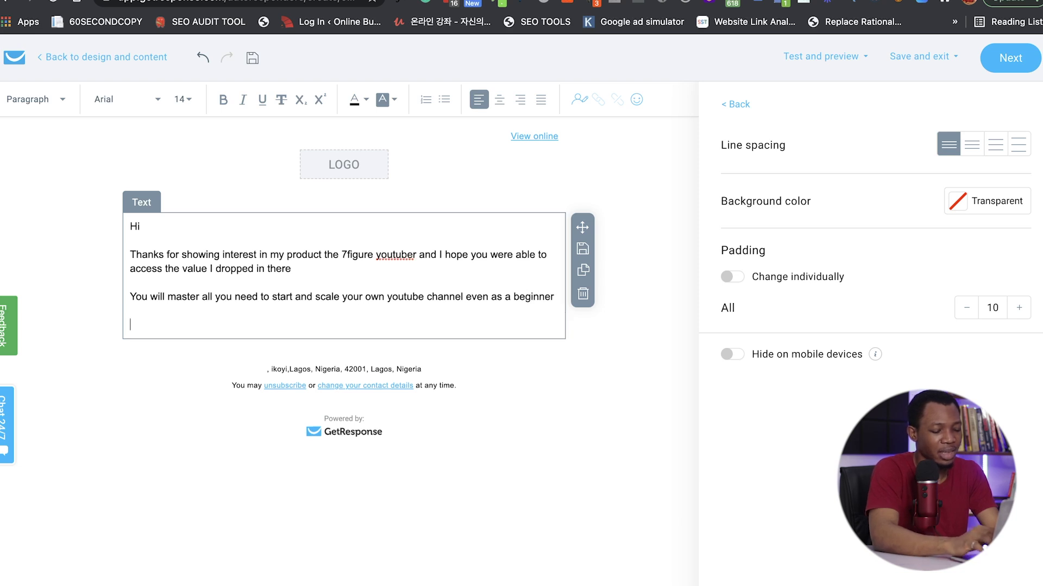
text(Did you make purchase for the )
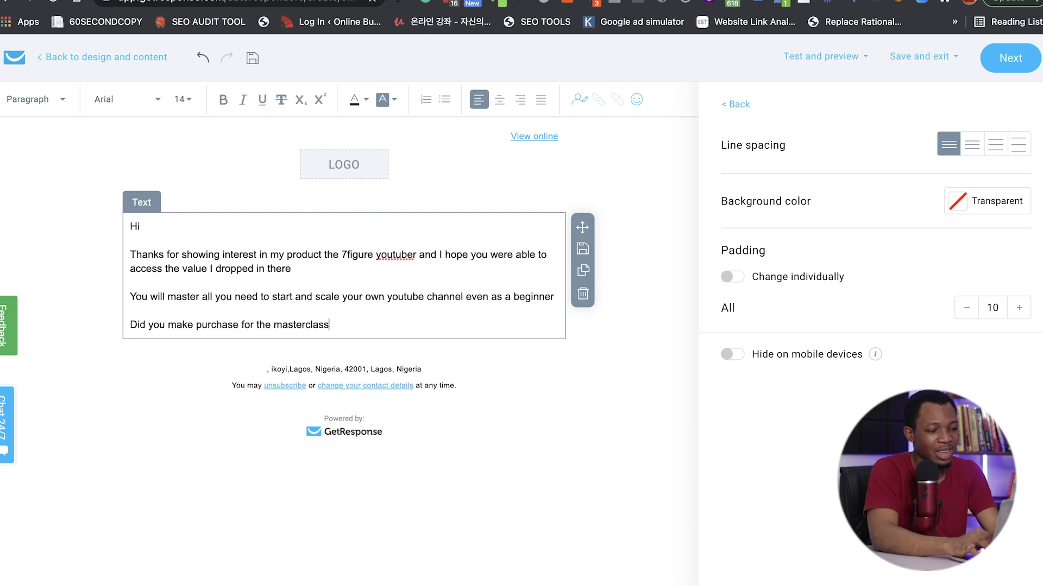
text(masterclass)
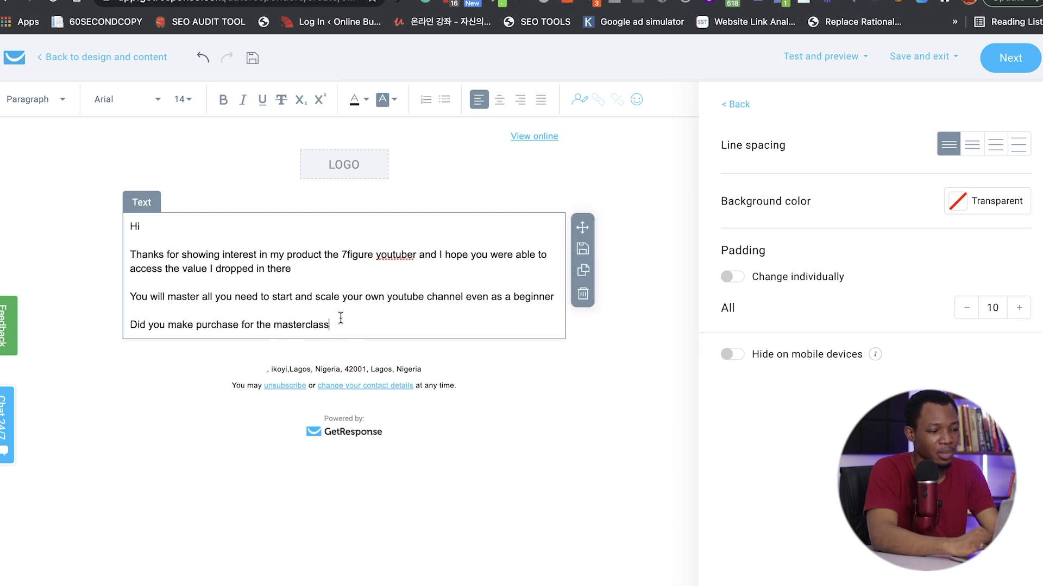
drag(274, 326, 347, 327)
key(BackSpace)
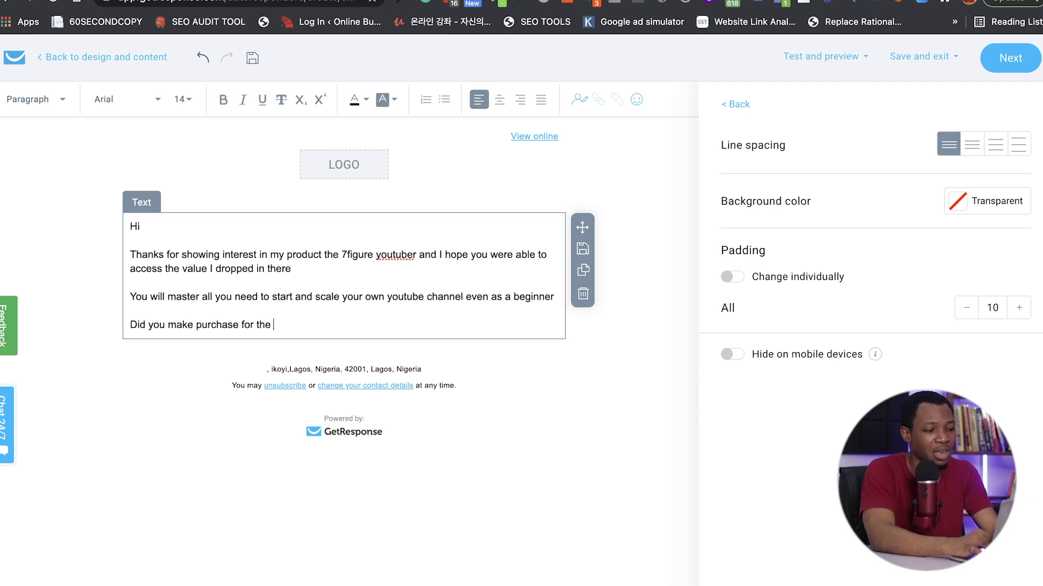
text(book yet)
key(Return)
text(Purchase here)
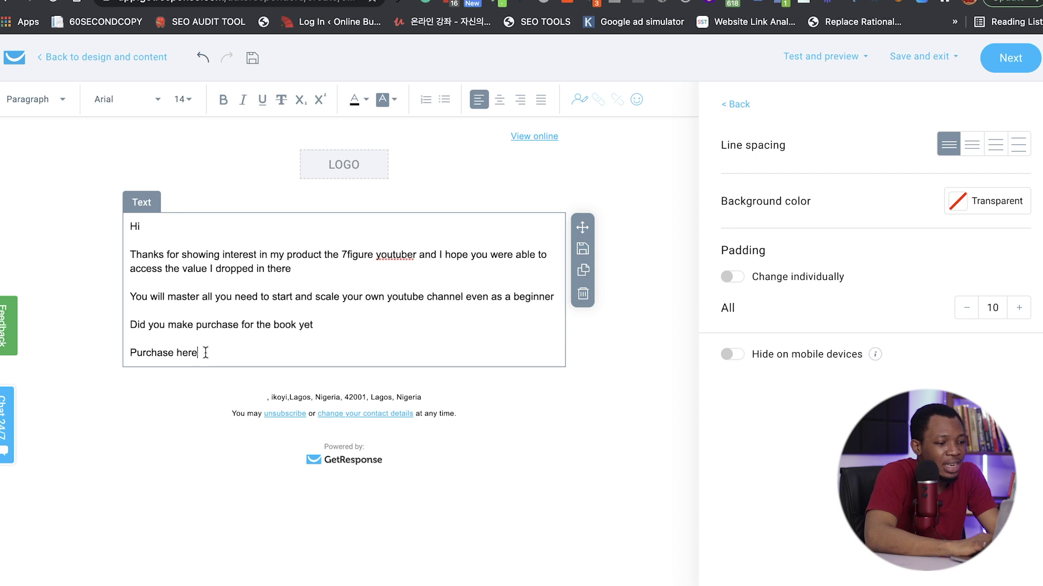
drag(203, 353, 175, 354)
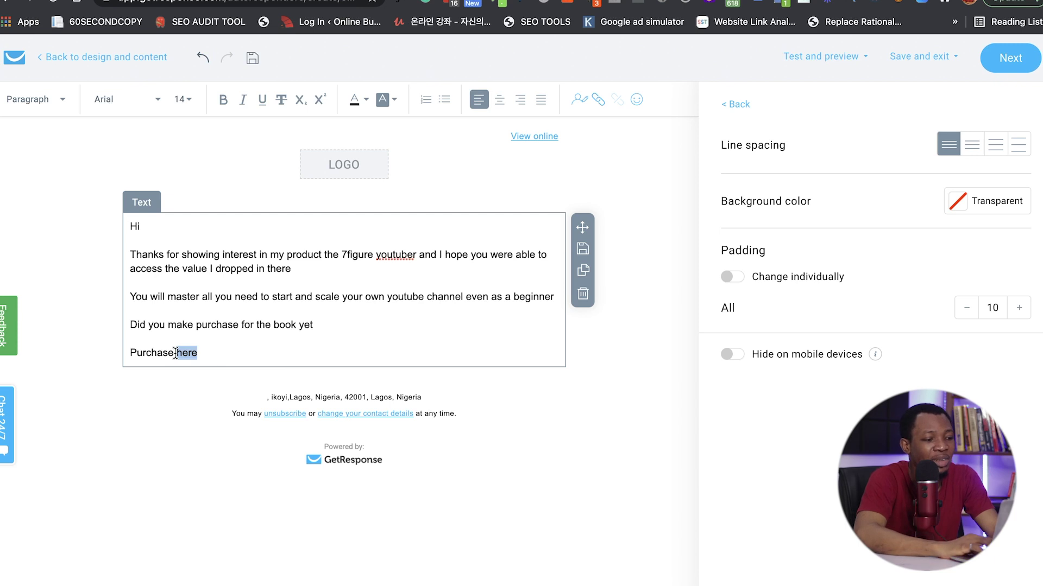
click(197, 353)
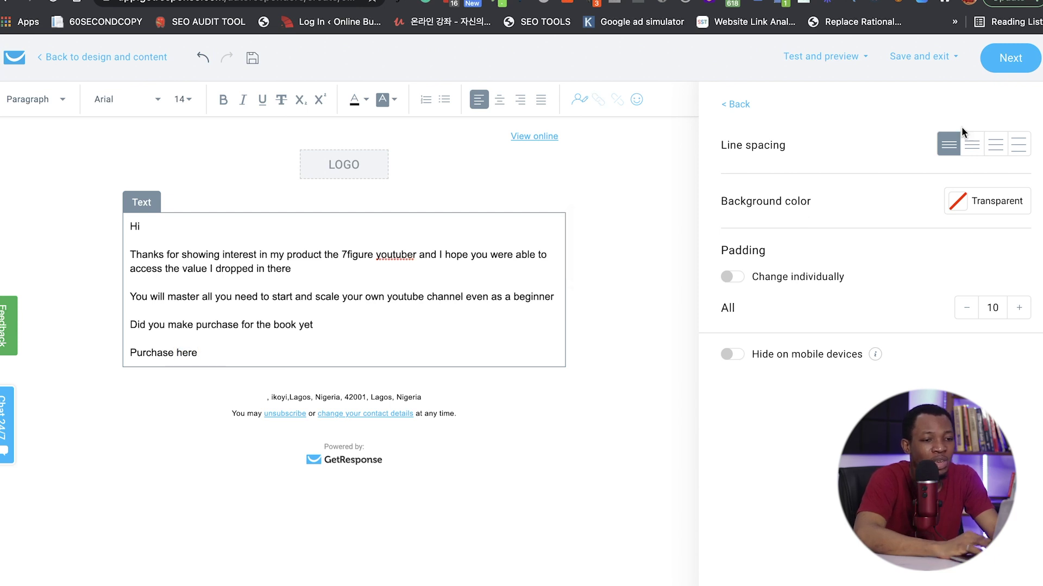
Step: Save and publish the Mail 1 autoresponder and close the confirmation prompt
click(1010, 70)
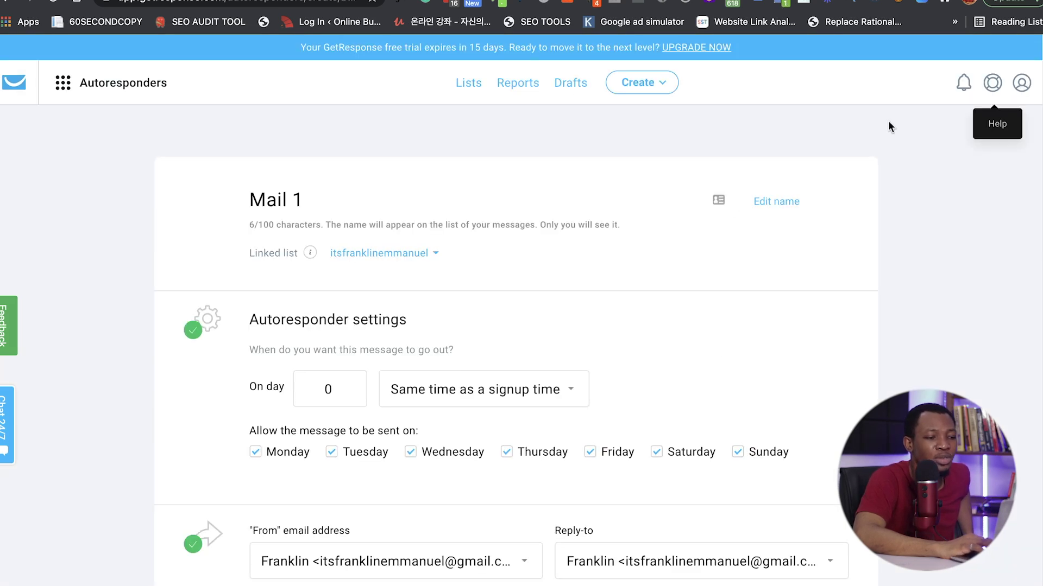
scroll(638, 276, down, 10)
scroll(571, 364, down, 4)
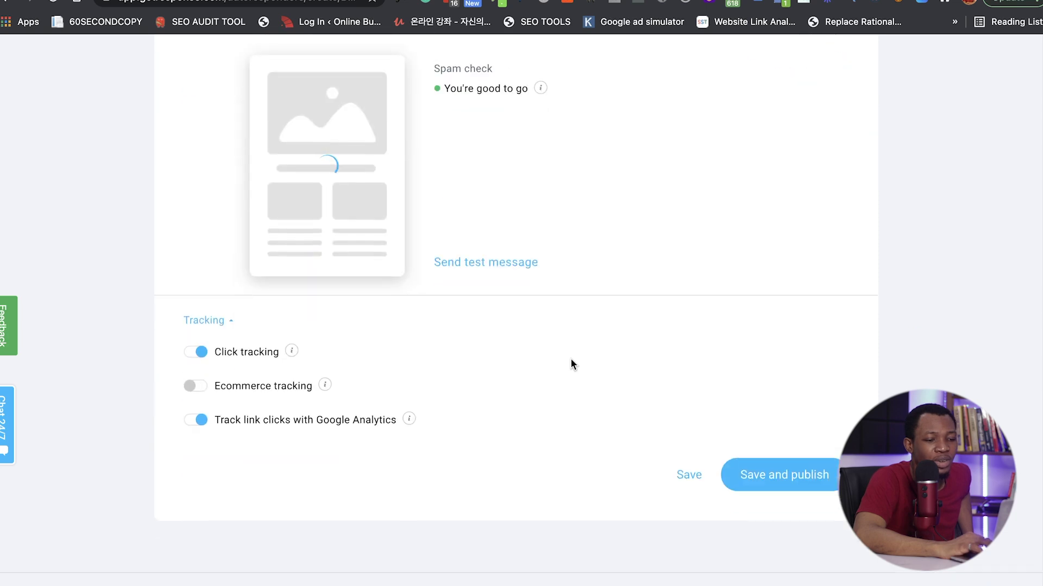
click(767, 467)
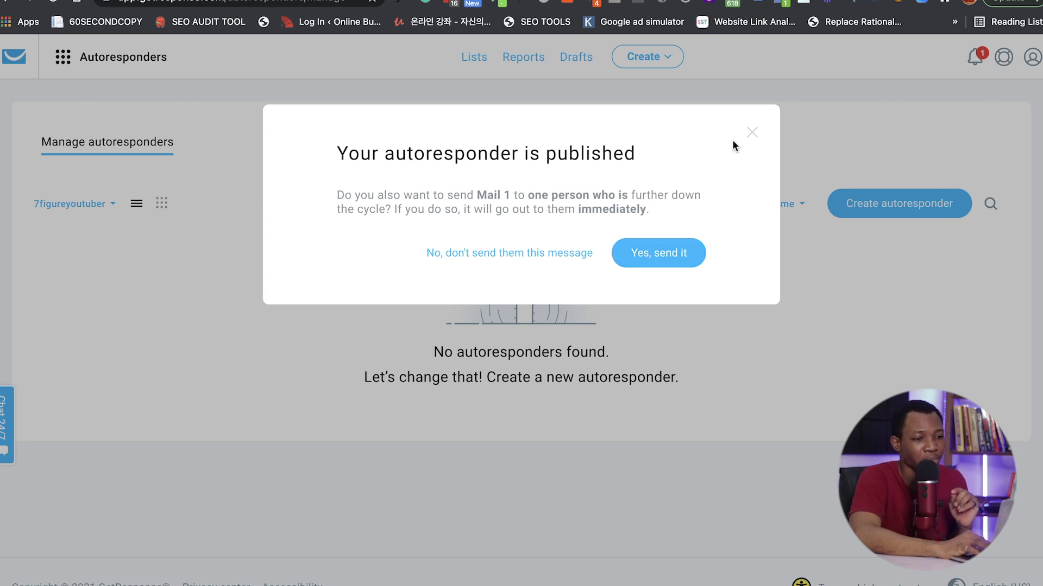
click(753, 134)
click(870, 211)
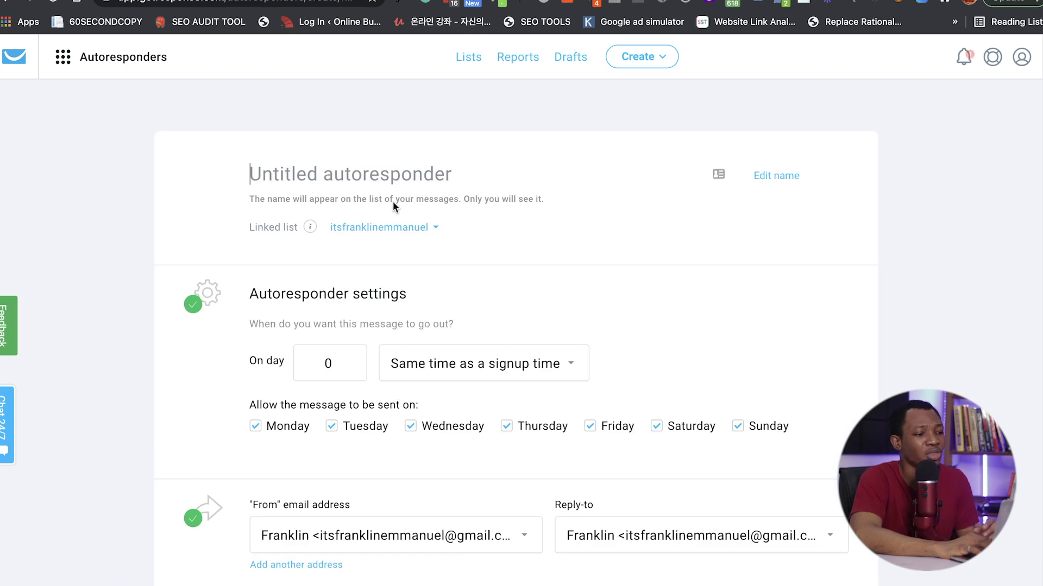
Step: Name the new autoresponder 'MAIL 2' and link it to the 7figureyoutuber list
click(376, 180)
text(MA)
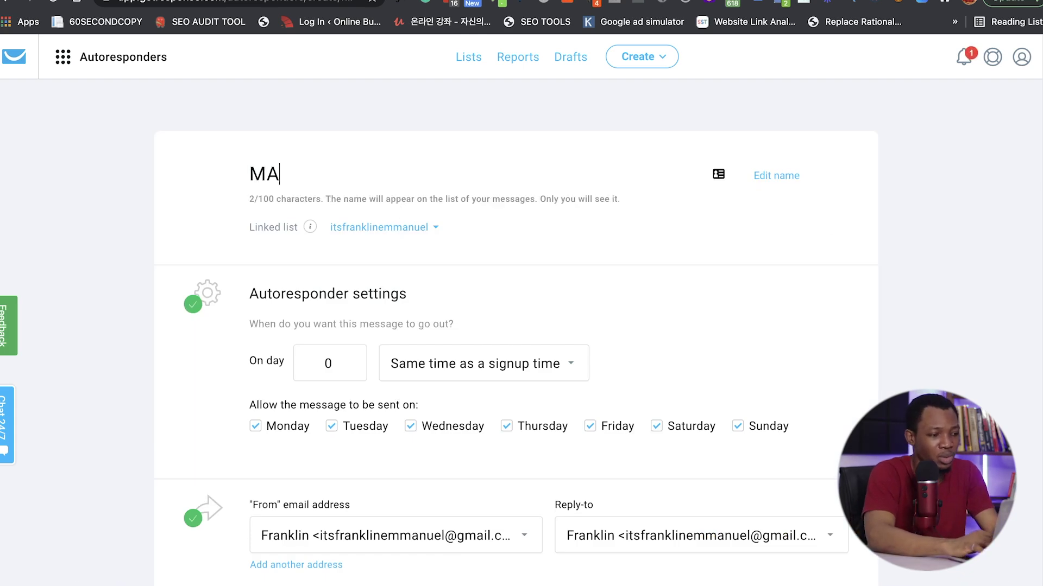
text(IL 2)
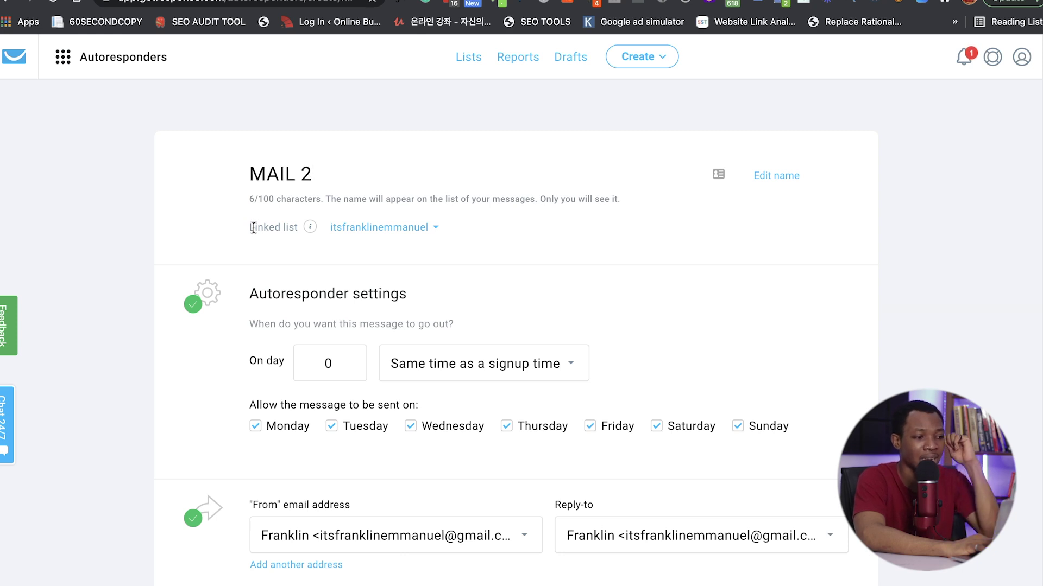
click(392, 228)
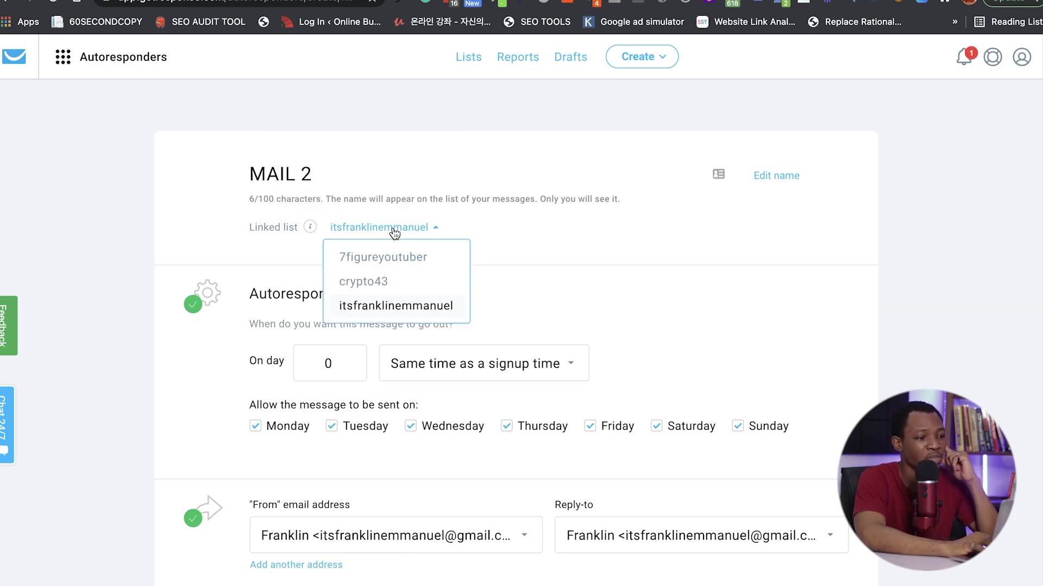
click(373, 258)
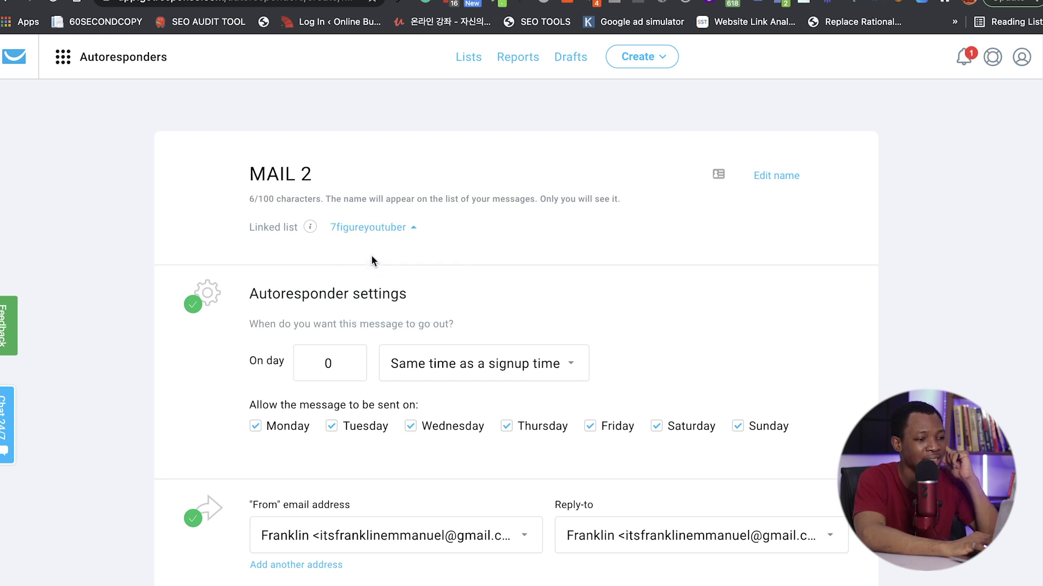
click(385, 230)
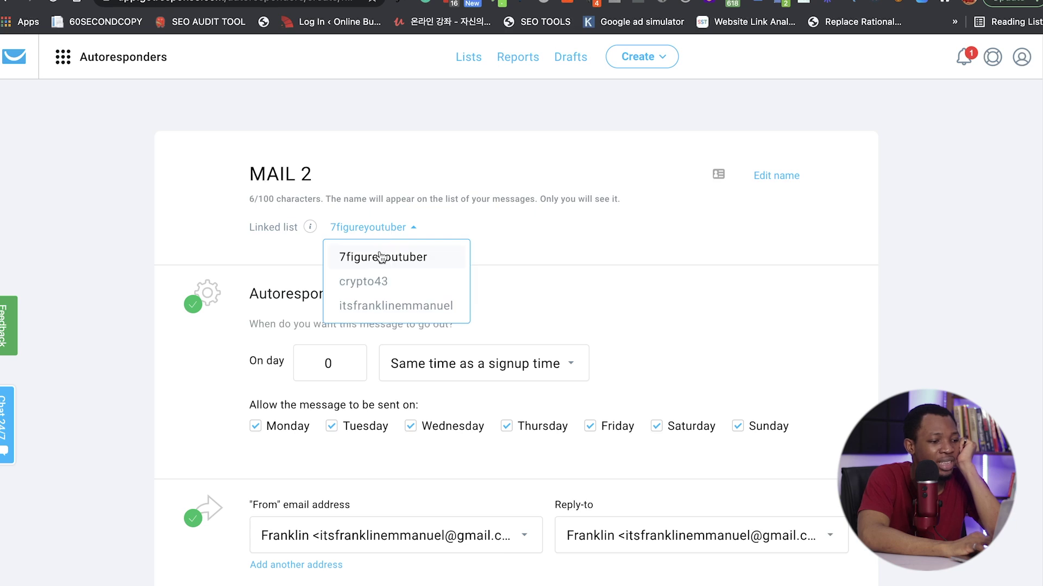
click(379, 255)
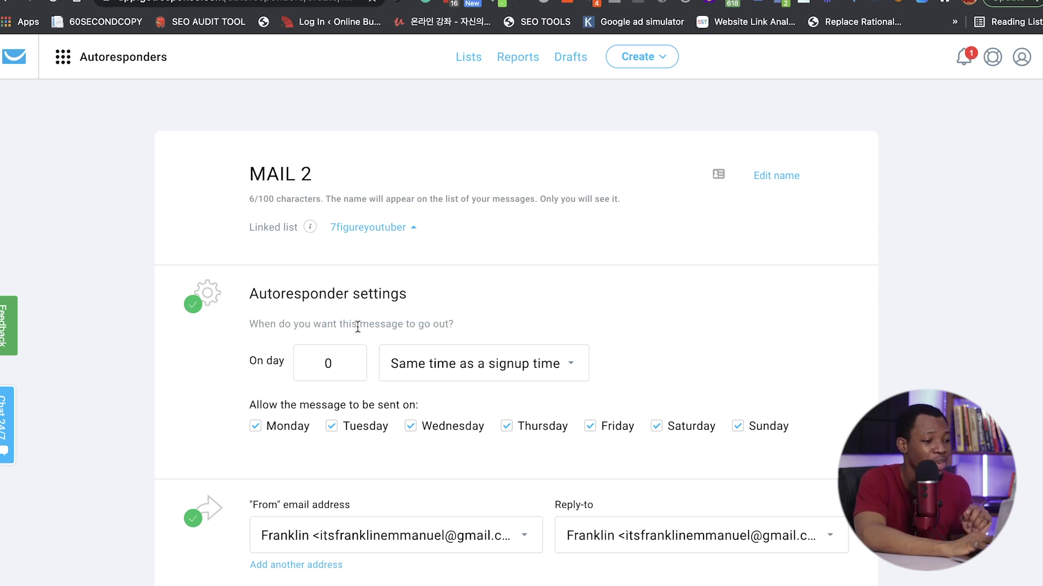
Step: Schedule MAIL 2 for day 1, sent exactly at 11:00
click(349, 361)
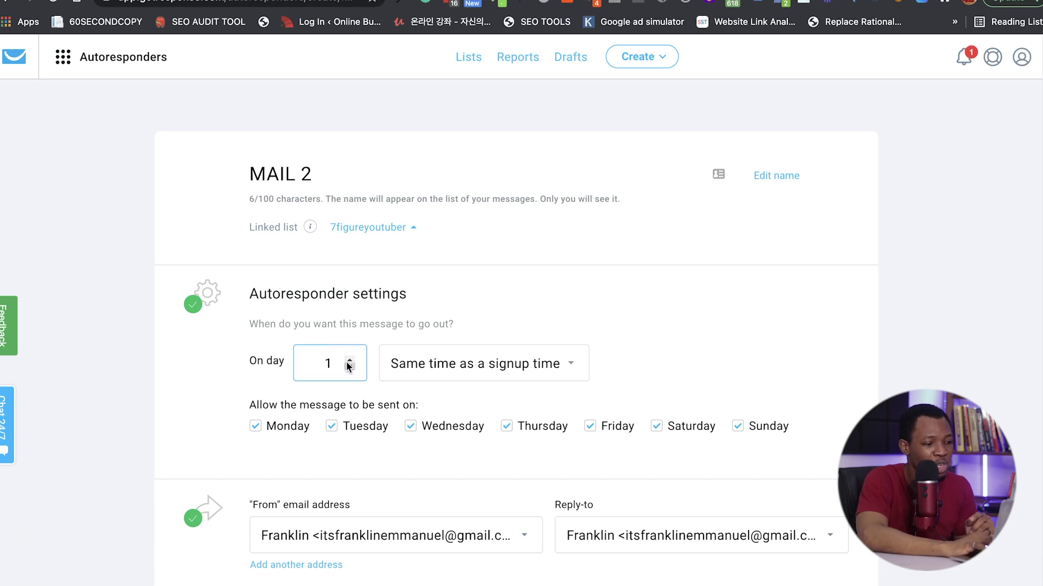
click(466, 364)
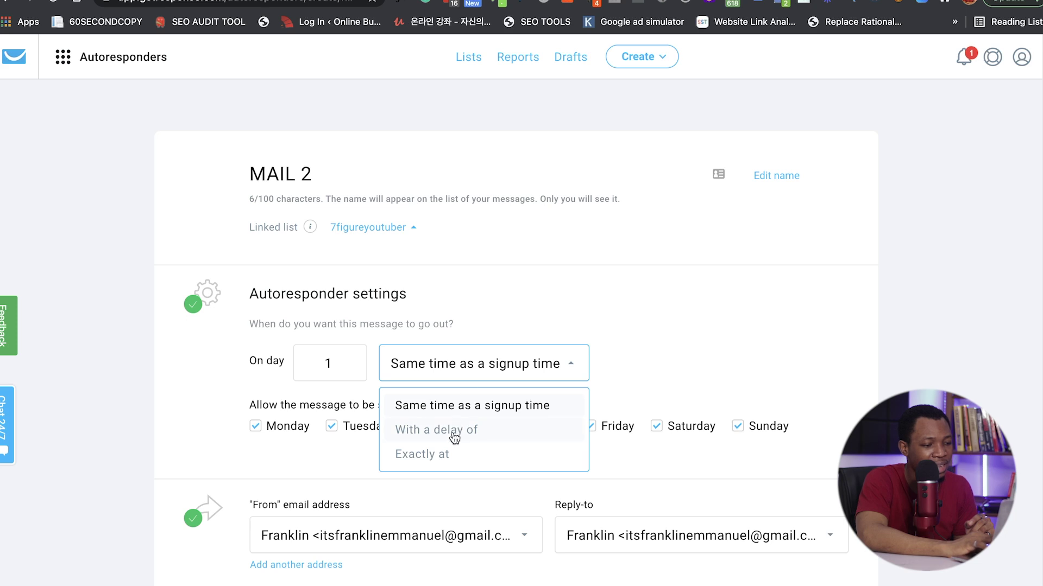
click(445, 454)
click(532, 370)
scroll(532, 491, down, 5)
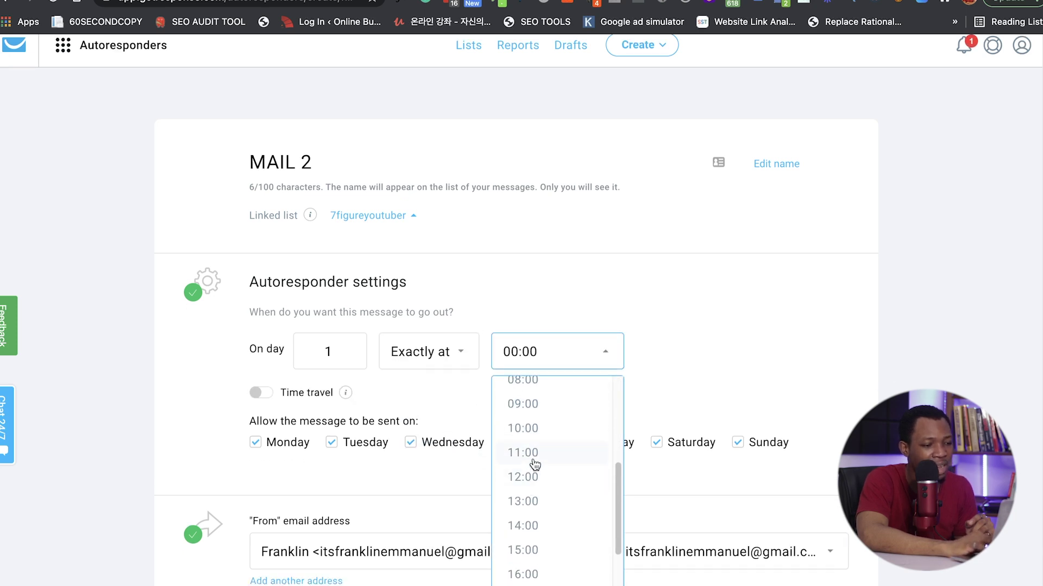
click(533, 457)
scroll(533, 459, down, 3)
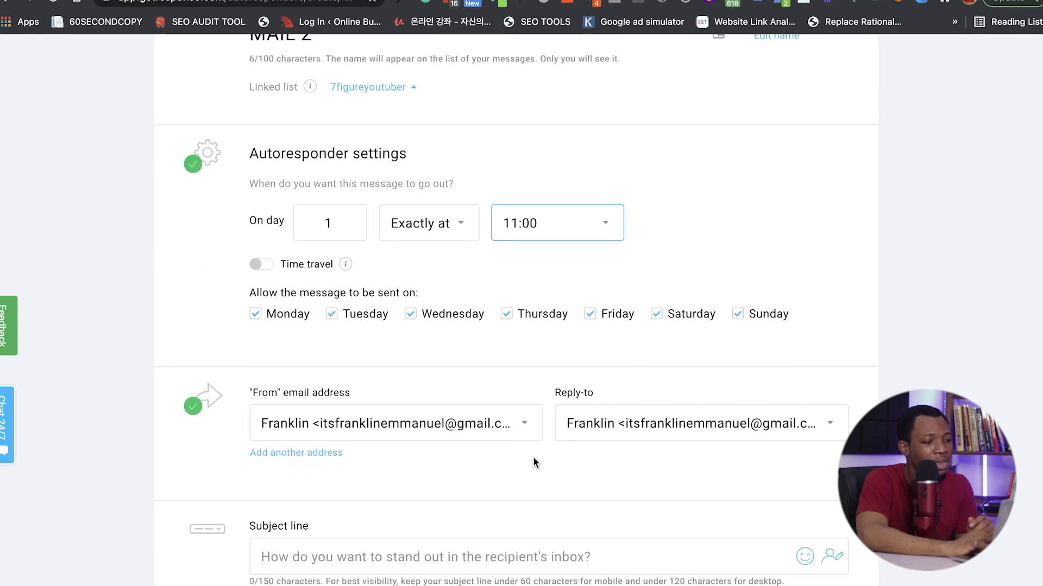
scroll(533, 458, down, 3)
scroll(535, 462, down, 2)
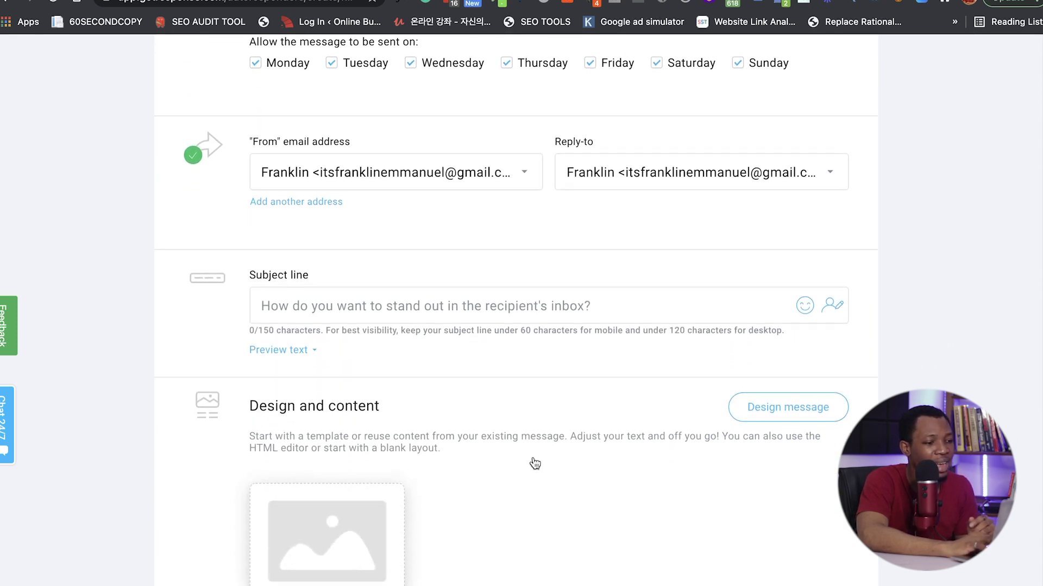
click(478, 305)
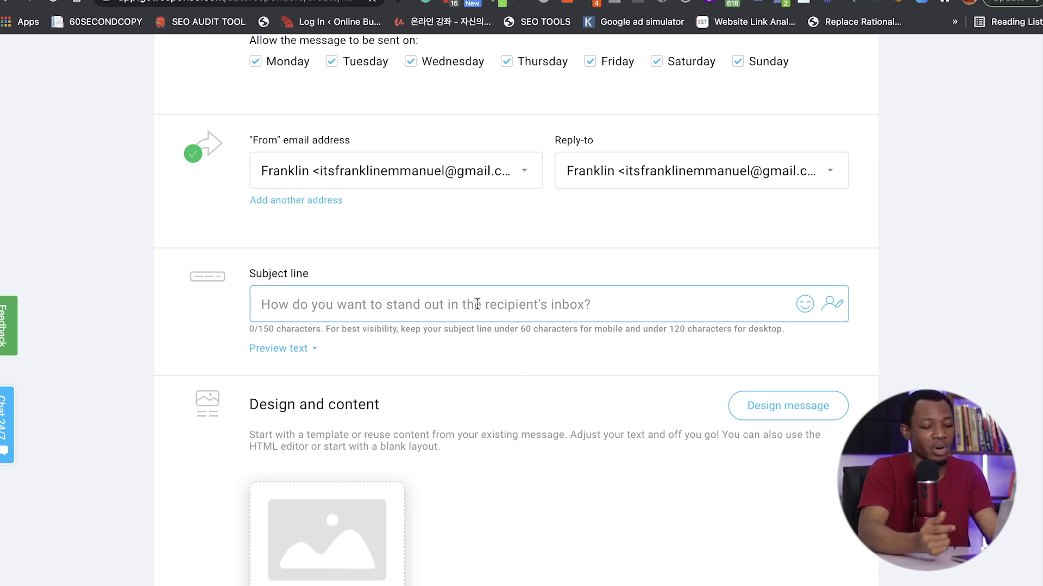
Step: Set MAIL 2's subject to 'How to get 1,000 youtube subscribers Fast' and open the template gallery
text(how)
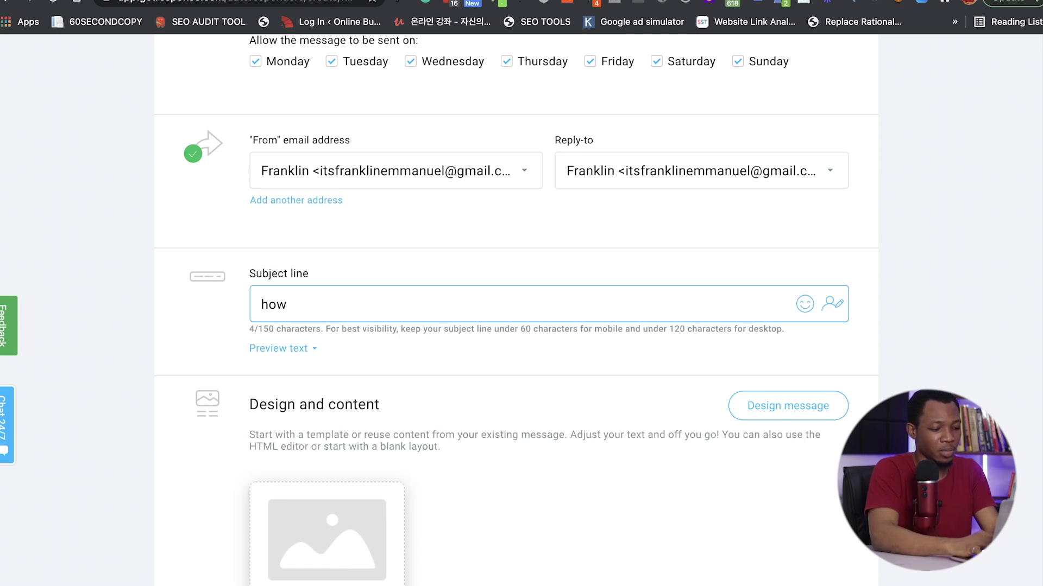
key(super+a)
text(How to get 1,000 sub)
key(BackSpace)
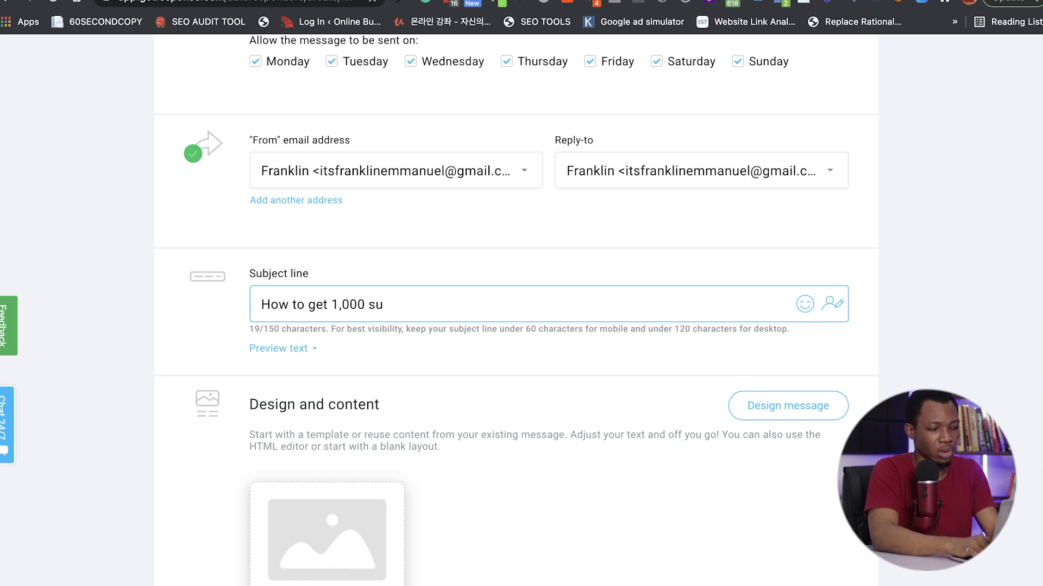
text(youtube subscroibers Fast)
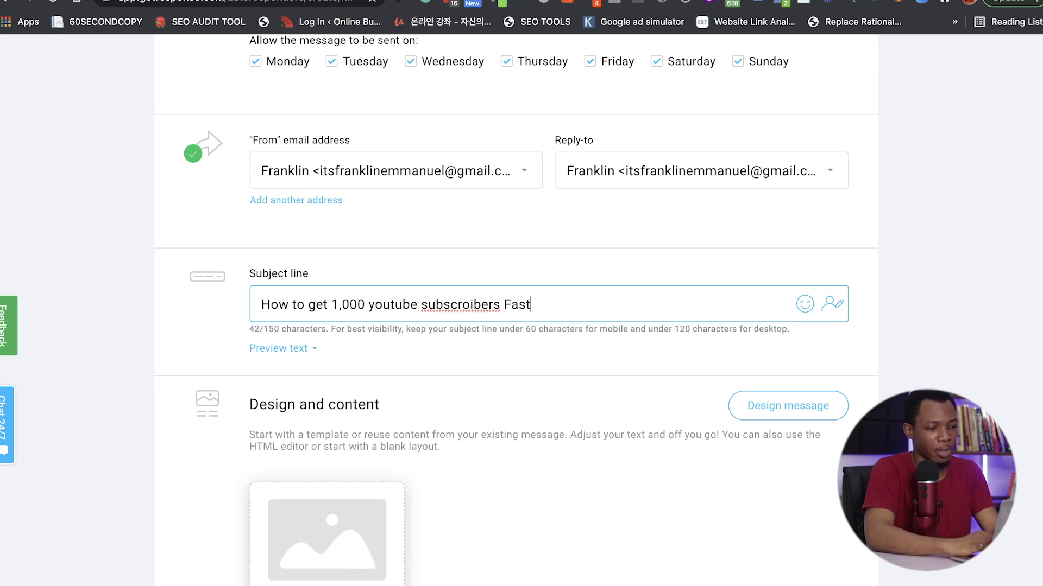
click(472, 305)
key(BackSpace)
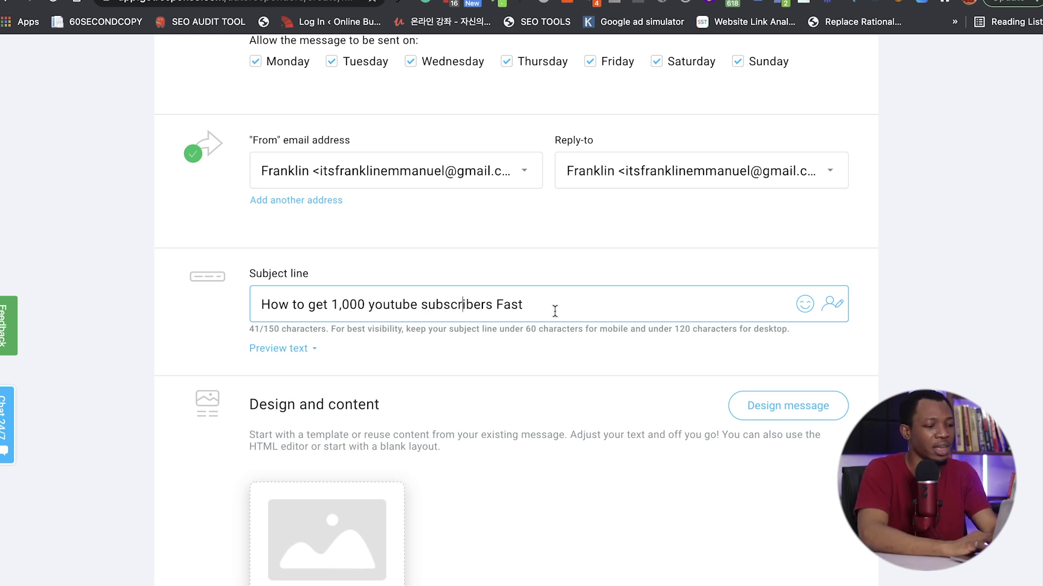
scroll(555, 312, down, 3)
click(787, 262)
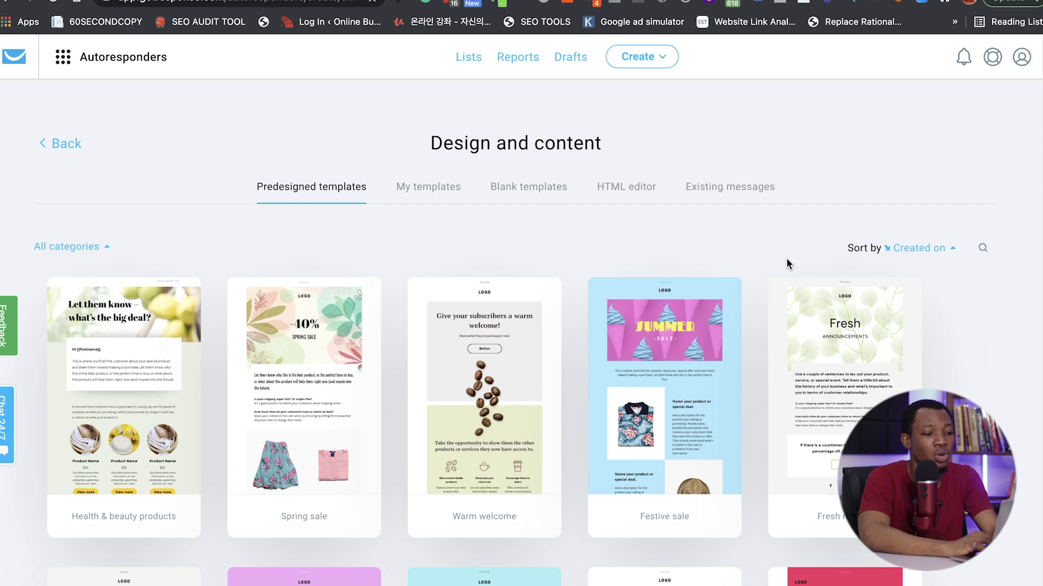
Step: Preview the blank layouts and Existing messages, then start MAIL 2 from the blank 1 column template
click(537, 193)
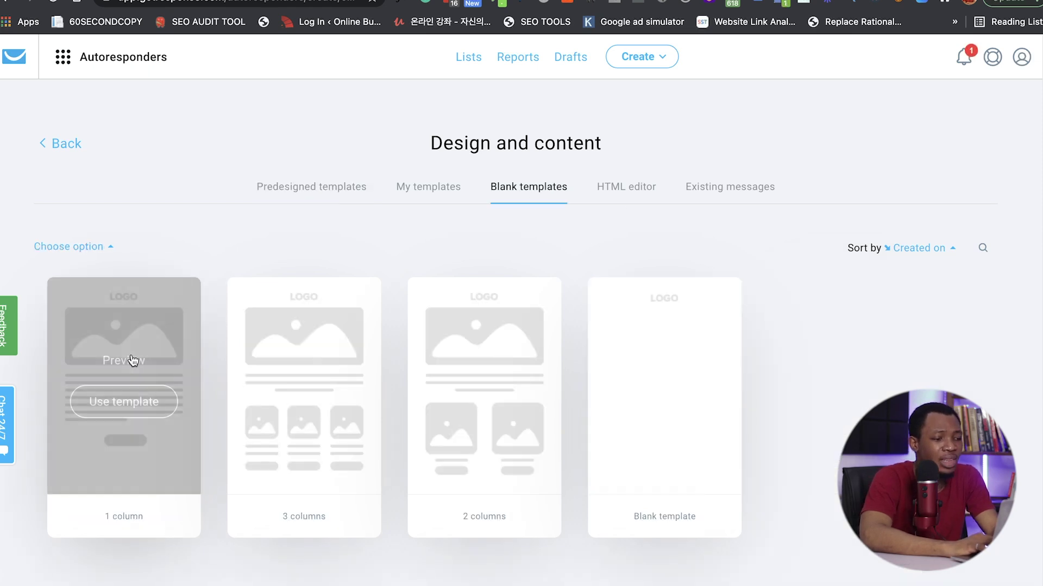
click(132, 360)
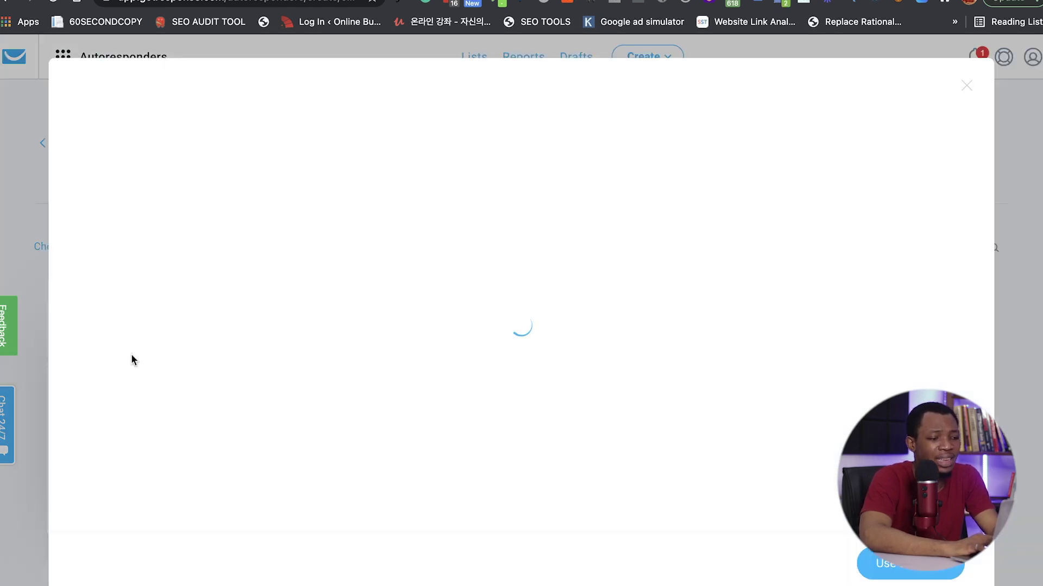
click(972, 86)
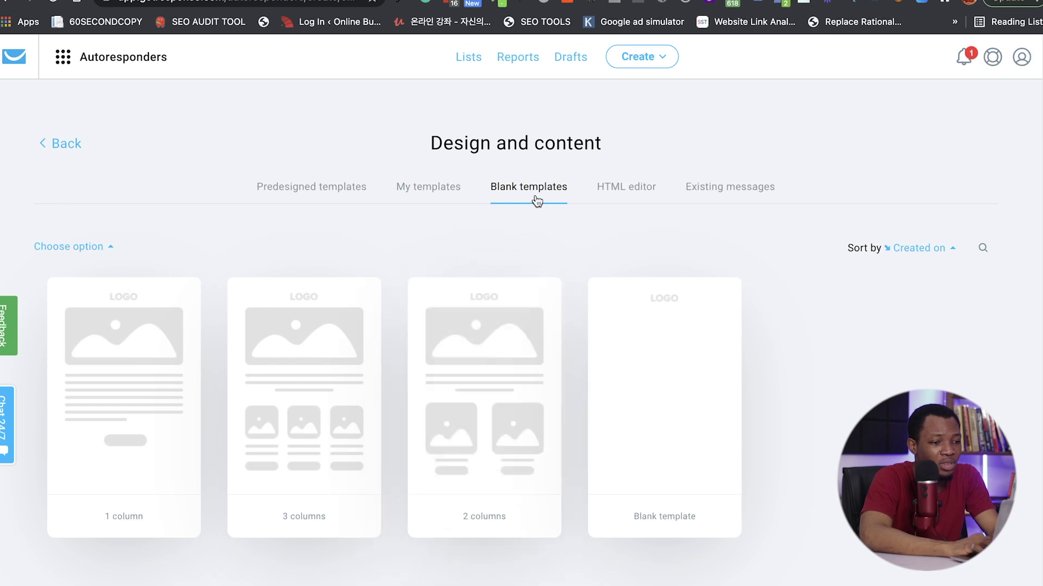
click(713, 191)
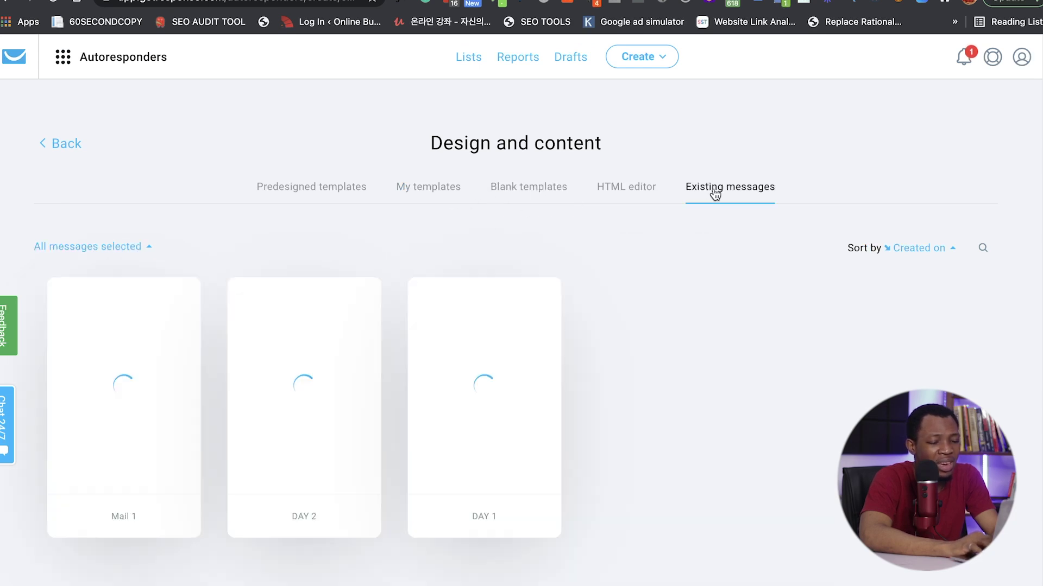
mouse_move(331, 447)
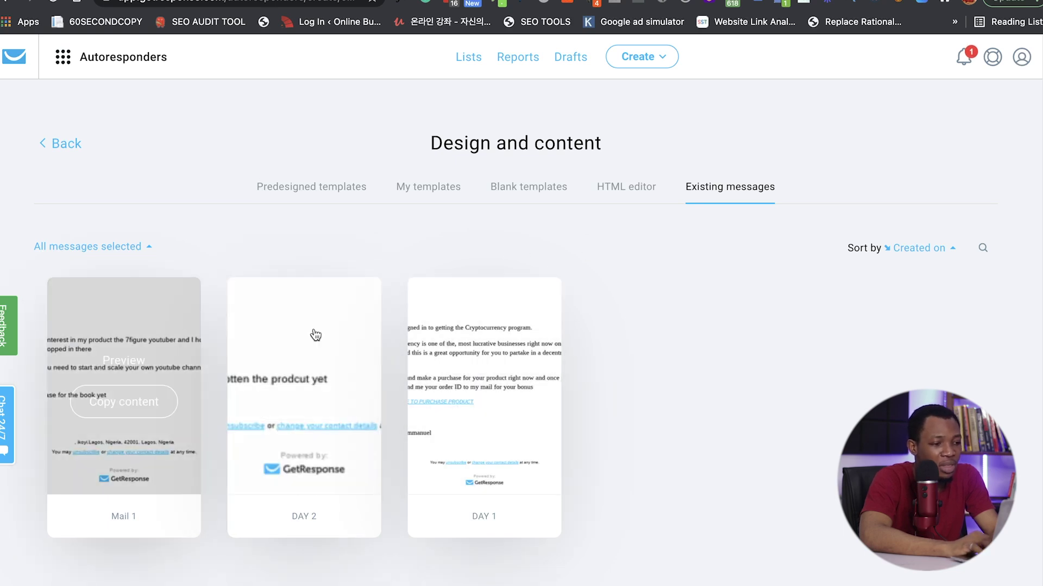
click(495, 189)
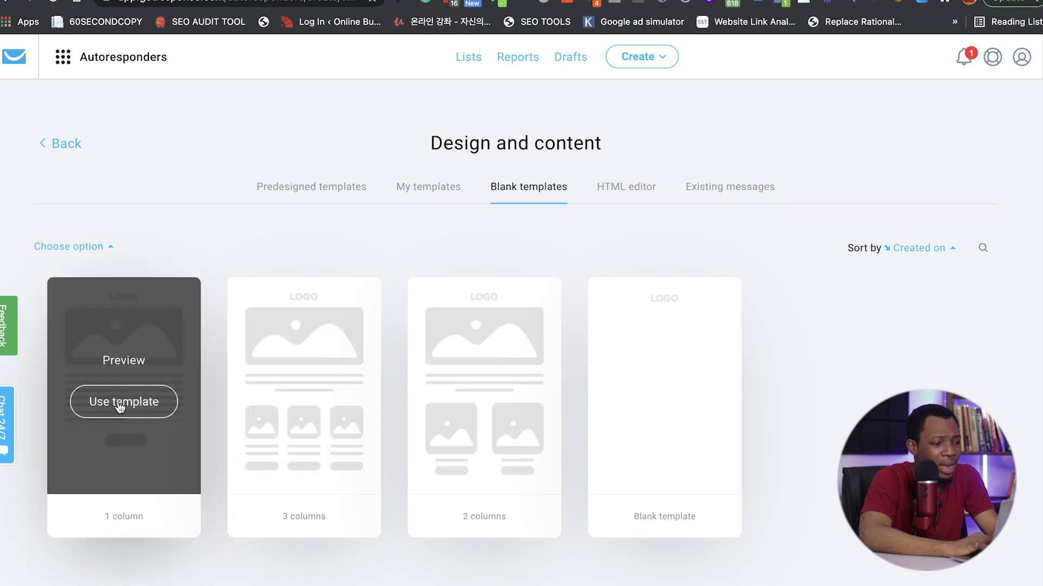
click(119, 406)
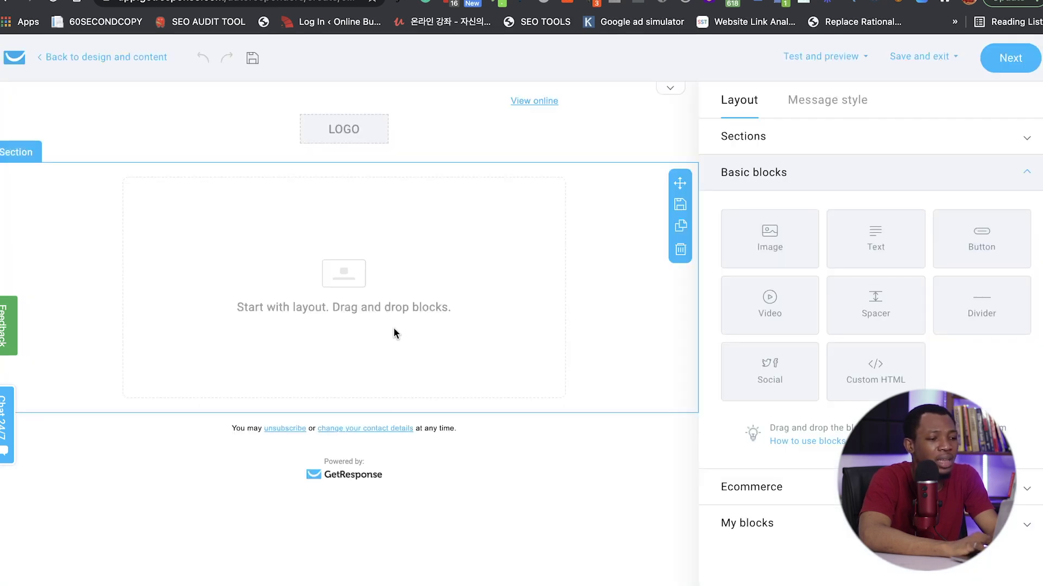
Step: Add a text block with the opening question 'Do you want to get 1k...' followed by blank lines
drag(905, 233, 347, 269)
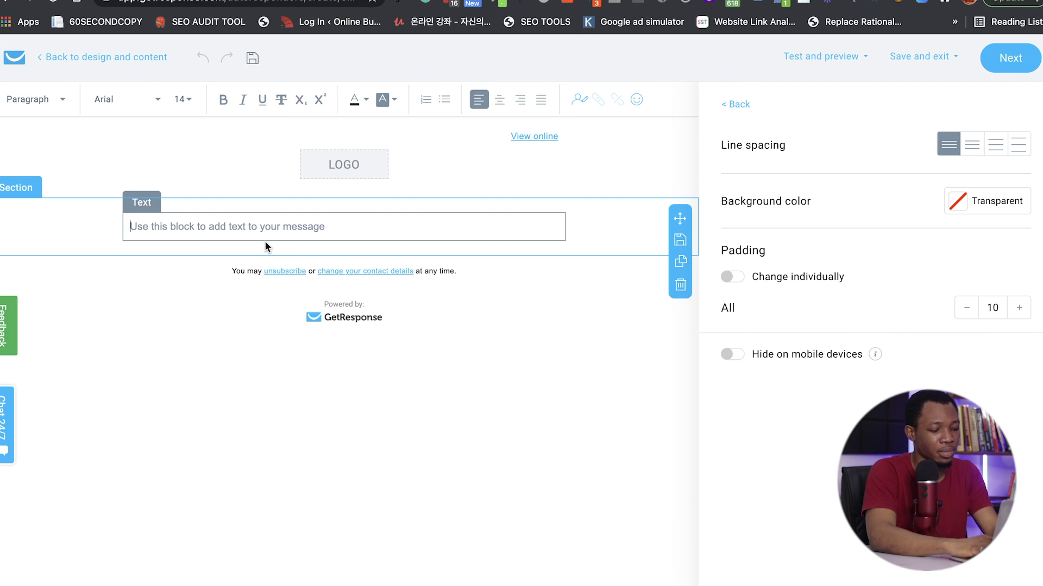
text(Here you)
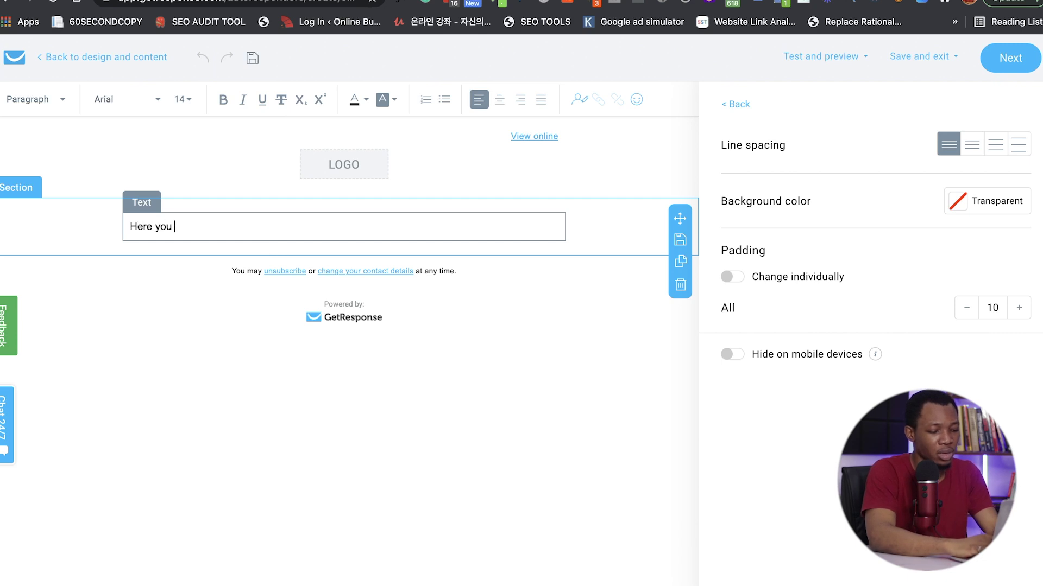
key(ctrl+a)
text(D)
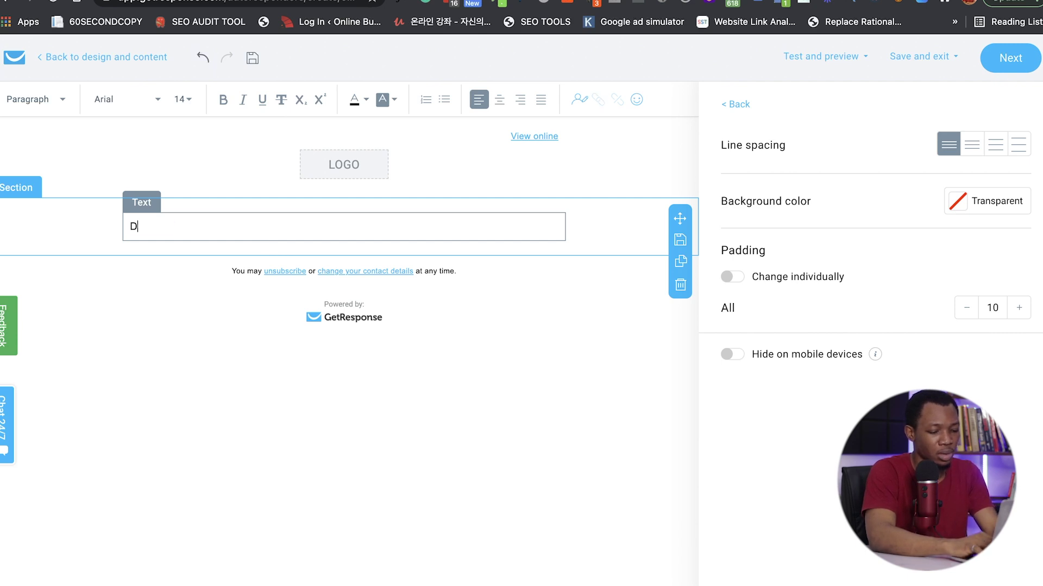
text(o you want to get 1k youtube subsc fast?)
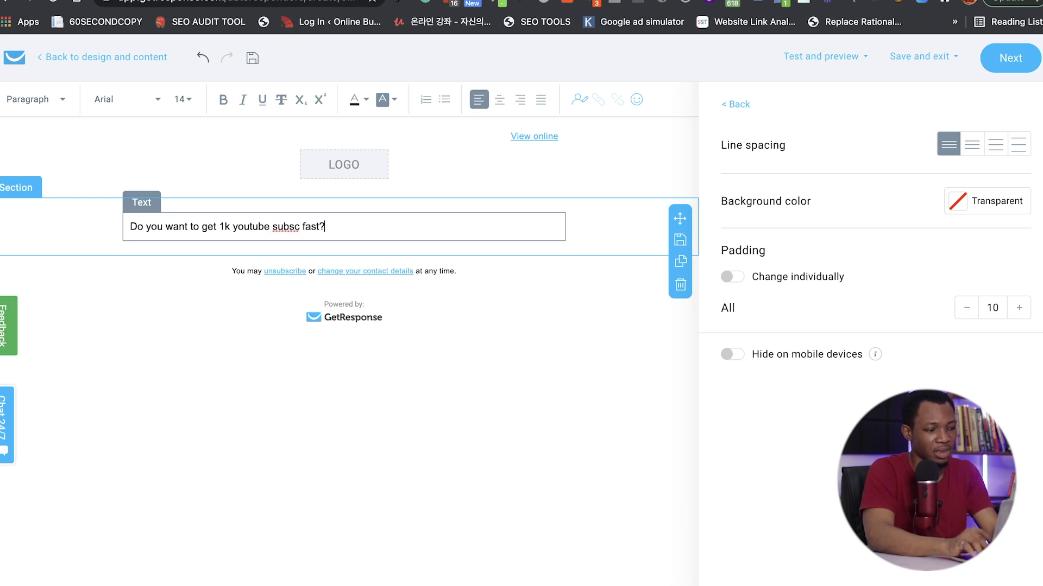
key(Return)
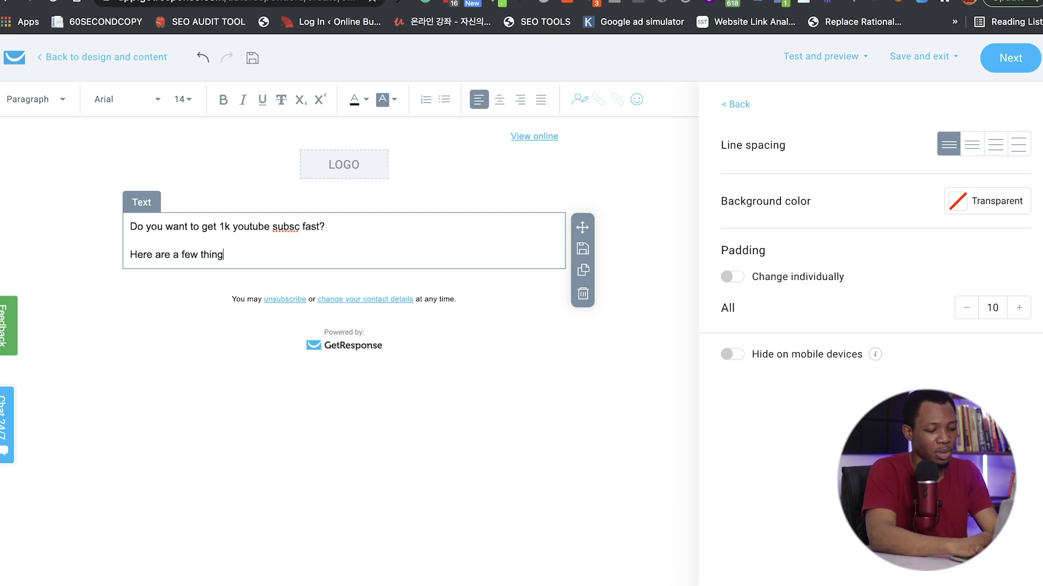
key(Return)
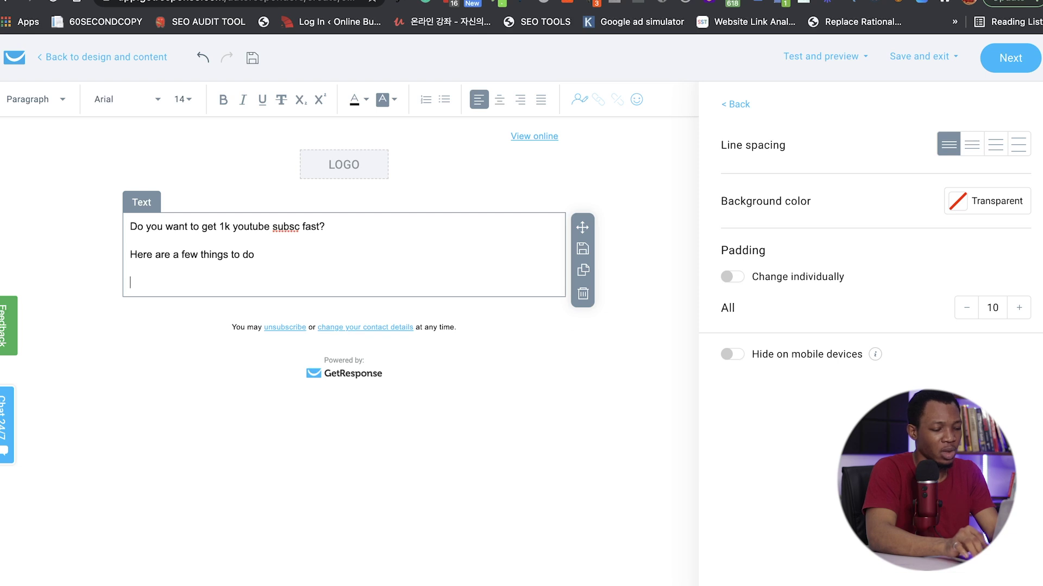
key(Return)
key(Return)
key(Return)
key(Return)
key(Return)
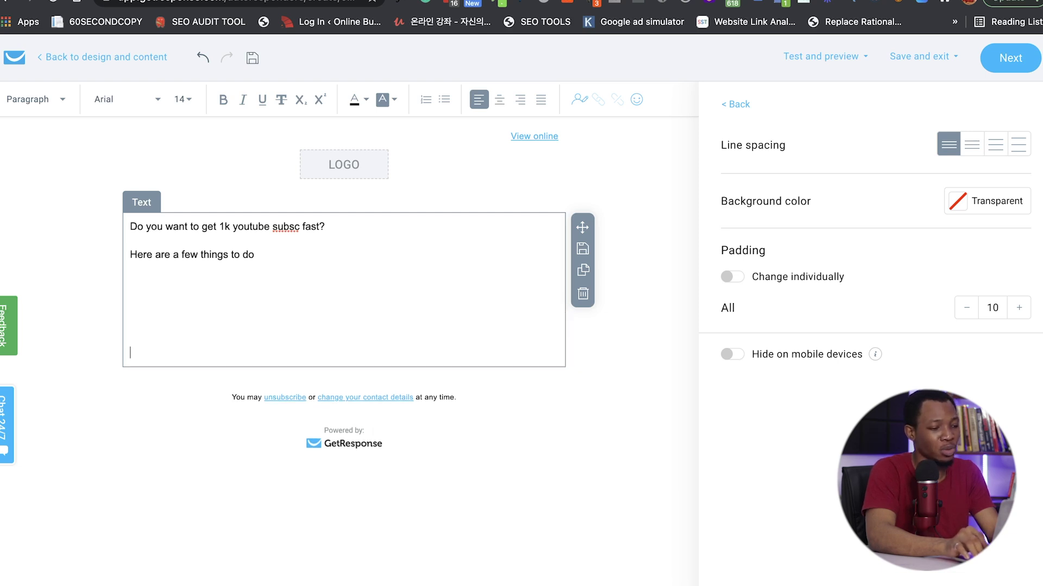
key(Return)
key(Return)
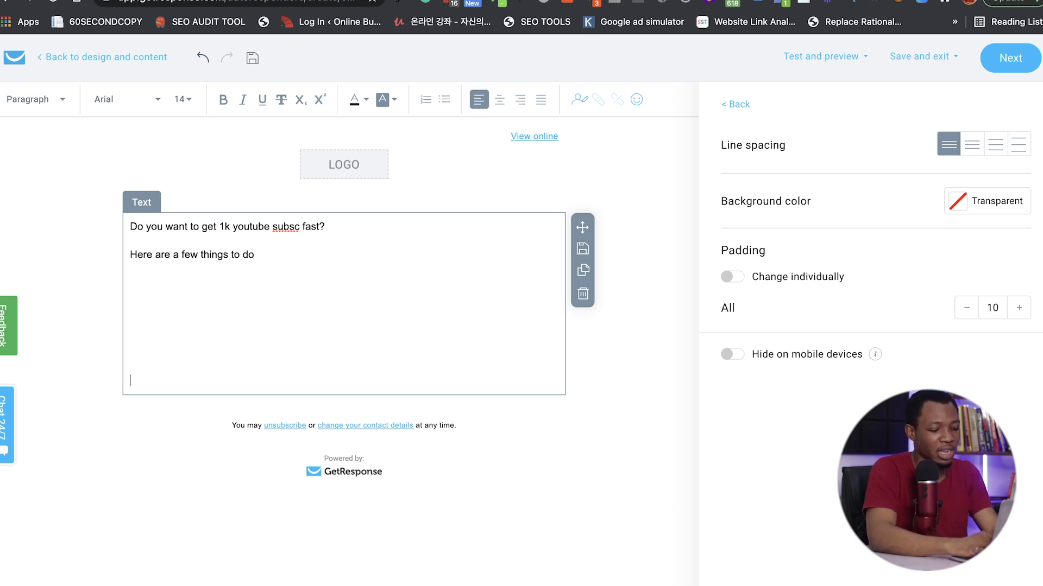
Step: Write the 7figure youtuber book pitch and the closing line 'Go and make purchase now', then save
text(Inside of my book - the )
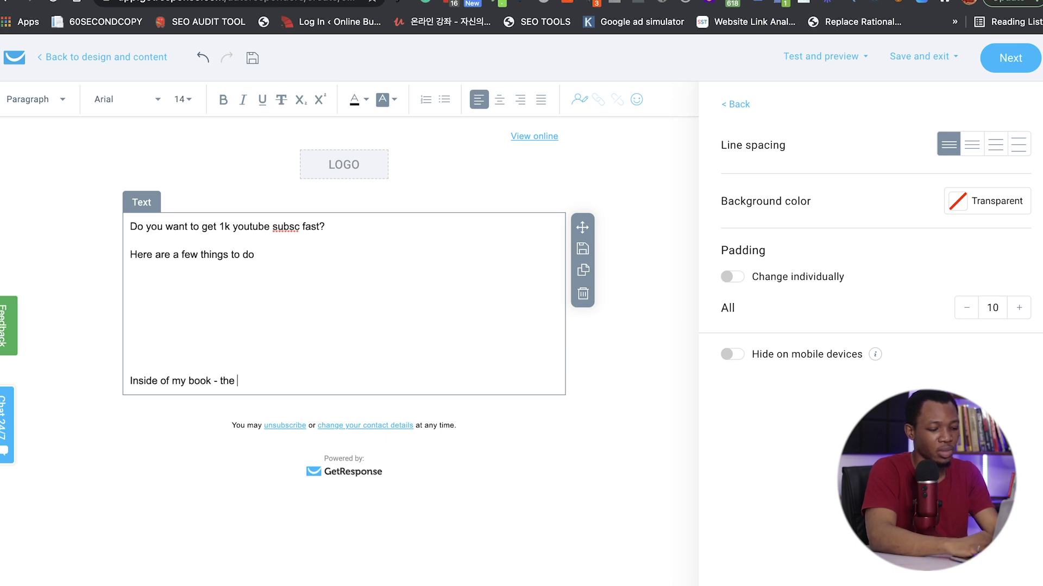
text(7n)
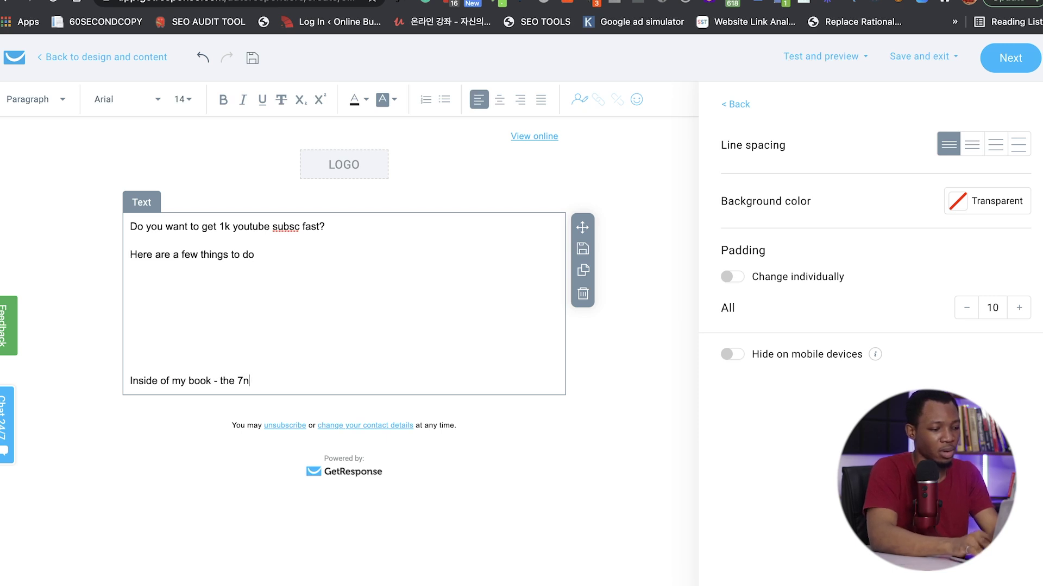
text( figure youtuber )
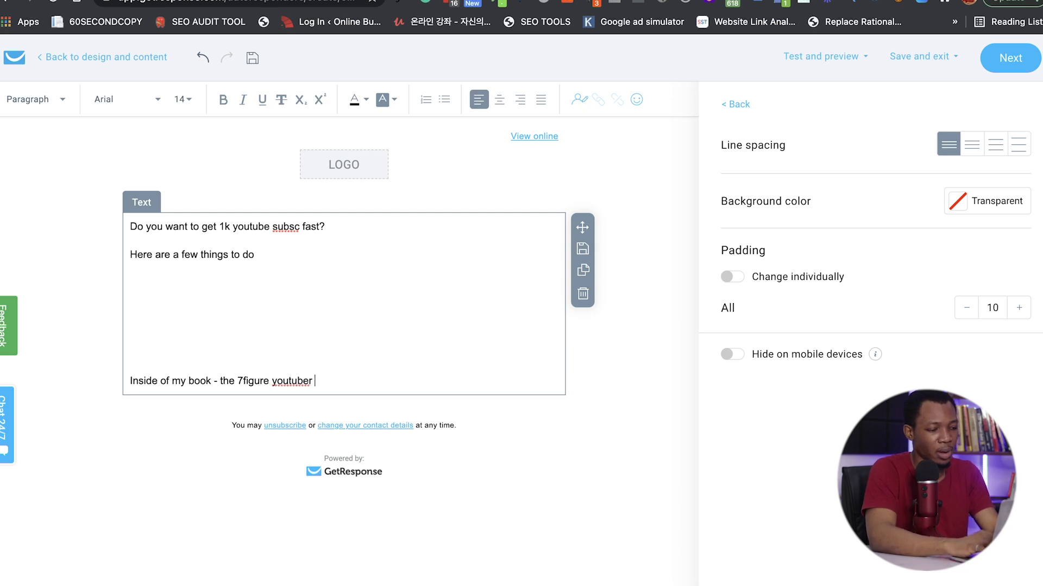
text(I have mapped everything you need to know in or)
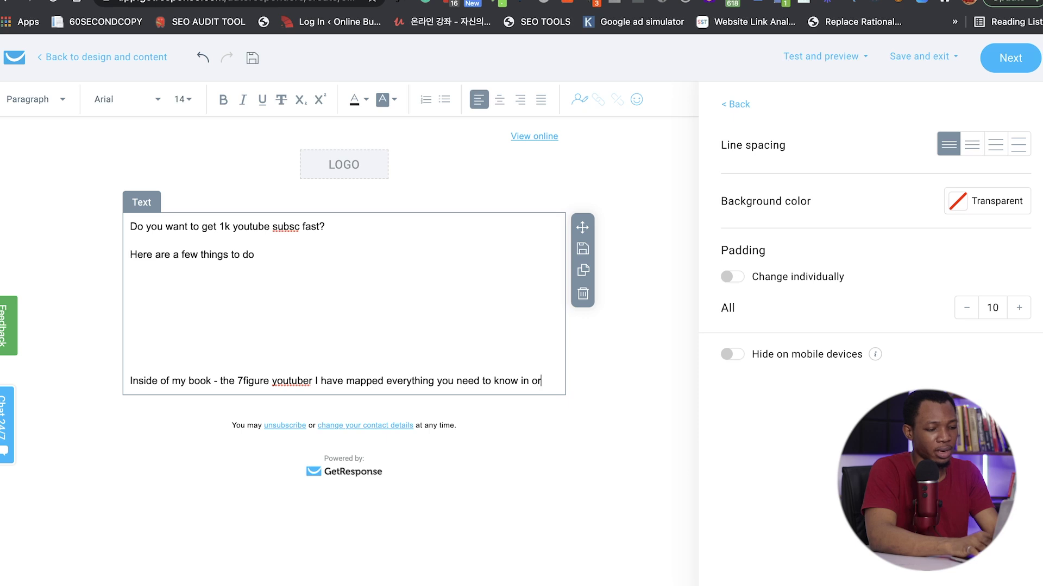
text(to s)
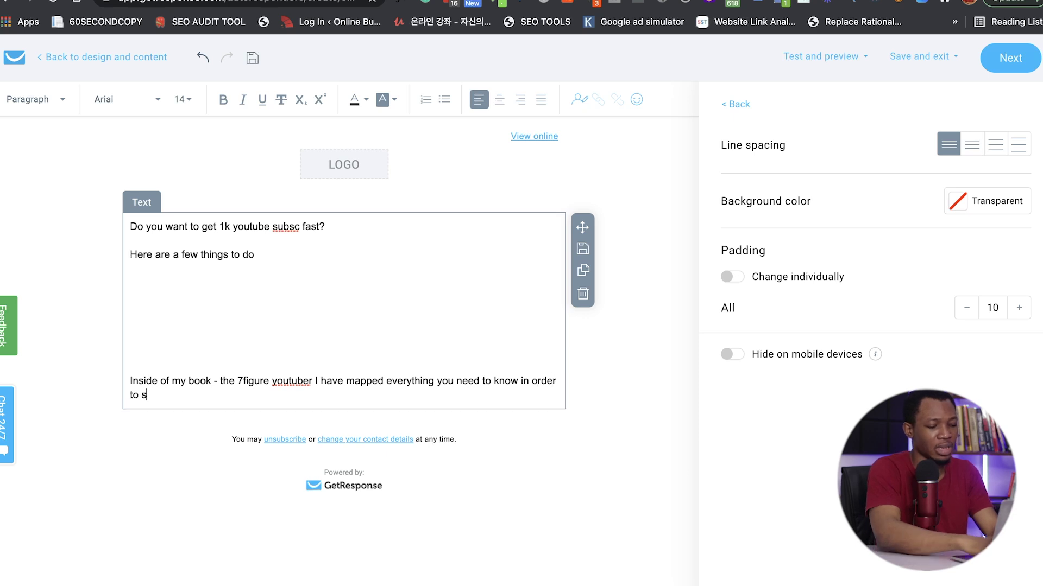
text(tart and scale aon youtube)
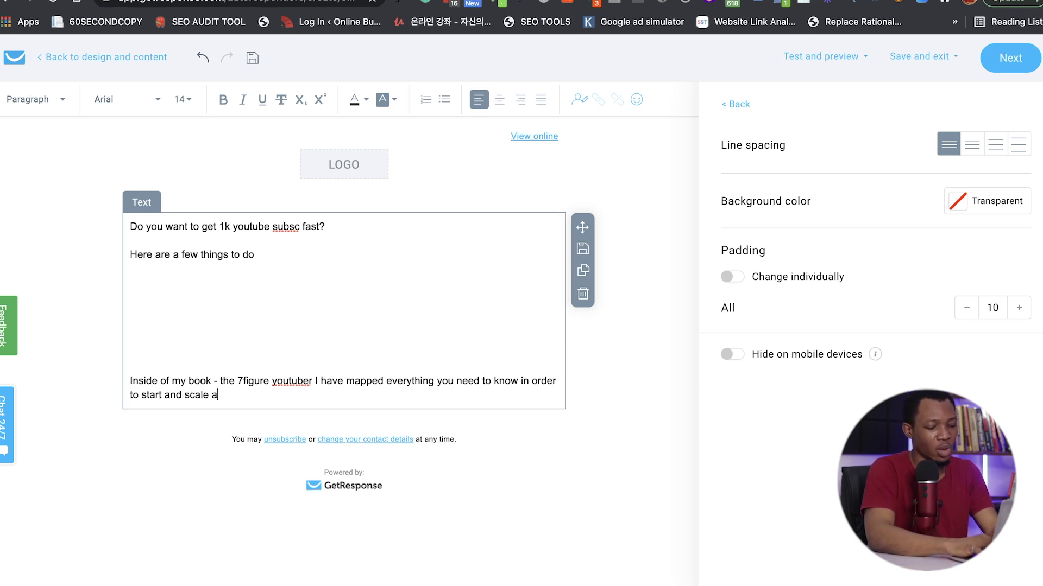
key(Return)
key(Return)
text(Go and make purchase now)
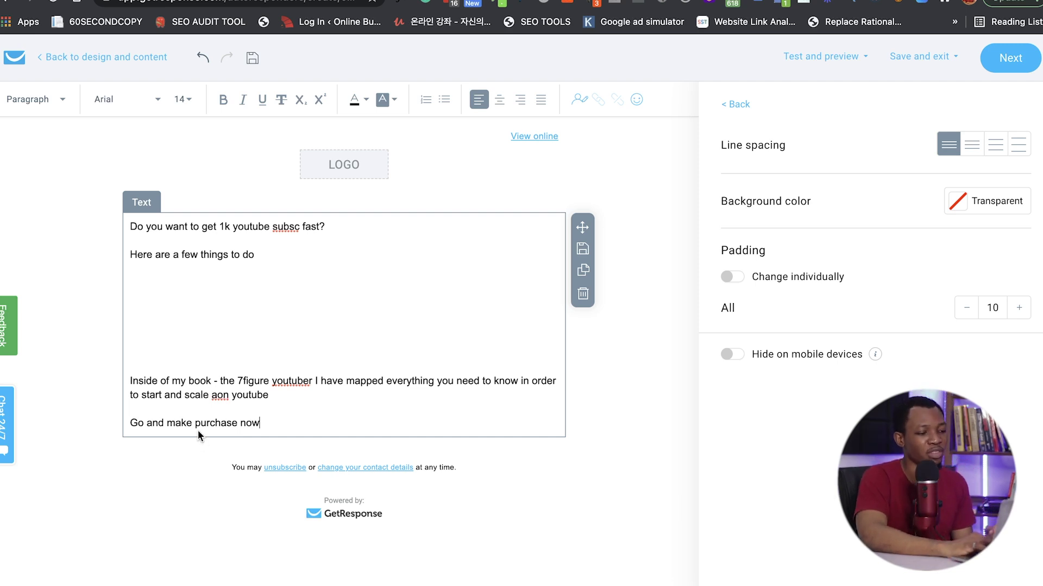
drag(196, 423, 265, 421)
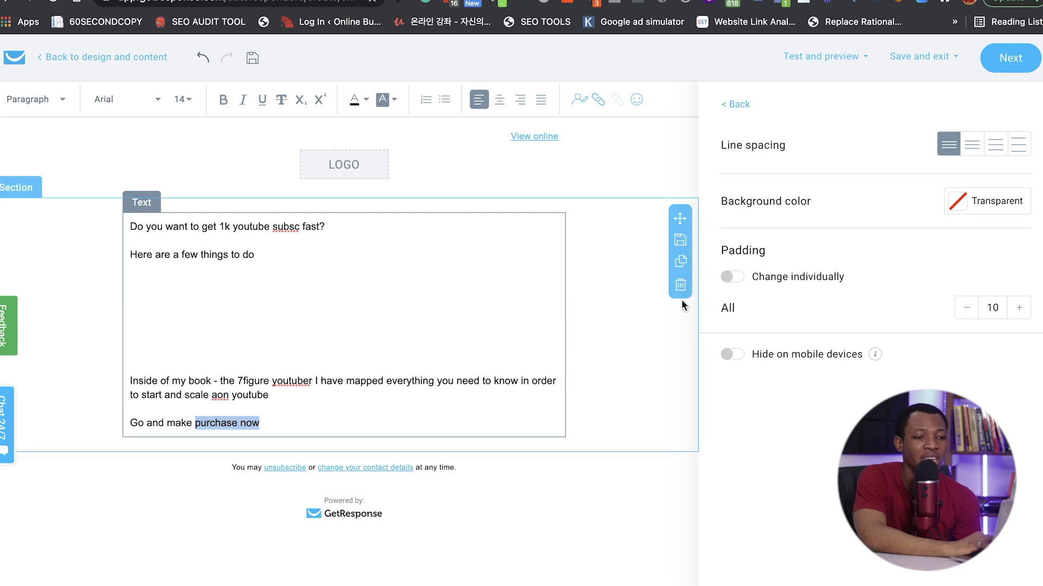
click(1005, 72)
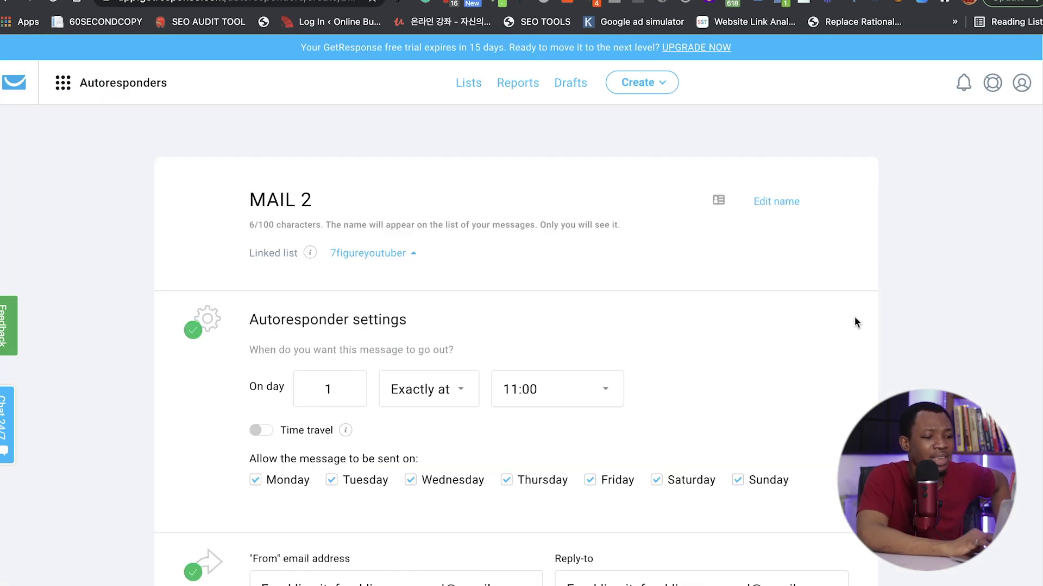
Step: Publish MAIL 2, then show the autoresponders from every contact list, including crypto43, in the overview
scroll(855, 317, down, 15)
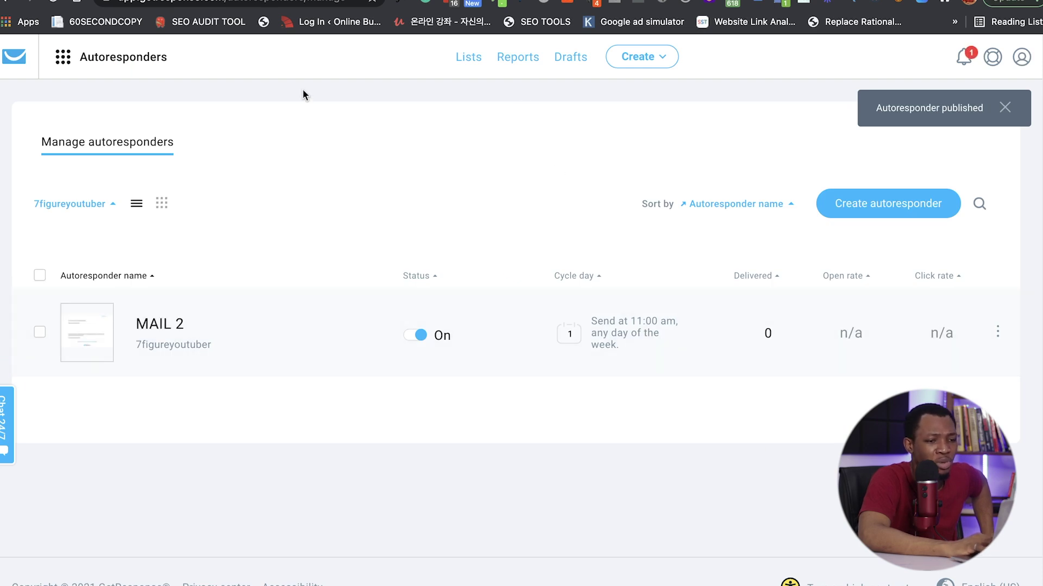
click(63, 61)
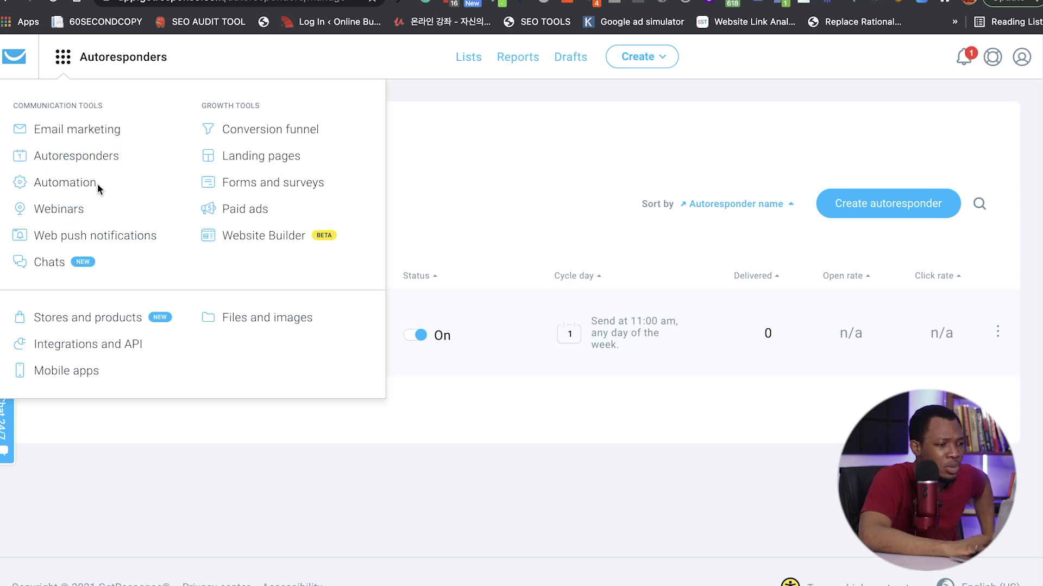
click(73, 158)
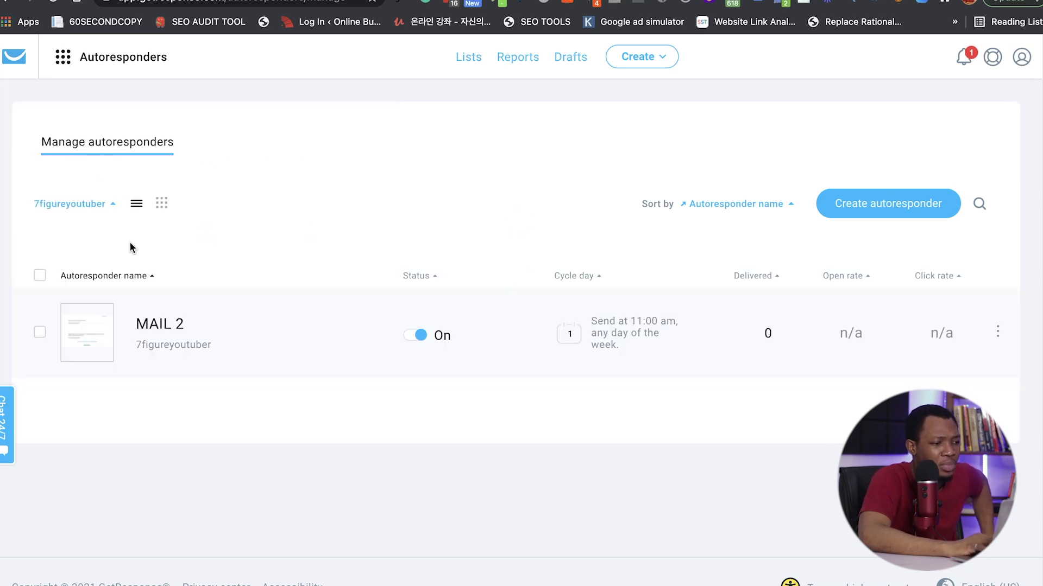
click(104, 204)
click(95, 280)
click(101, 254)
click(138, 304)
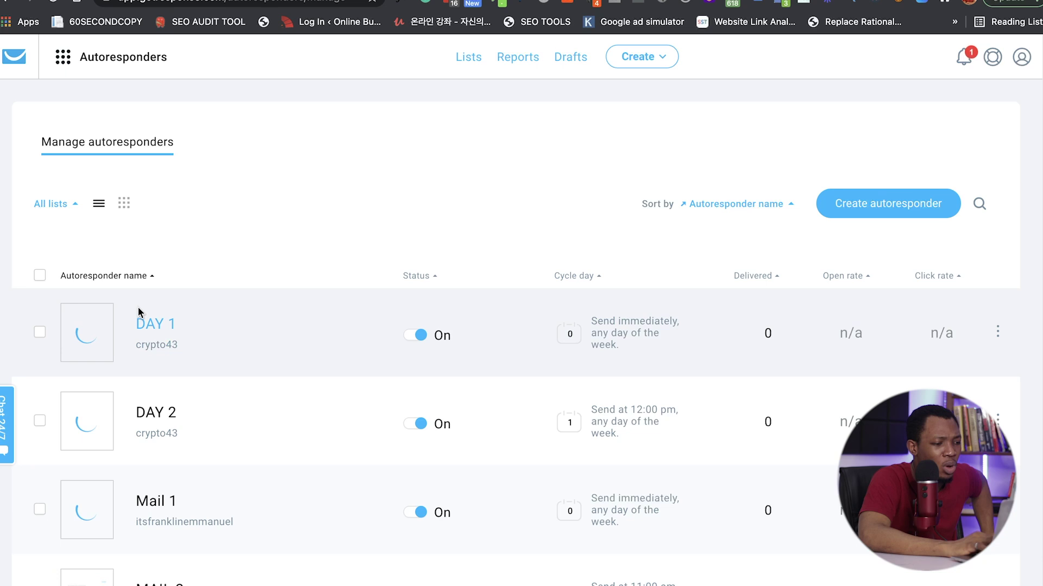
scroll(200, 347, down, 3)
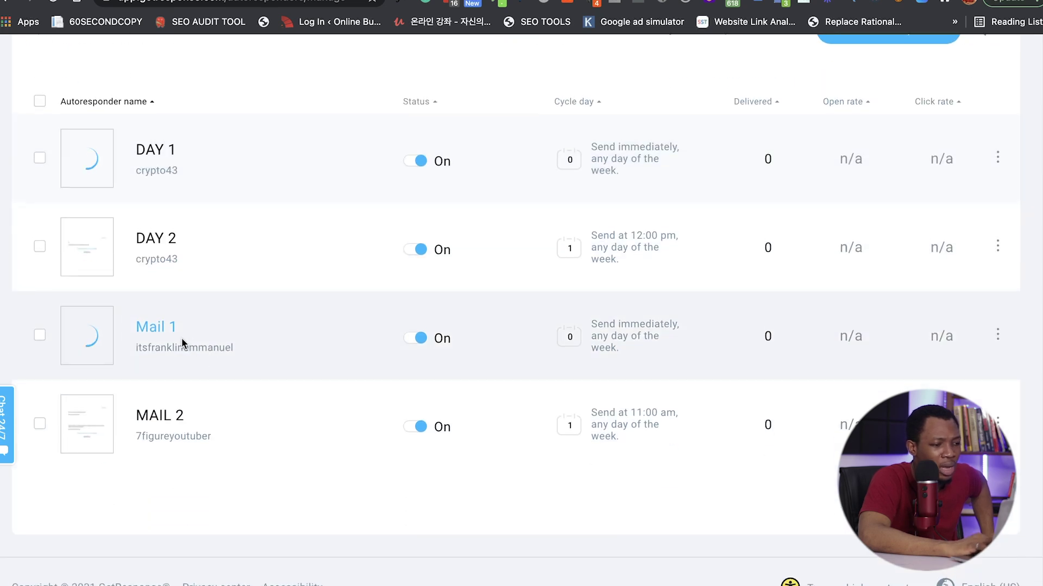
Step: Relink the Mail 1 autoresponder to the 7figureyoutuber list and update it
click(158, 329)
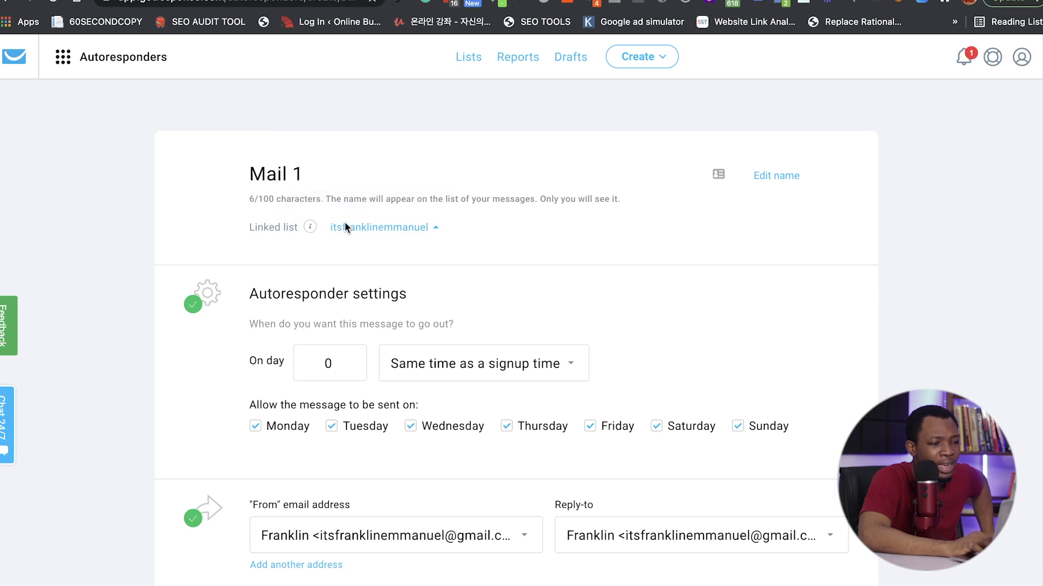
click(405, 229)
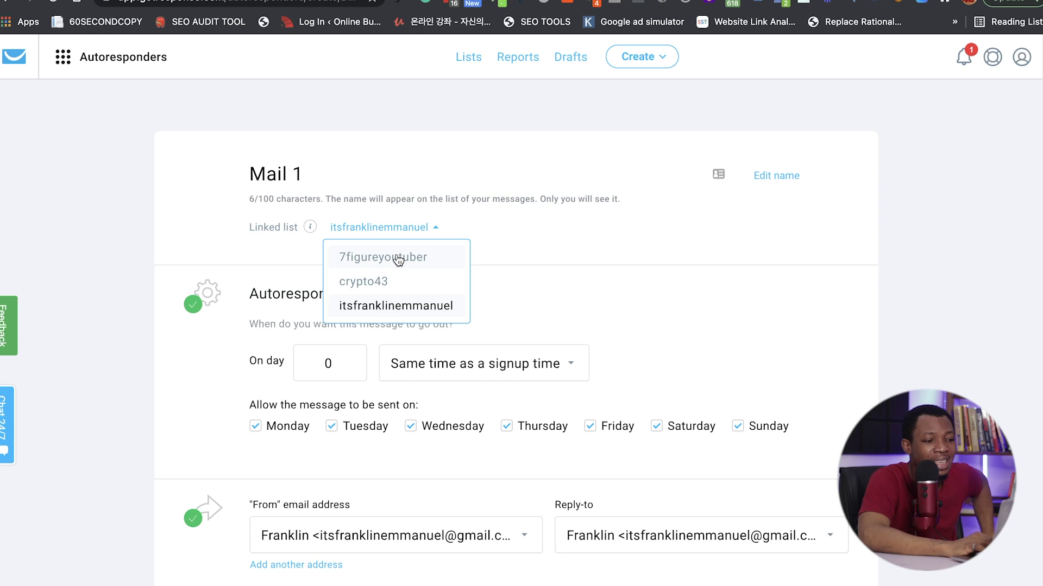
click(398, 258)
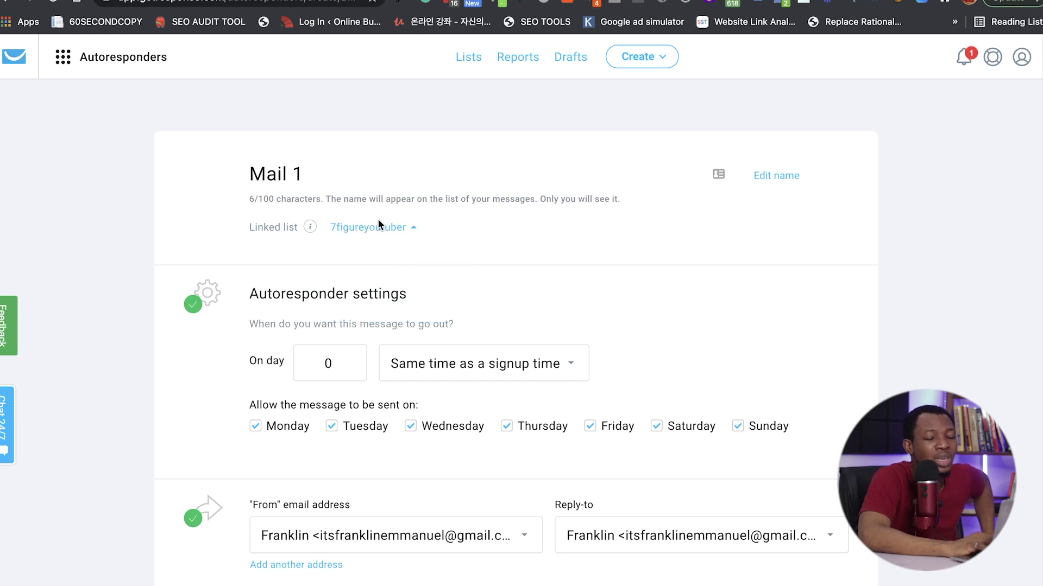
scroll(453, 288, down, 15)
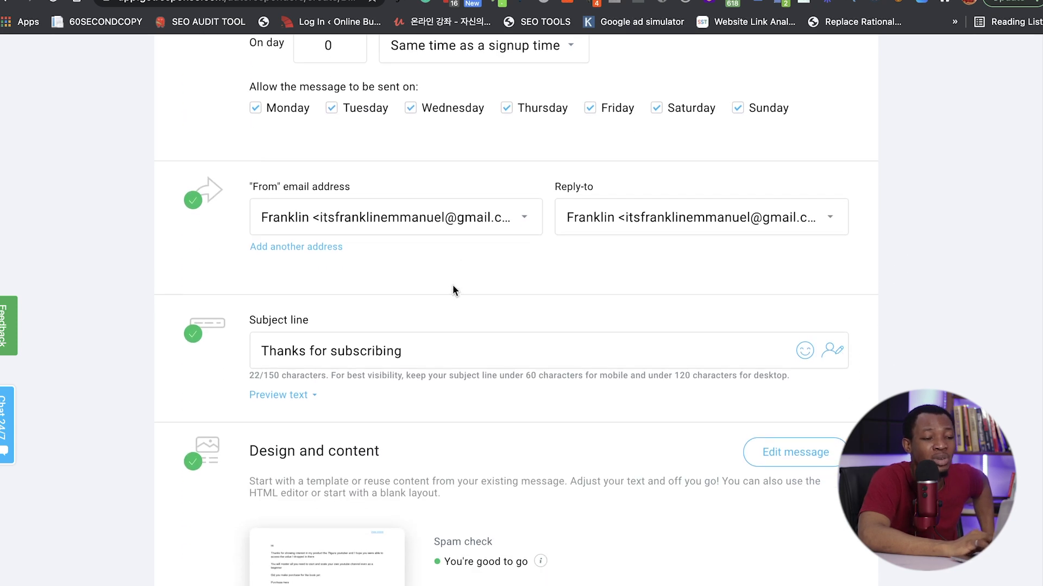
click(810, 465)
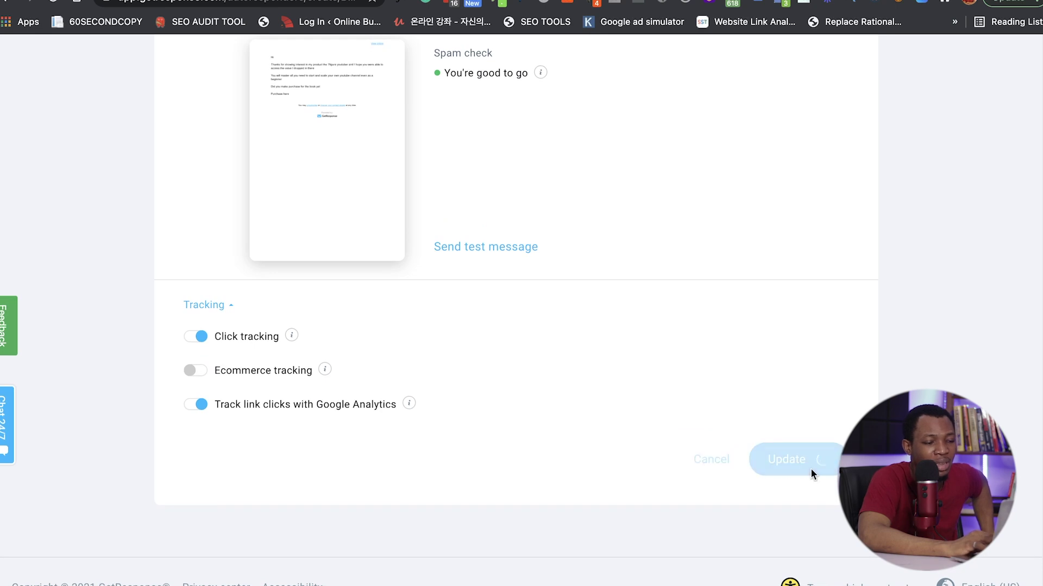
scroll(359, 228, down, 3)
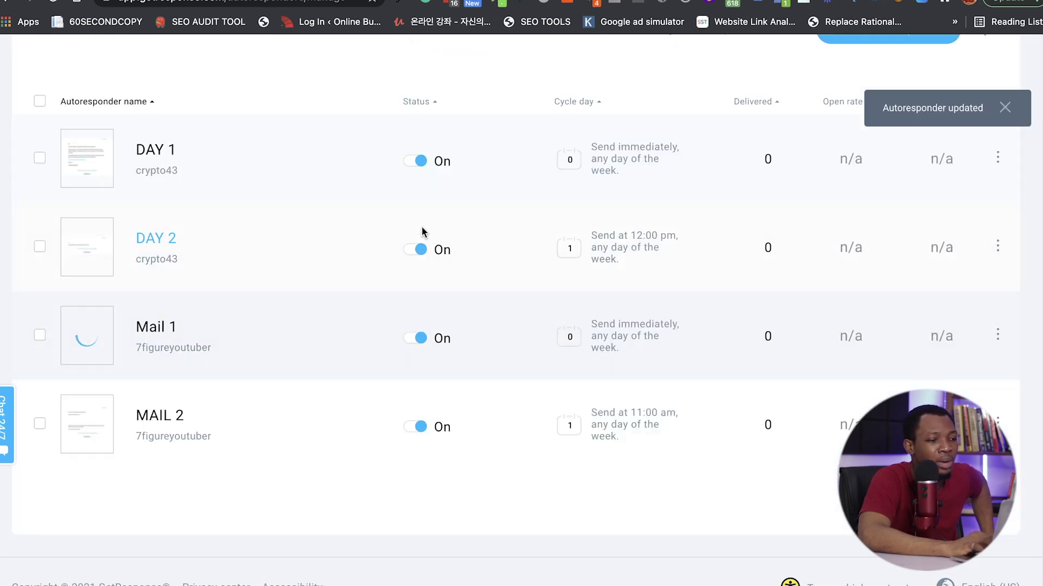
scroll(358, 228, up, 5)
Step: Filter the overview to 7figureyoutuber only by unchecking crypto43 and the other list
click(52, 229)
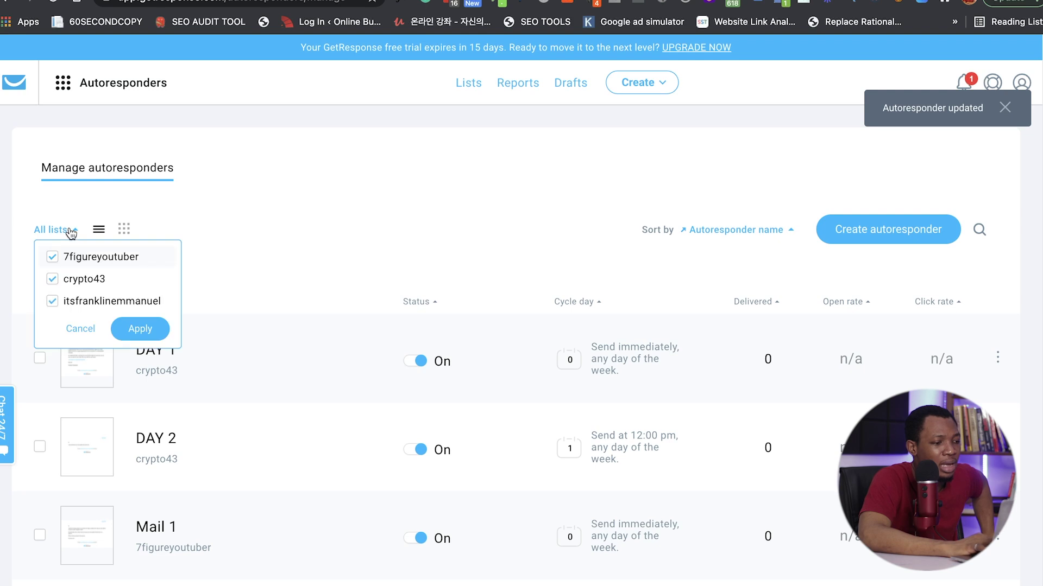
click(81, 282)
click(76, 303)
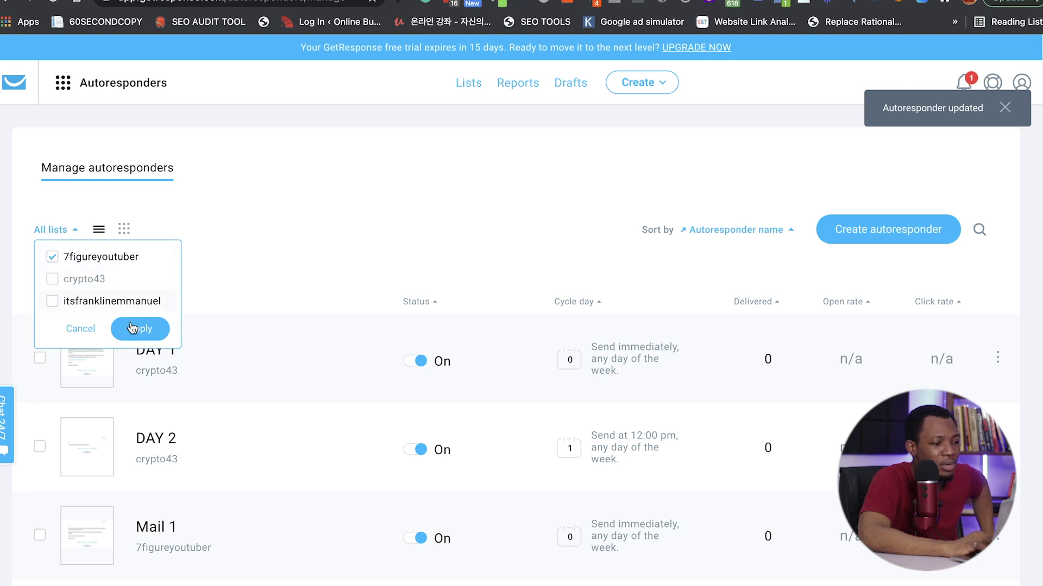
click(133, 328)
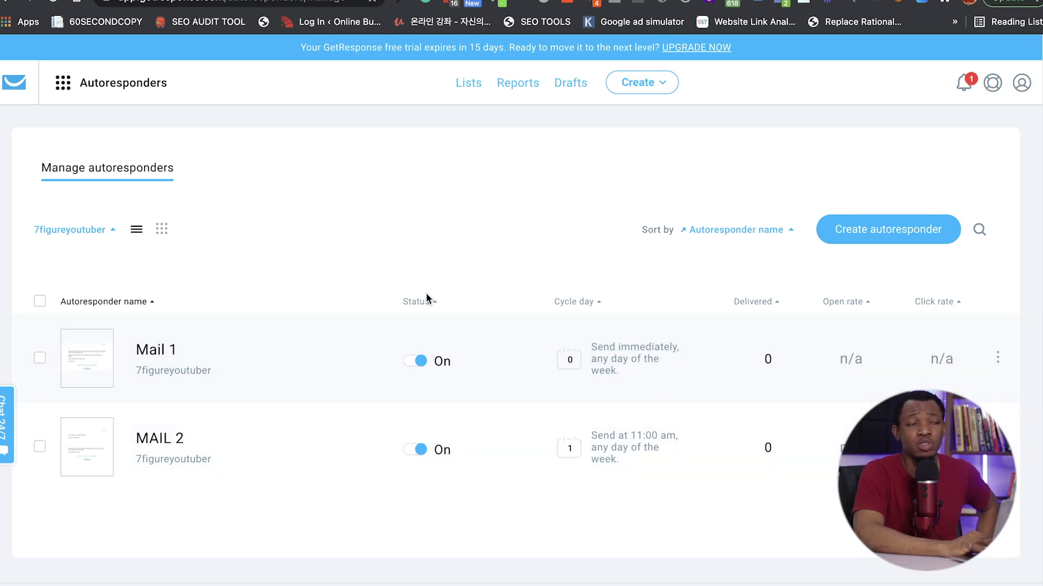
click(68, 92)
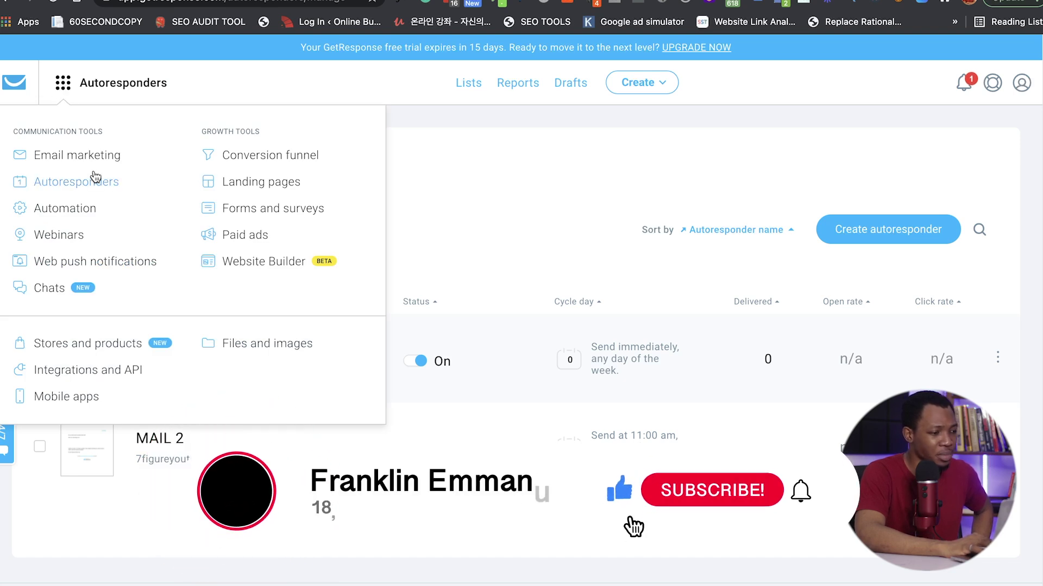
Step: Generate a new API key named 'inofpdts', copy it, and go back to the Elementor editor
click(80, 371)
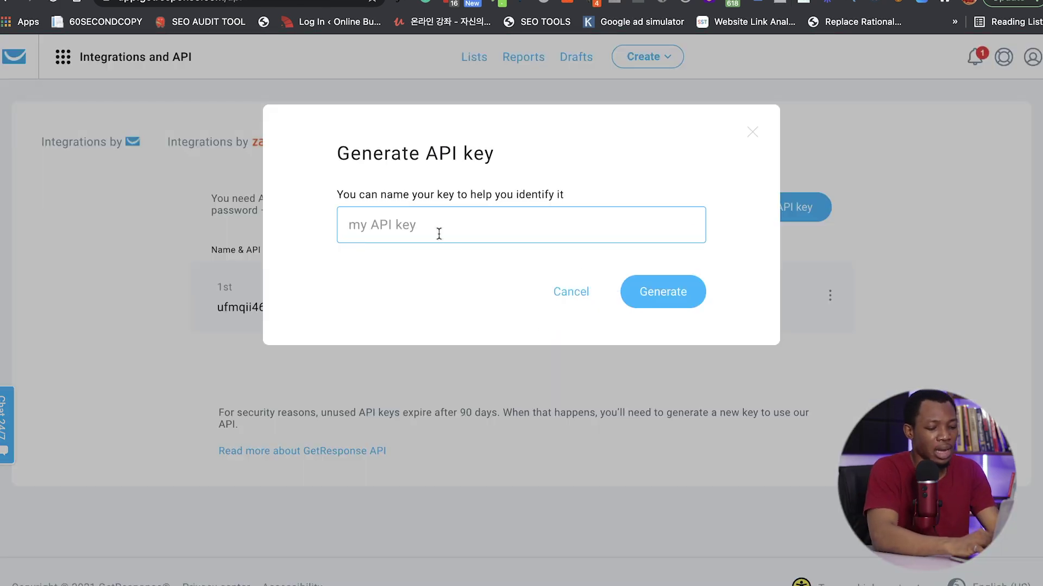
text(inofpdts)
click(647, 296)
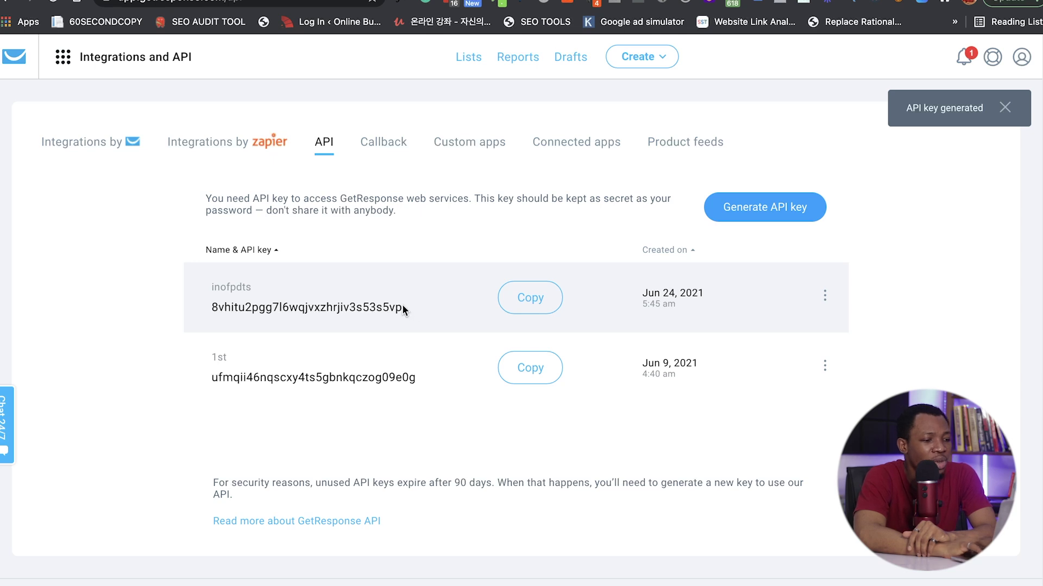
click(521, 297)
click(521, 298)
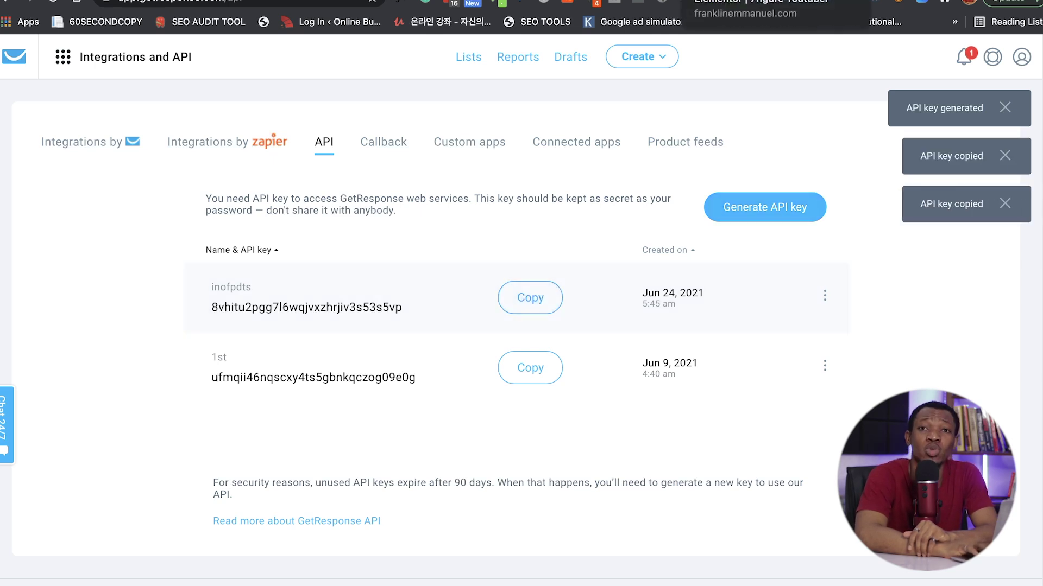
click(755, 1)
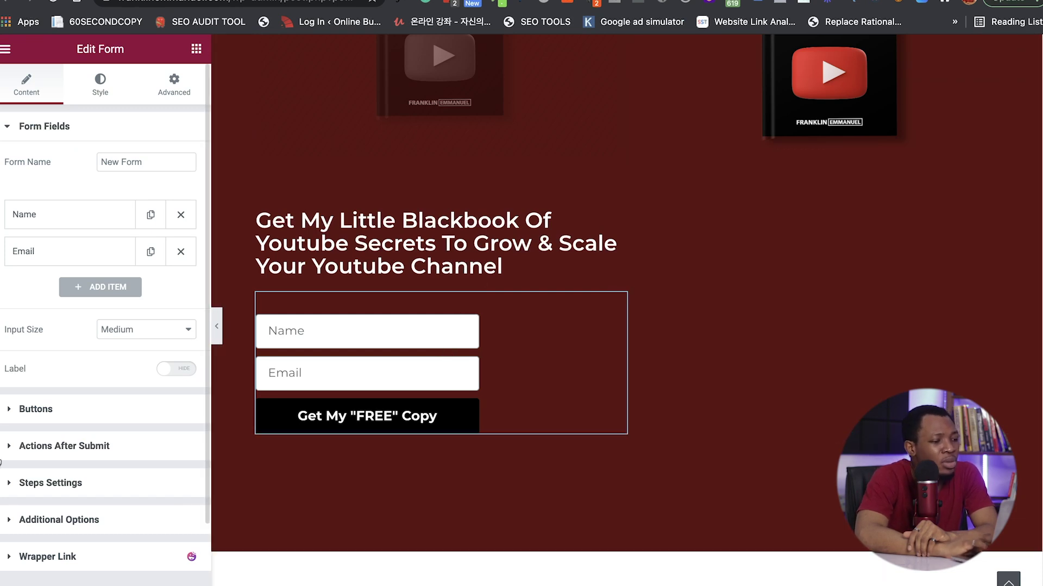
Step: Add GetResponse to the form's Actions After Submit
scroll(39, 429, down, 2)
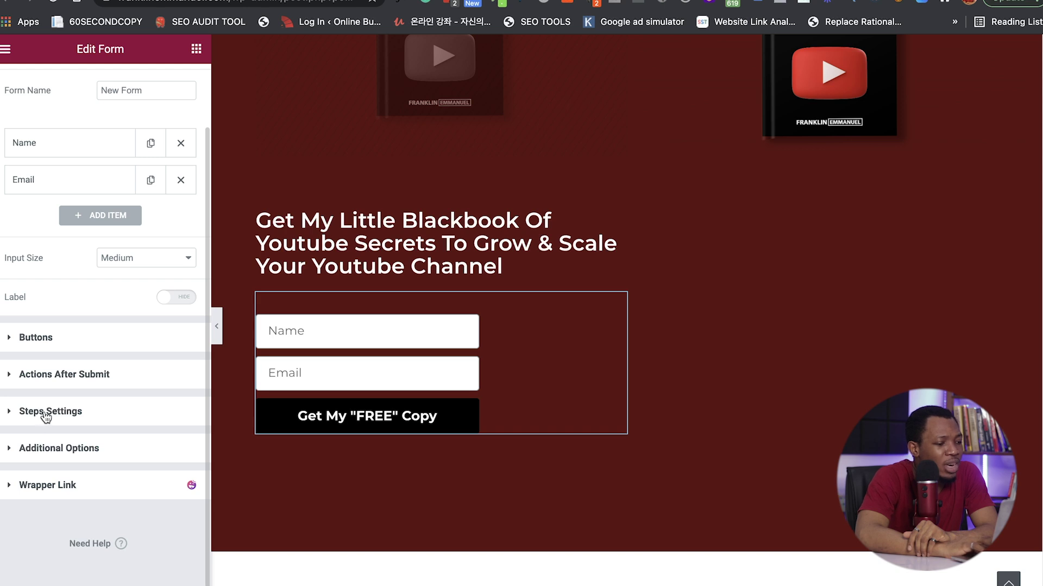
click(46, 376)
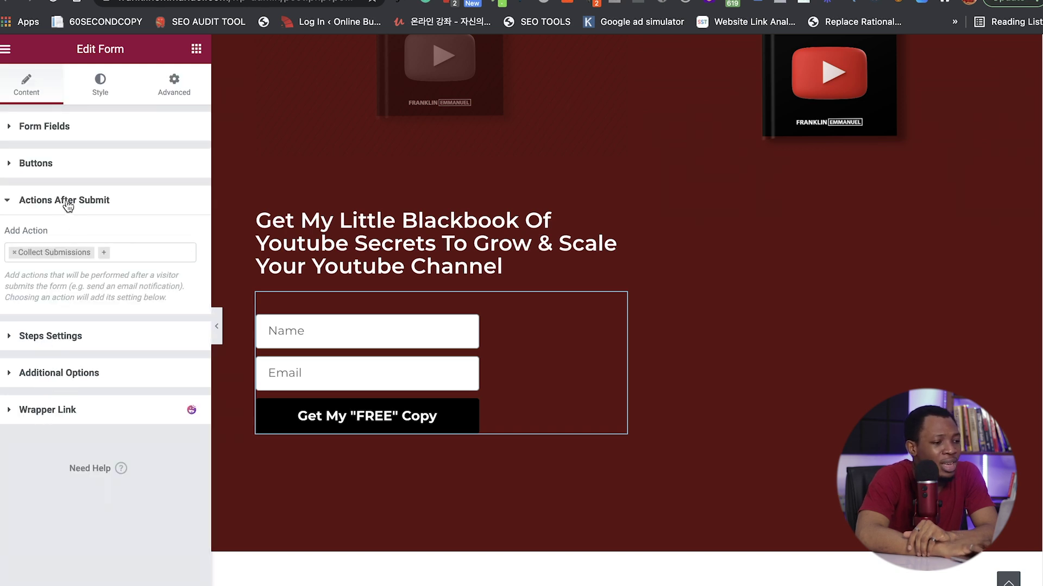
click(116, 251)
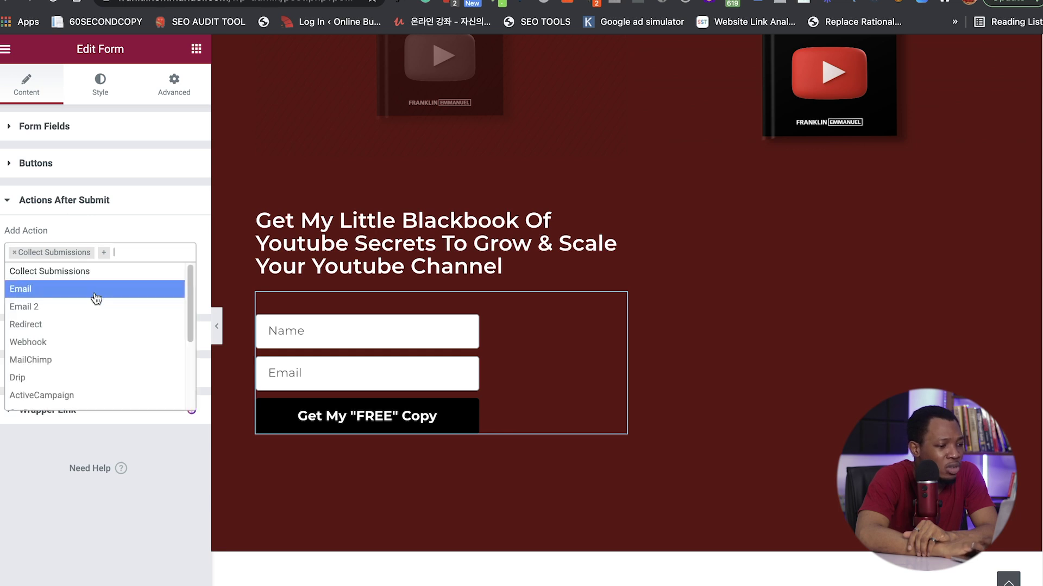
scroll(76, 343, down, 3)
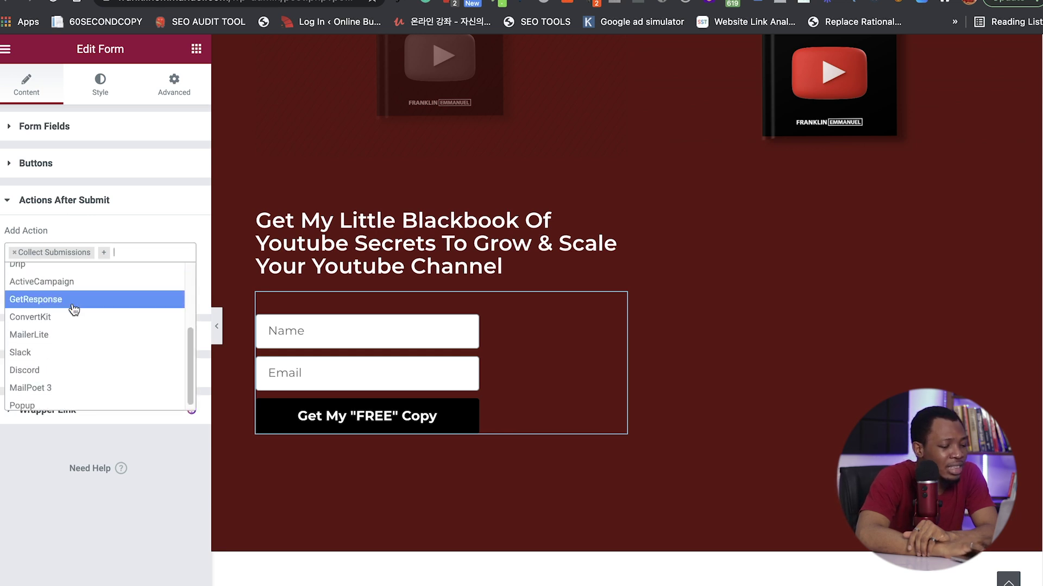
click(50, 301)
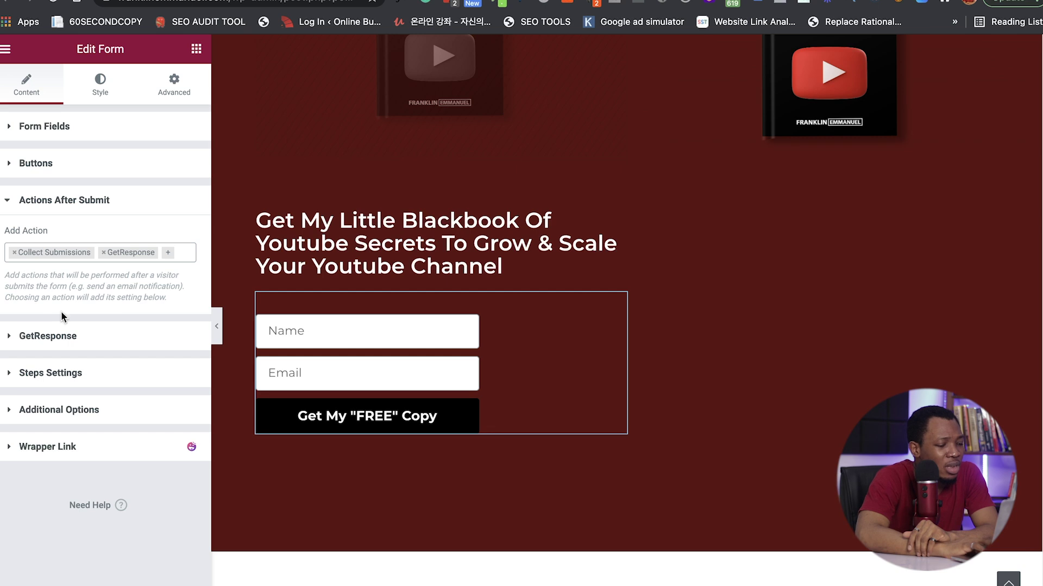
Step: Set the GetResponse API key to Custom, paste the copied key, and choose the 7figureyoutuber list
click(42, 339)
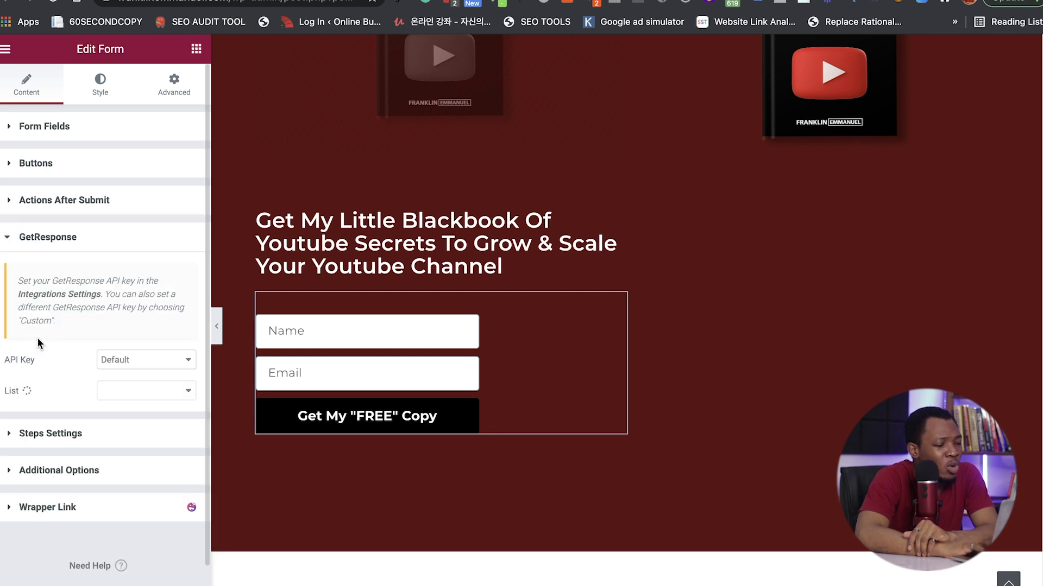
click(140, 366)
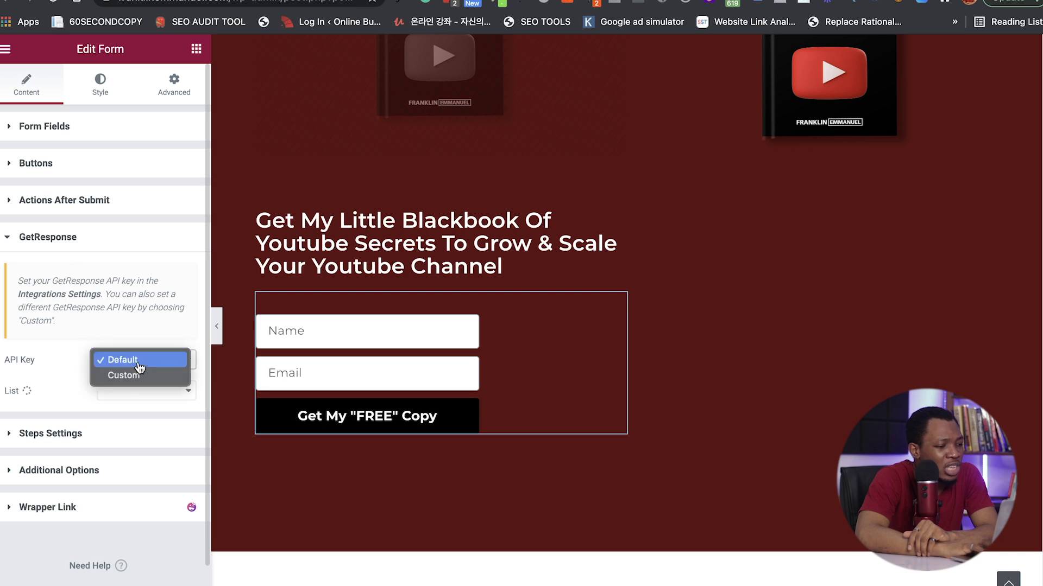
click(135, 375)
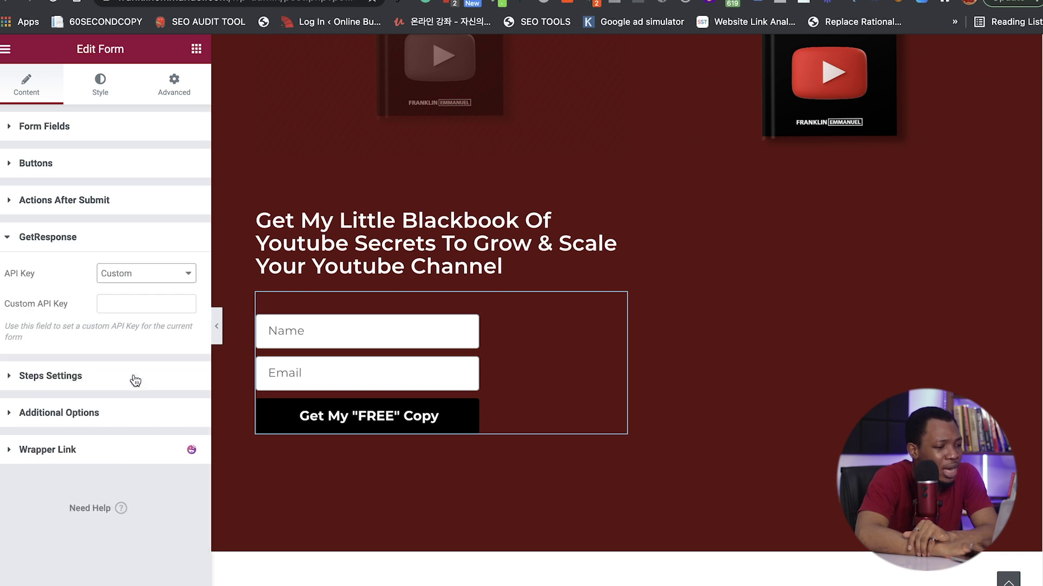
click(118, 307)
key(super+v)
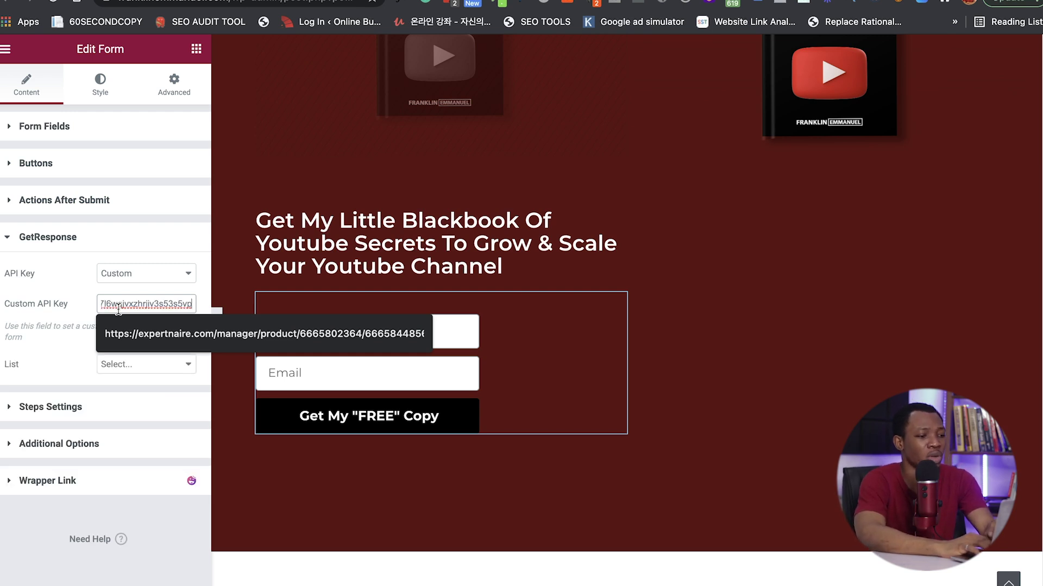
click(75, 290)
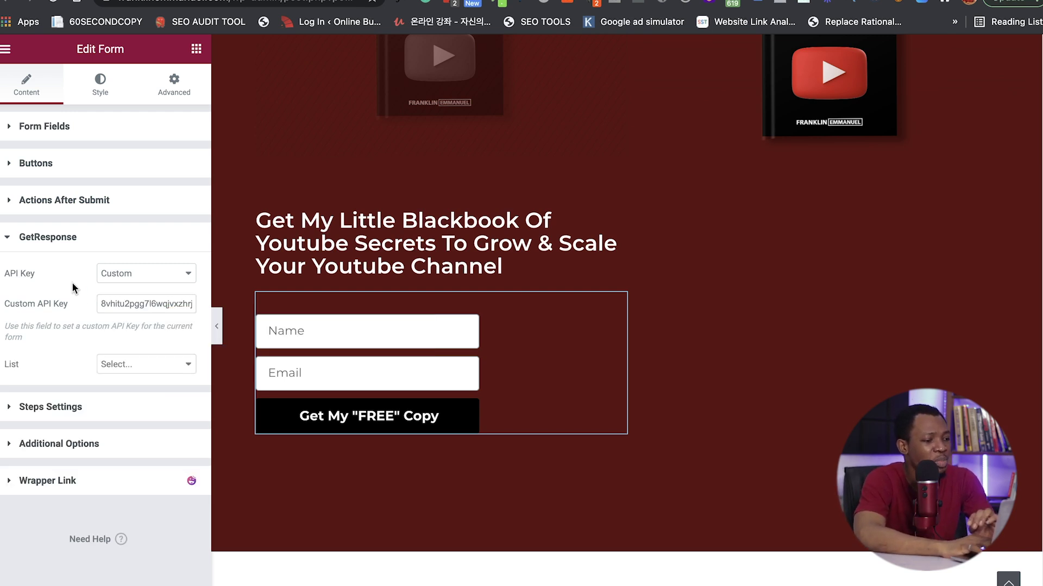
click(123, 370)
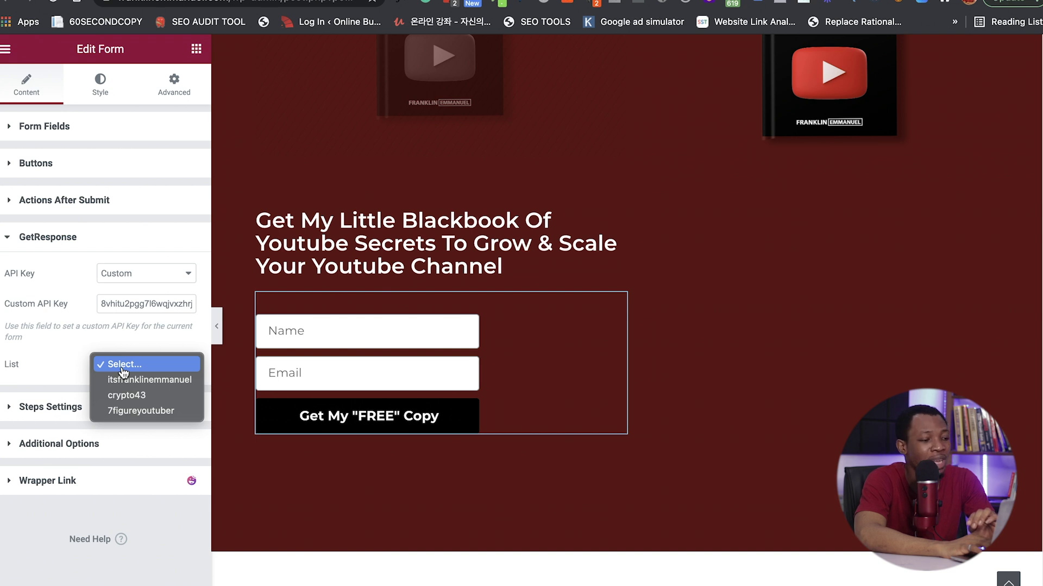
click(140, 411)
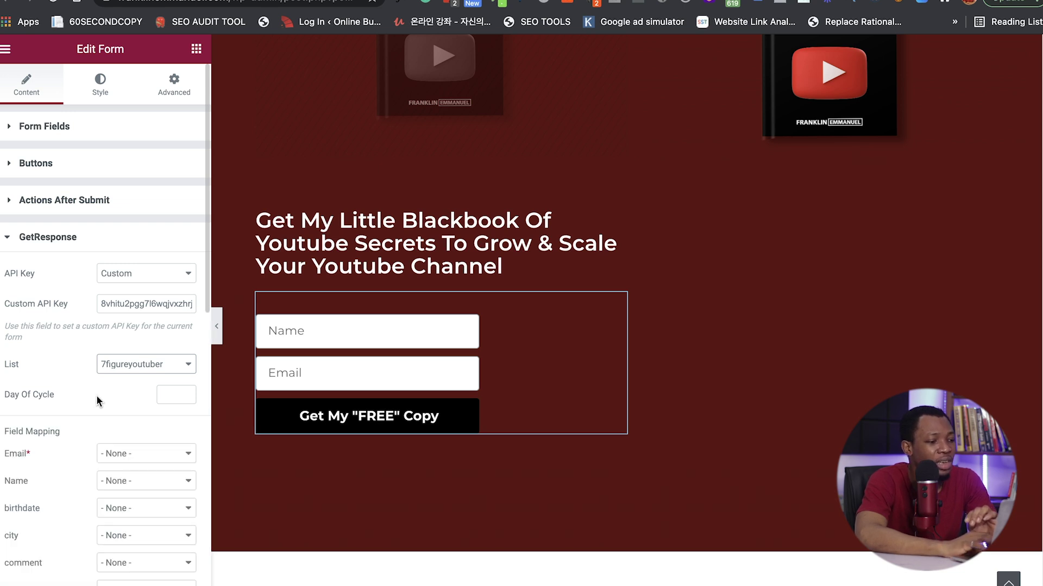
Step: Map GetResponse Email and Name to the form's Email and Name fields
scroll(96, 395, down, 3)
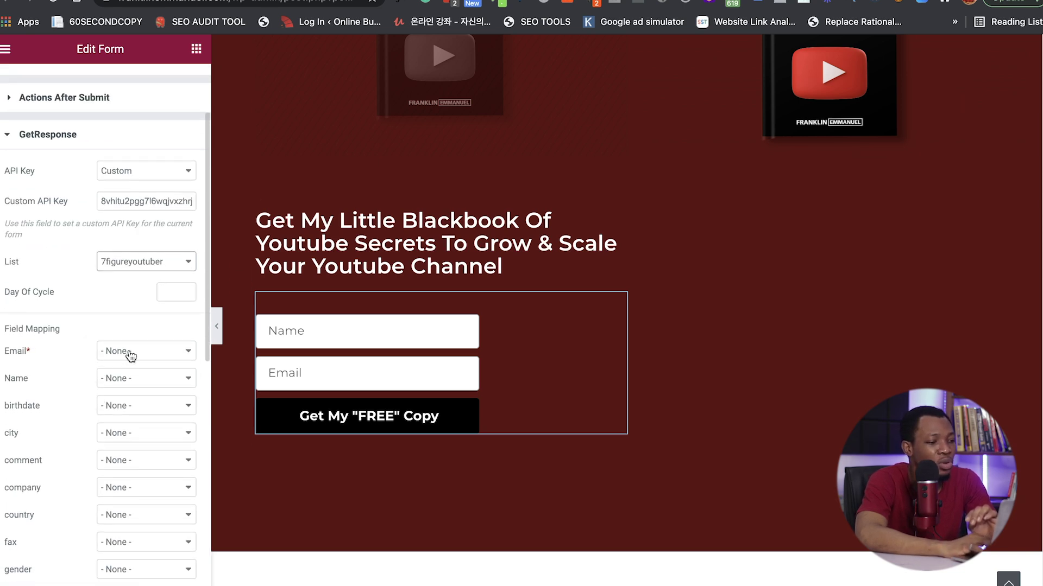
click(130, 356)
click(127, 365)
click(129, 380)
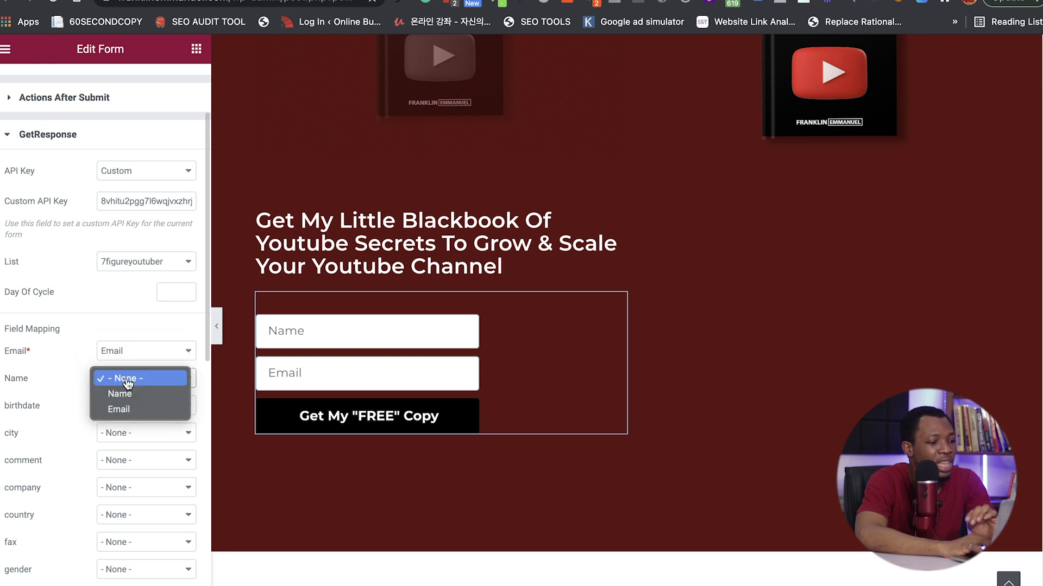
click(127, 394)
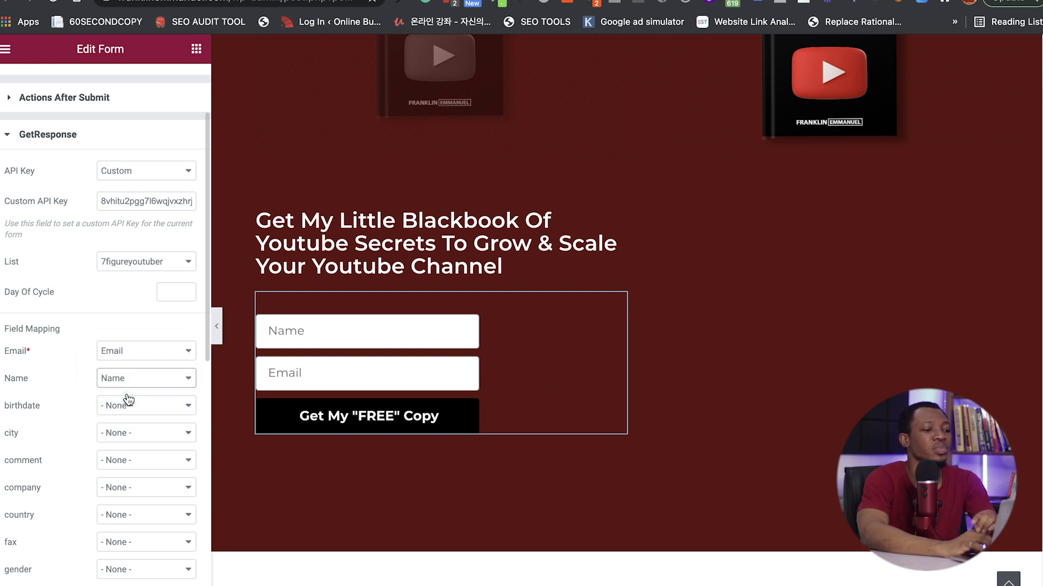
scroll(126, 393, down, 5)
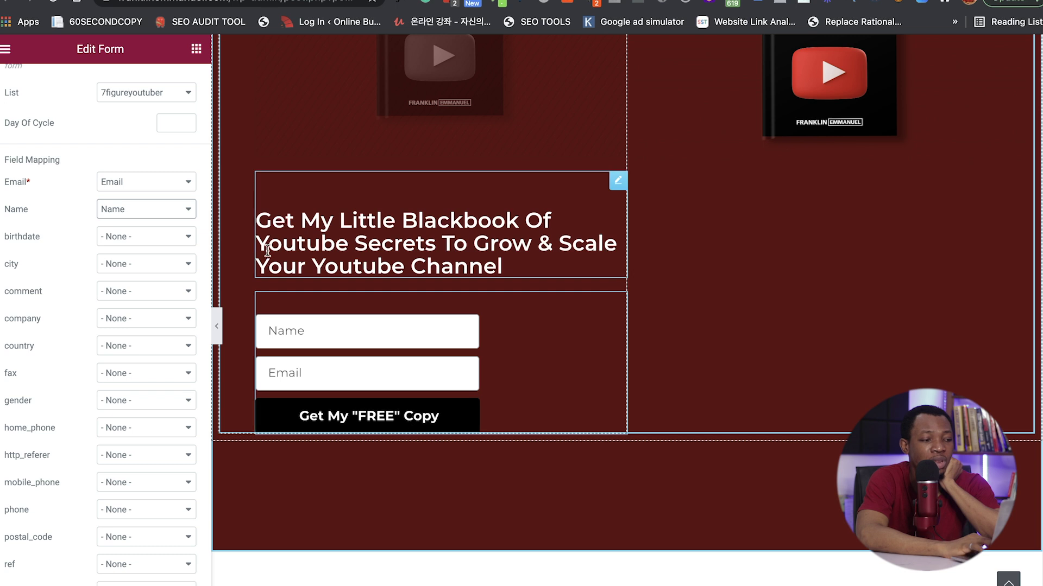
scroll(63, 301, up, 5)
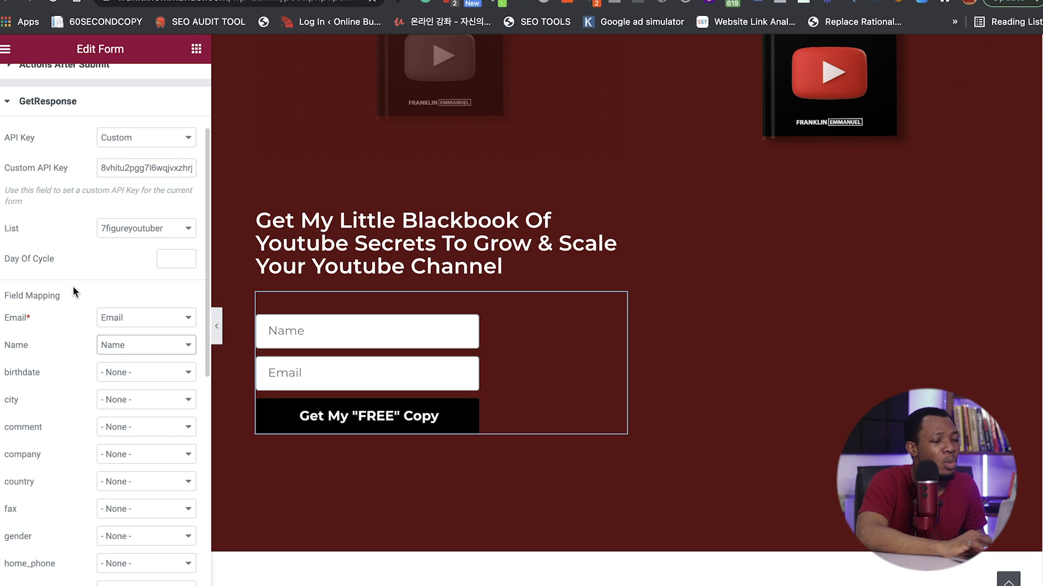
scroll(72, 286, up, 5)
click(69, 238)
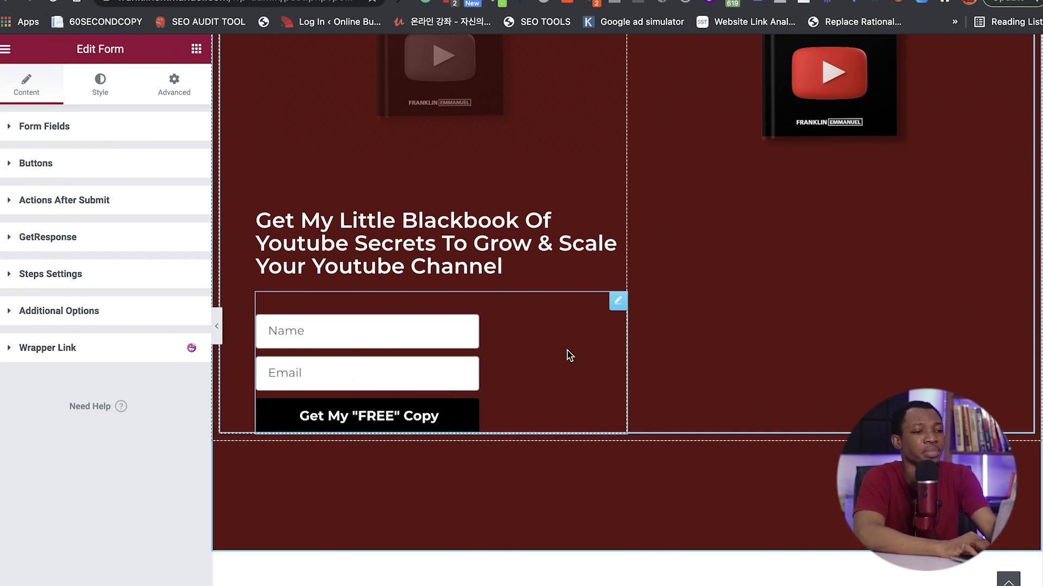
Step: Open paystack.com in a new browser tab
key(ctrl+t)
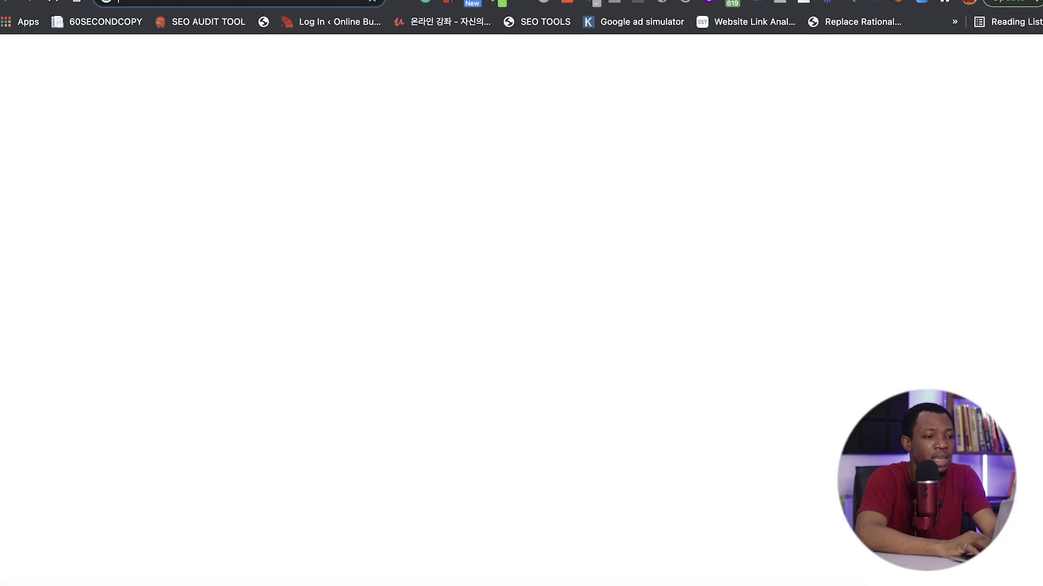
text(pasta)
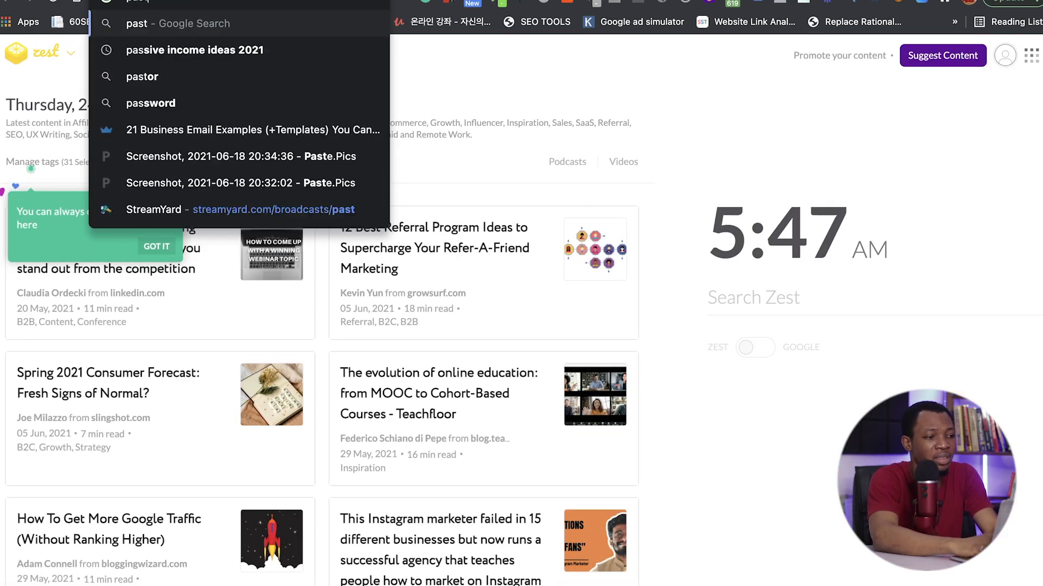
key(BackSpace)
key(BackSpace)
key(BackSpace)
text(yst)
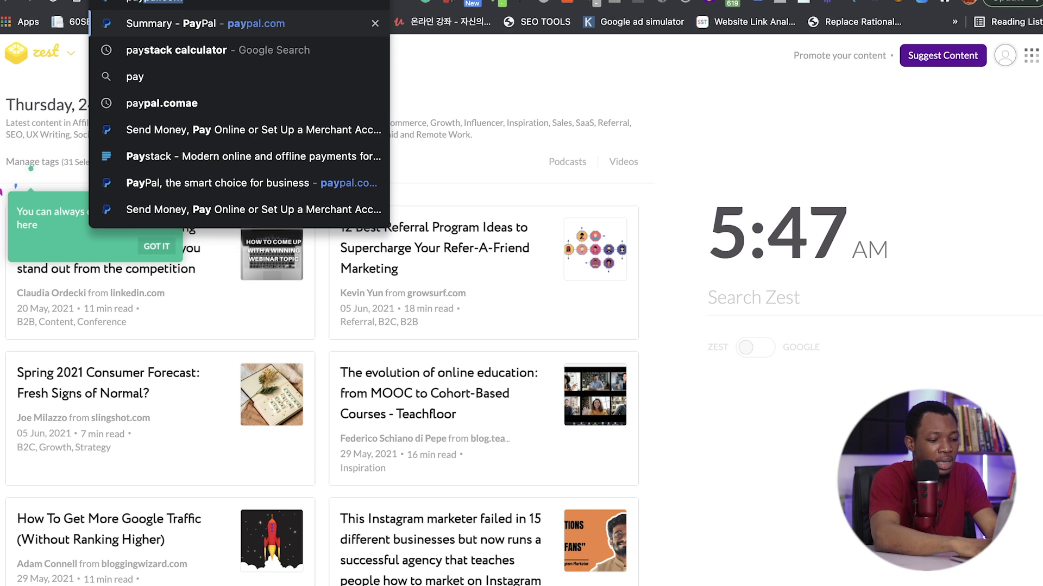
text(ack.com)
key(Return)
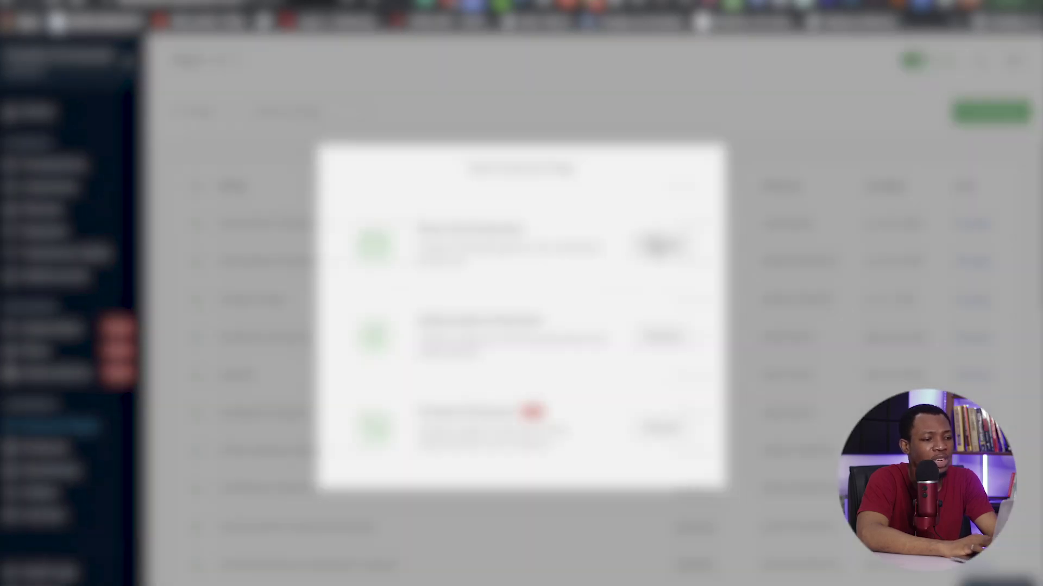
Step: Choose the payment page type and begin filling in the New Payment Page form
click(657, 245)
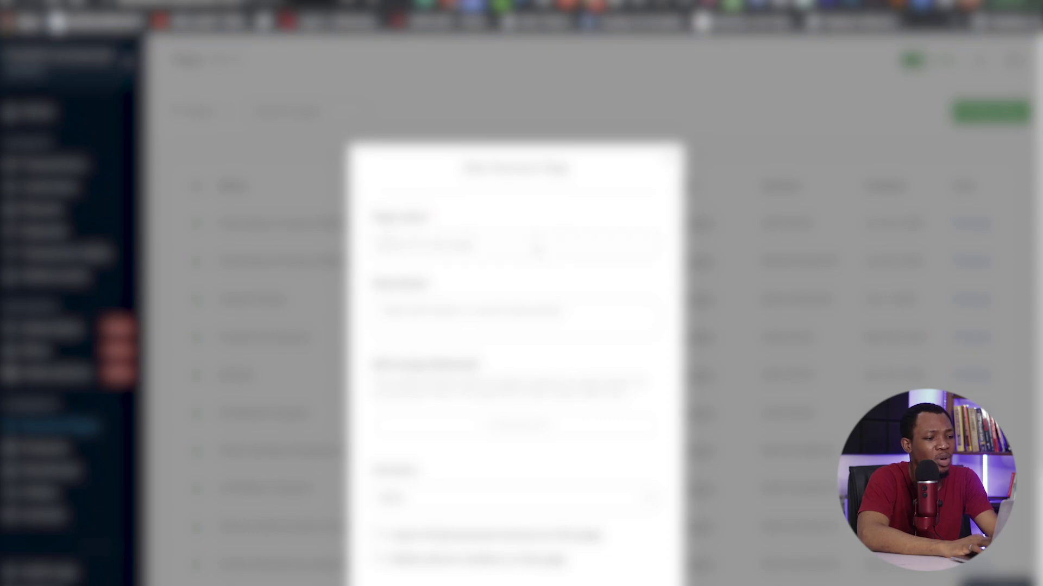
click(537, 247)
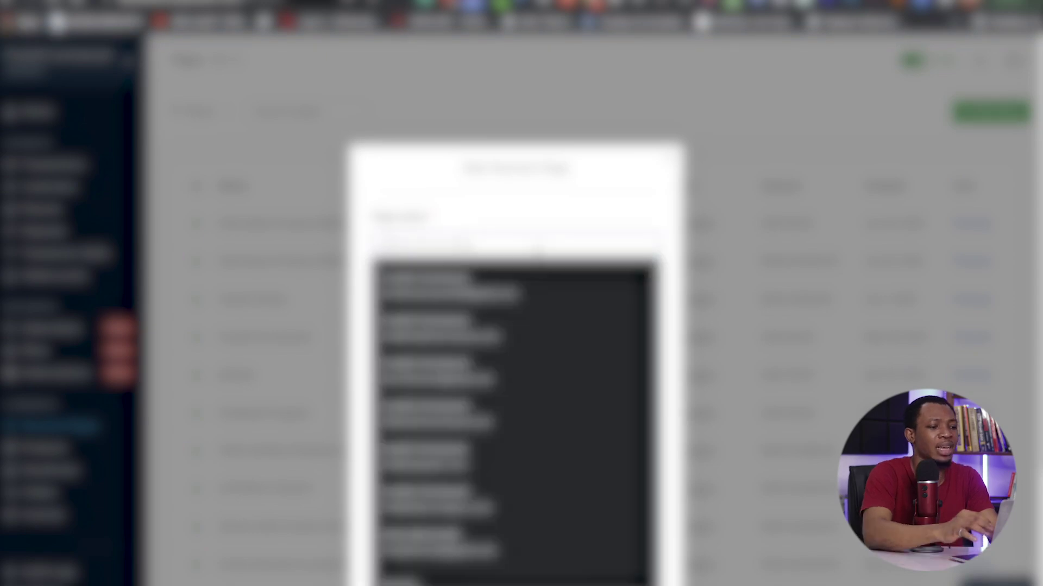
click(538, 224)
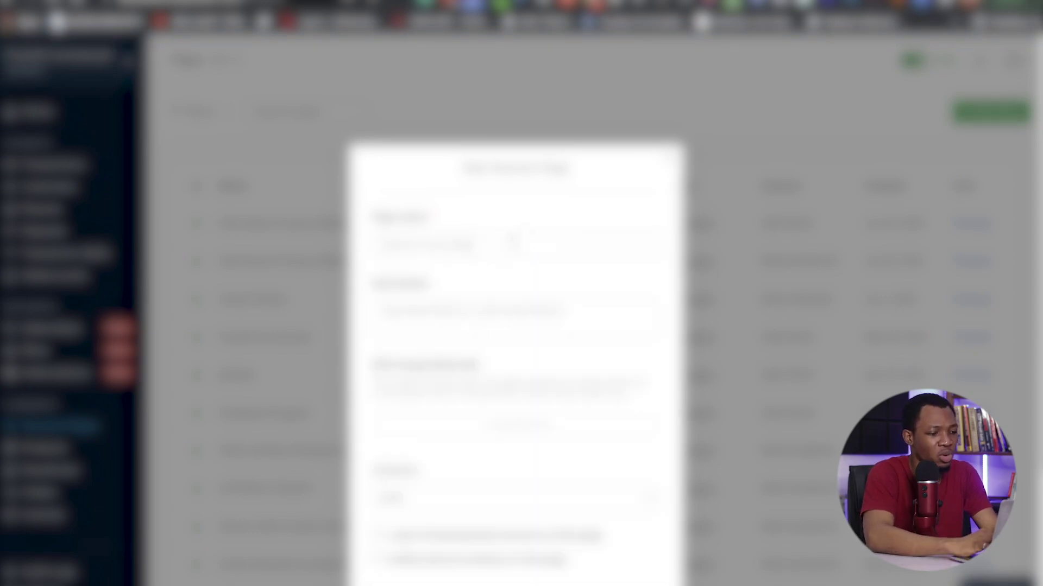
click(510, 241)
key(Escape)
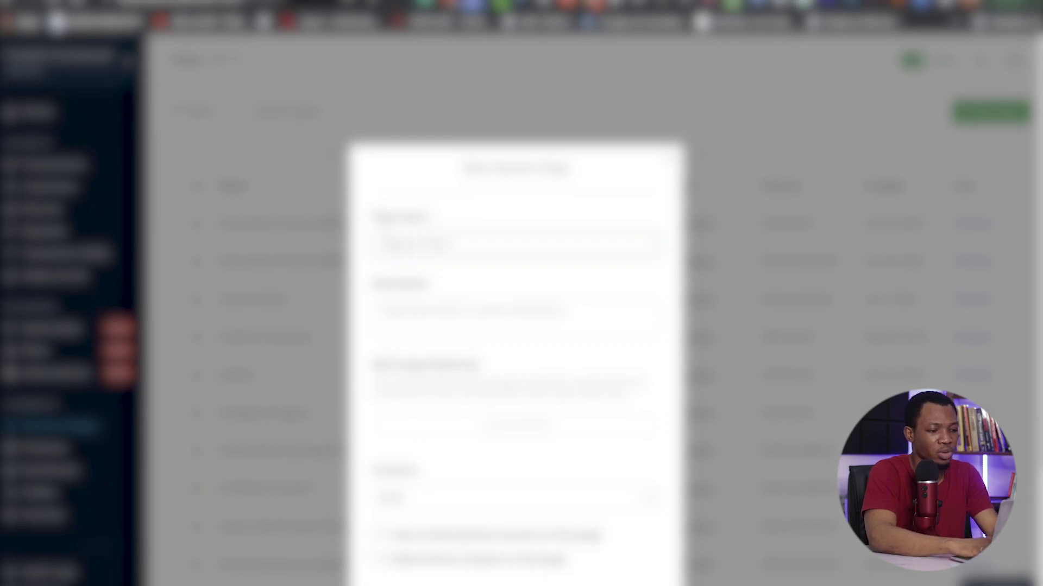
scroll(538, 391, down, 1)
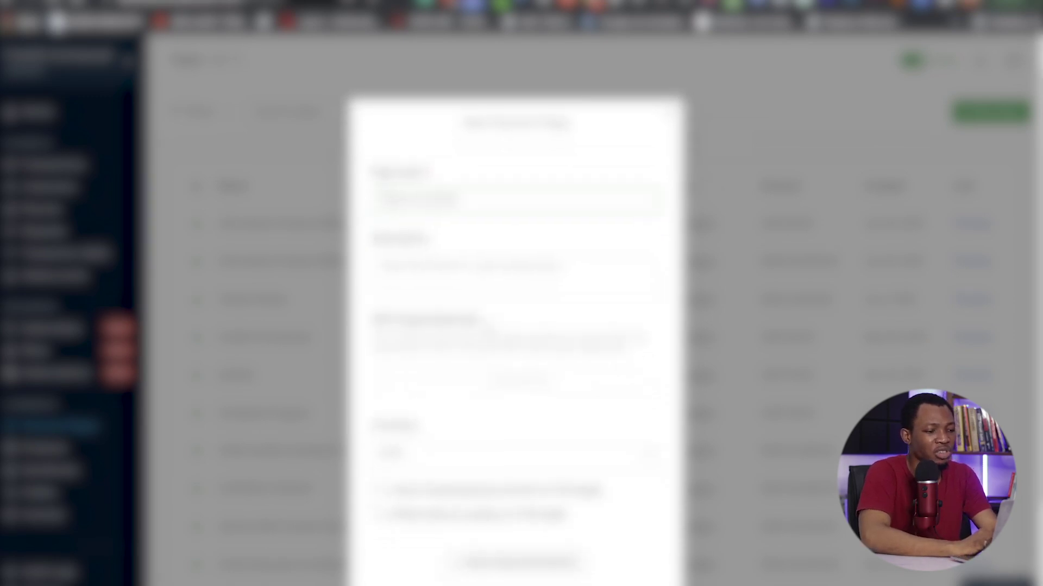
scroll(473, 358, down, 2)
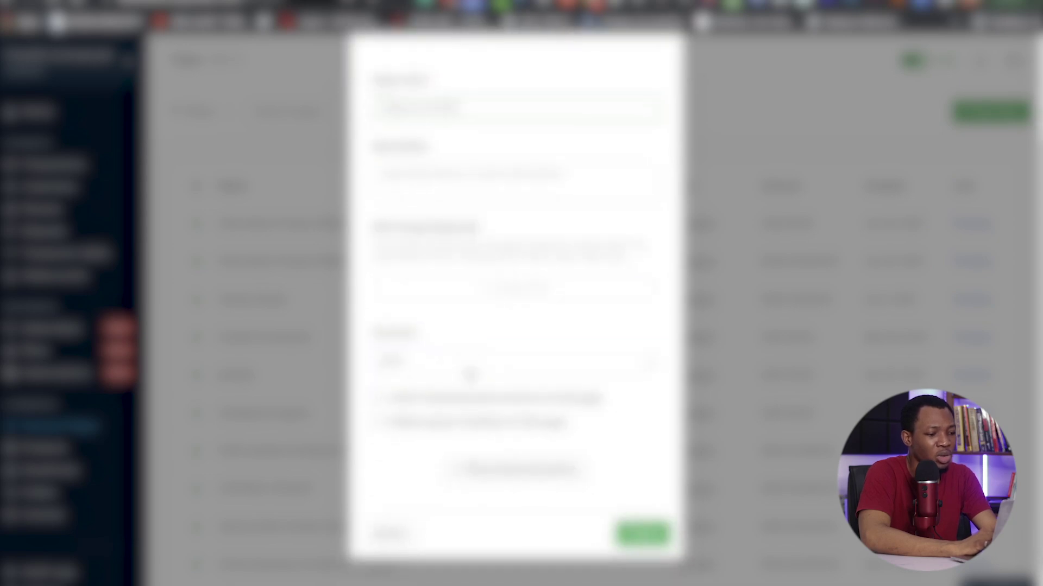
Step: Enable the extra payment page options, entering 10 for the first, and add a field set
click(379, 399)
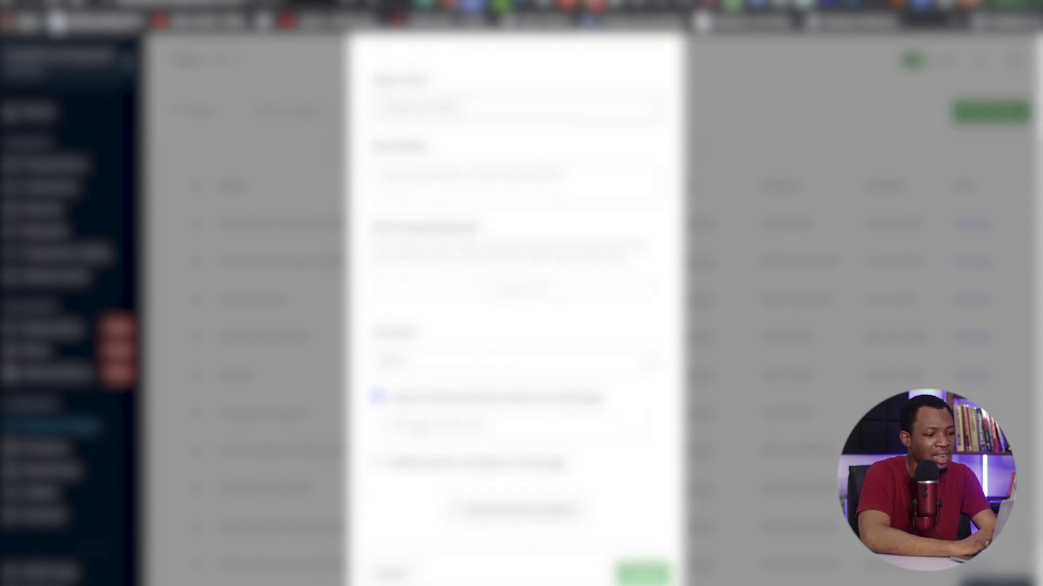
click(515, 427)
text(10)
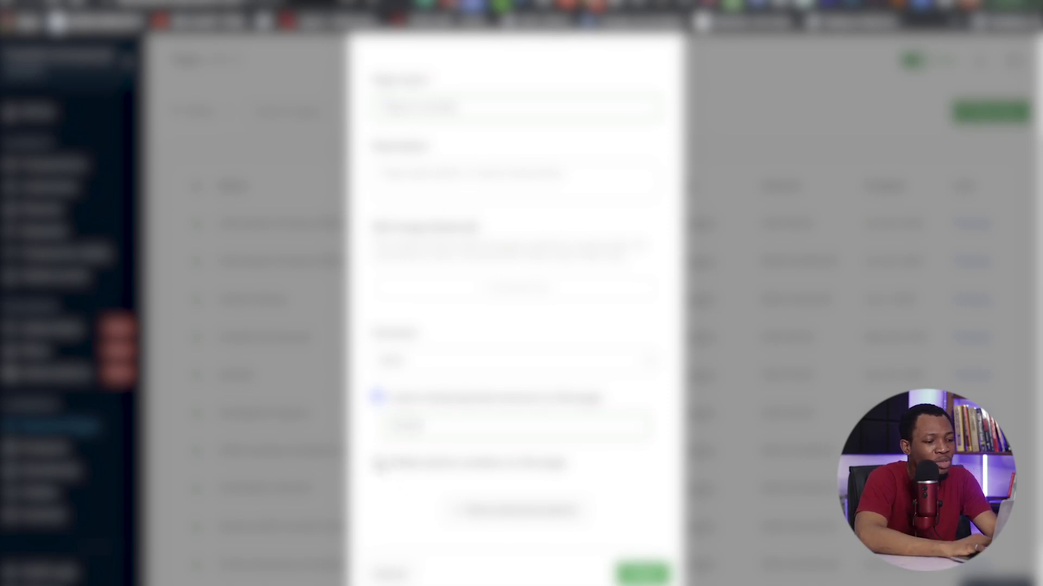
click(487, 514)
scroll(487, 516, down, 3)
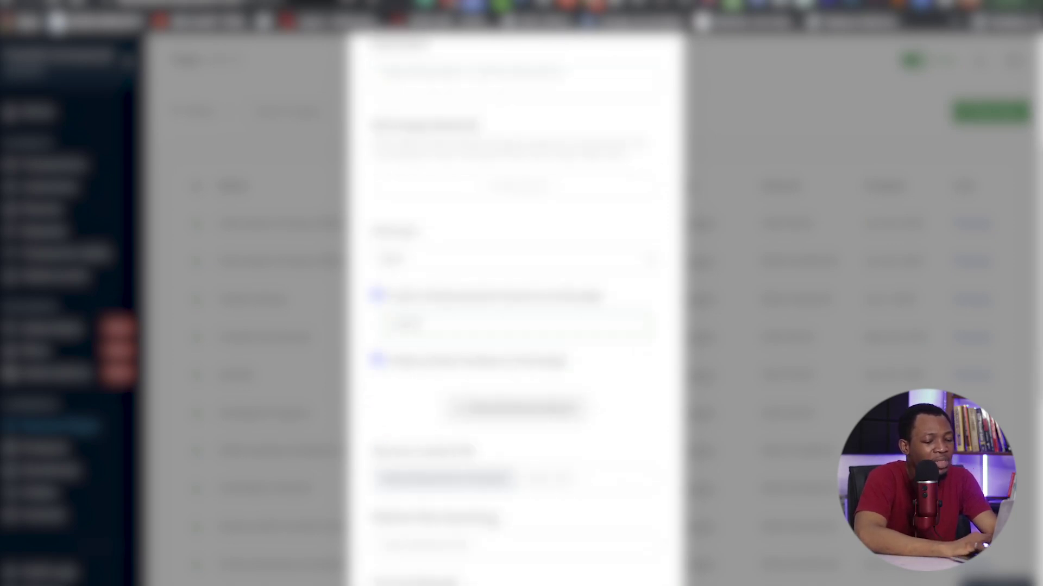
scroll(515, 304, down, 1)
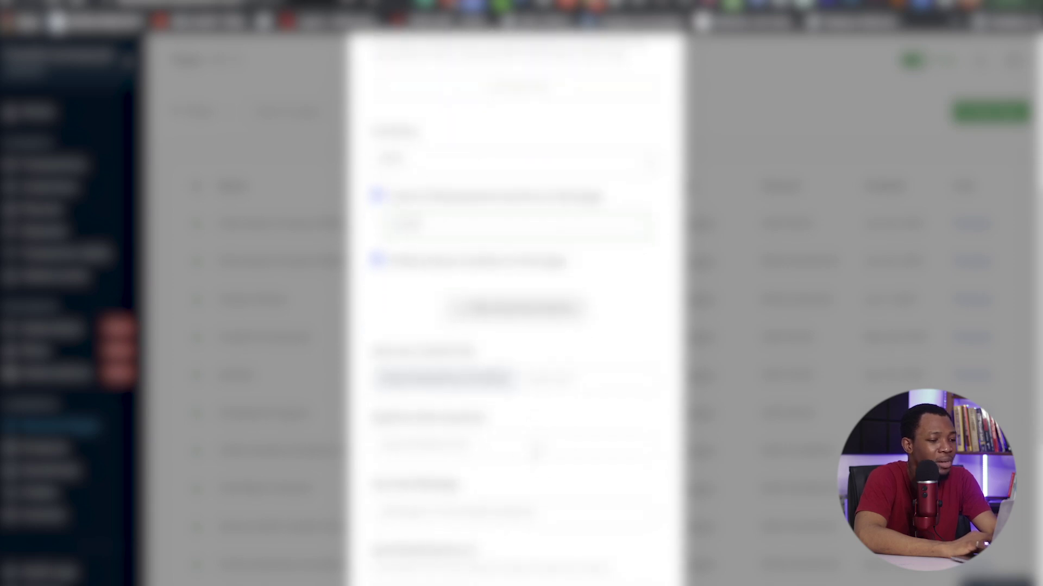
scroll(471, 367, down, 5)
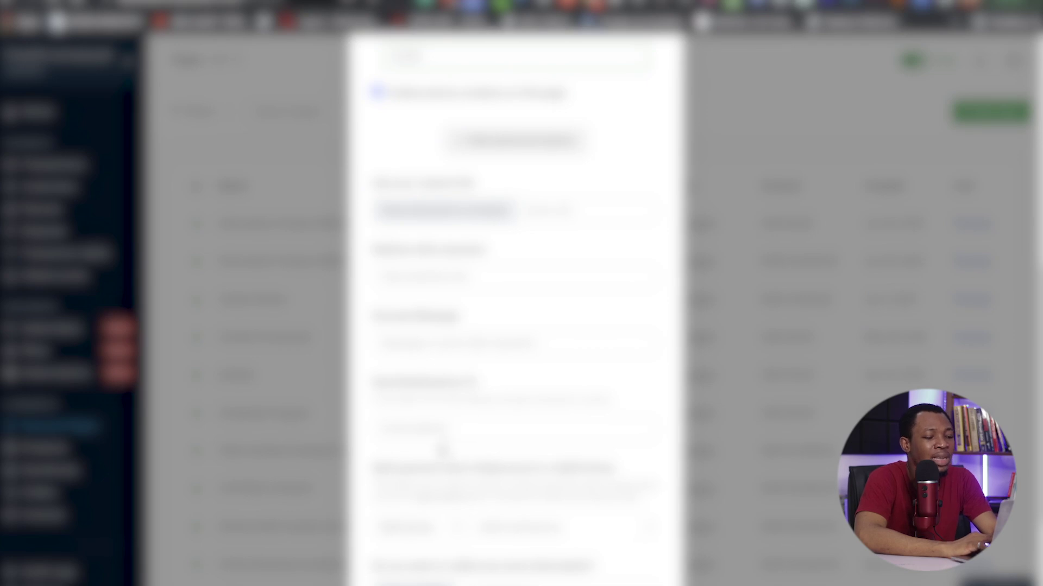
scroll(464, 425, down, 4)
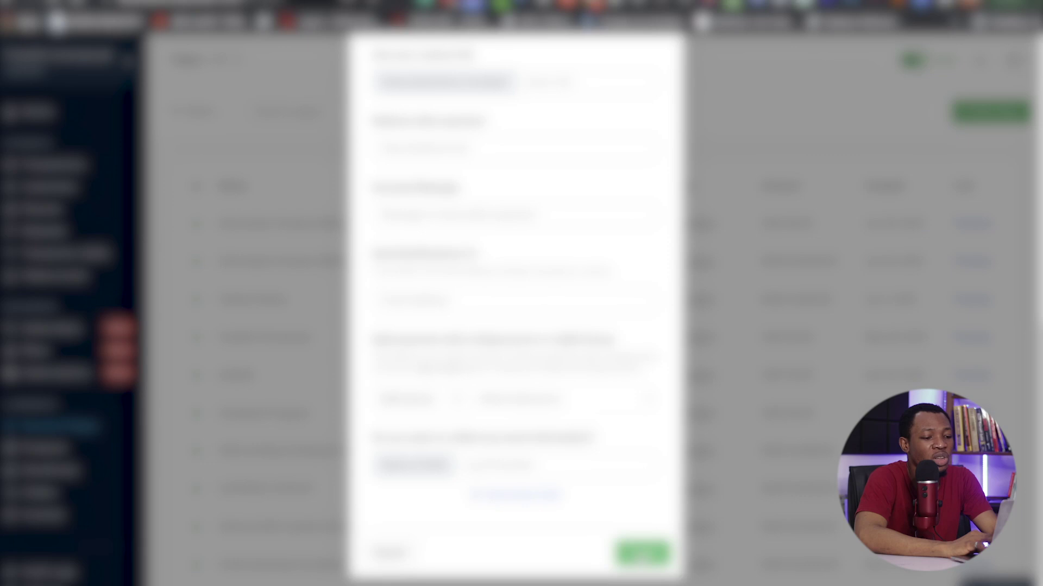
Step: Create the '7figure youtube' payment page and copy its link
click(642, 554)
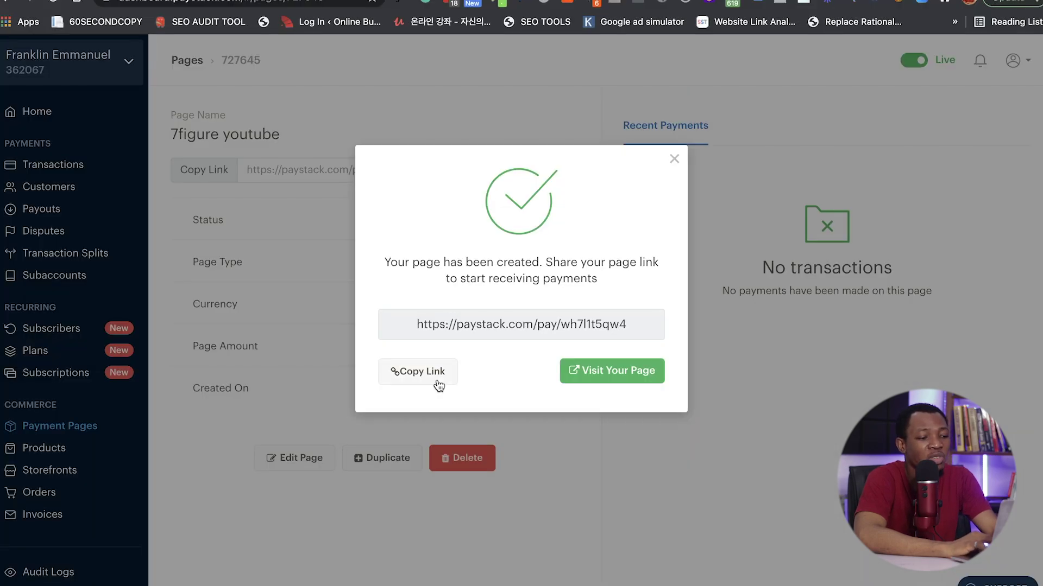
click(431, 378)
click(431, 378)
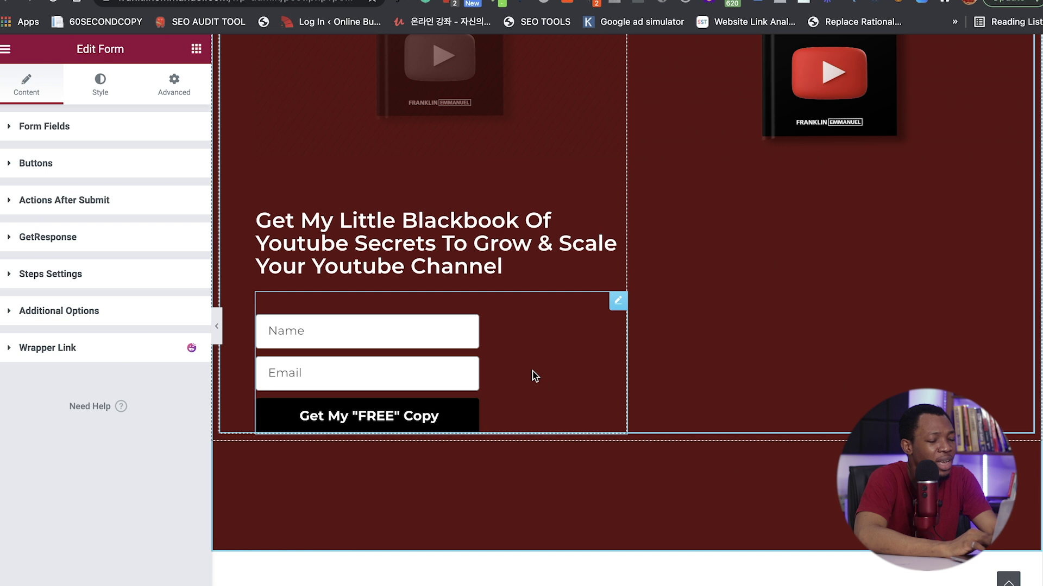
click(37, 207)
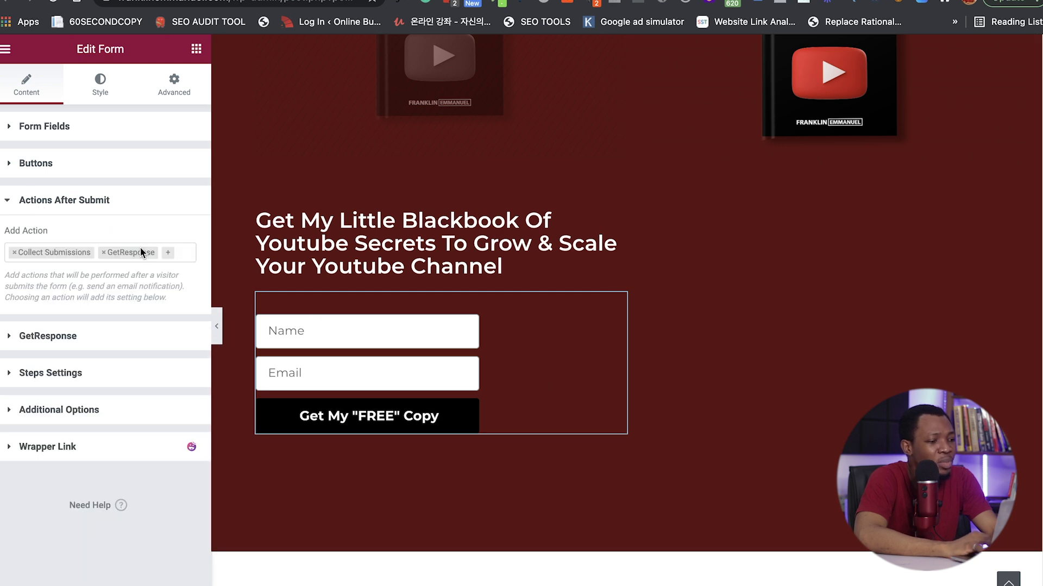
click(171, 261)
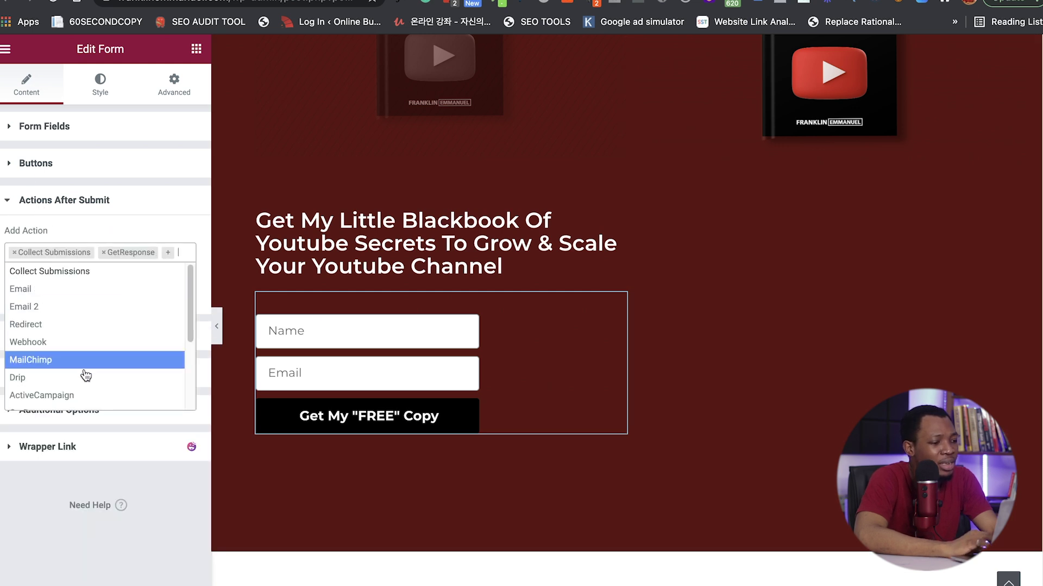
click(83, 327)
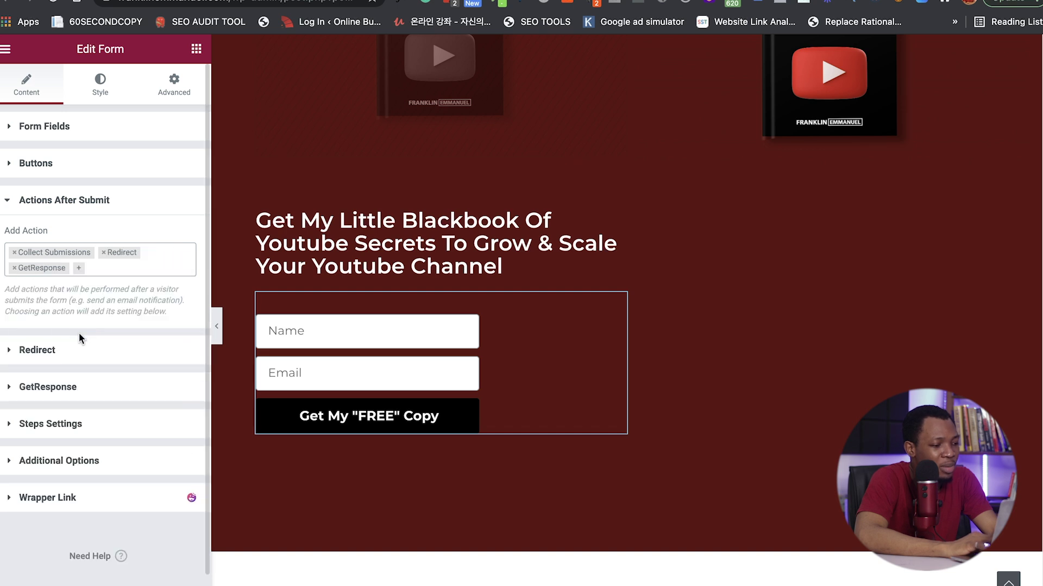
click(63, 350)
click(70, 290)
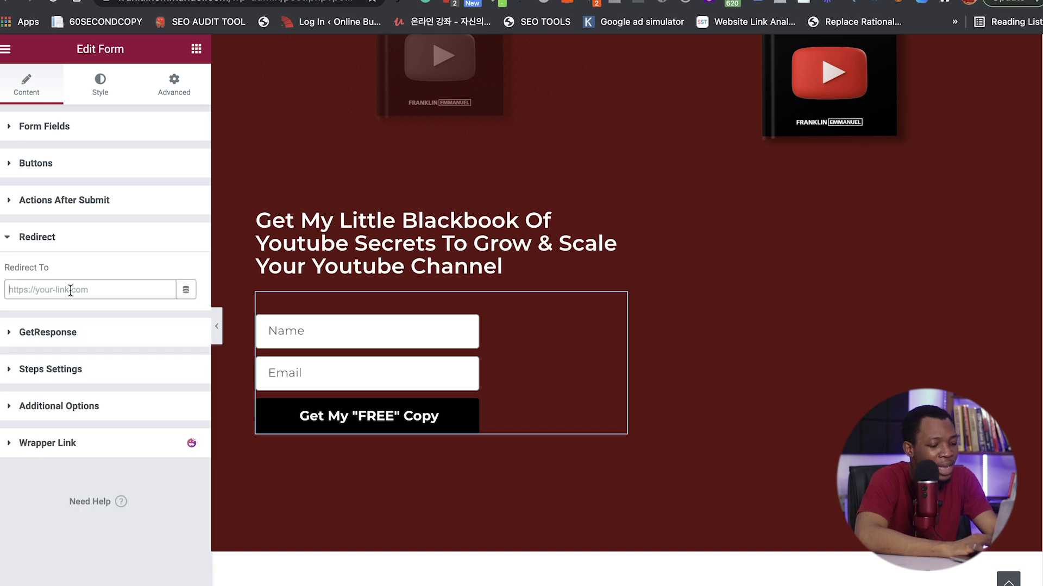
key(super+v)
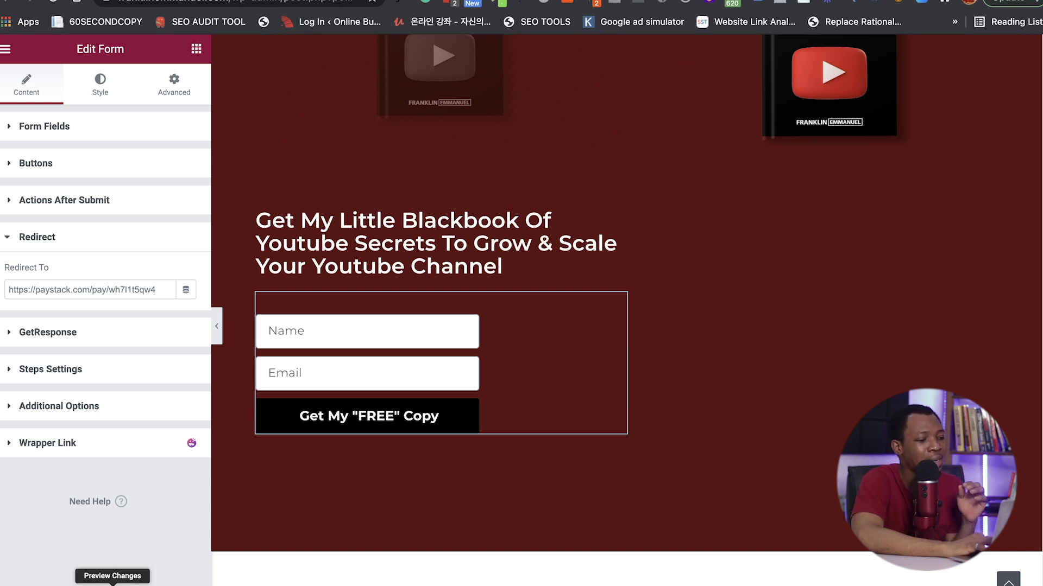
click(112, 579)
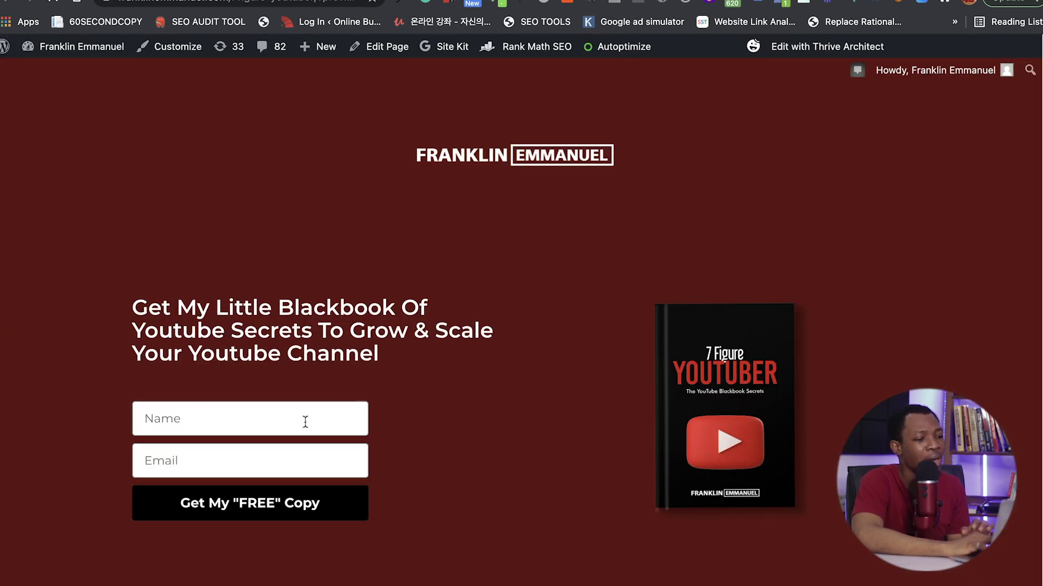
Step: Enter a test name and email address in the opt-in form and submit the signup
click(272, 421)
text(fran)
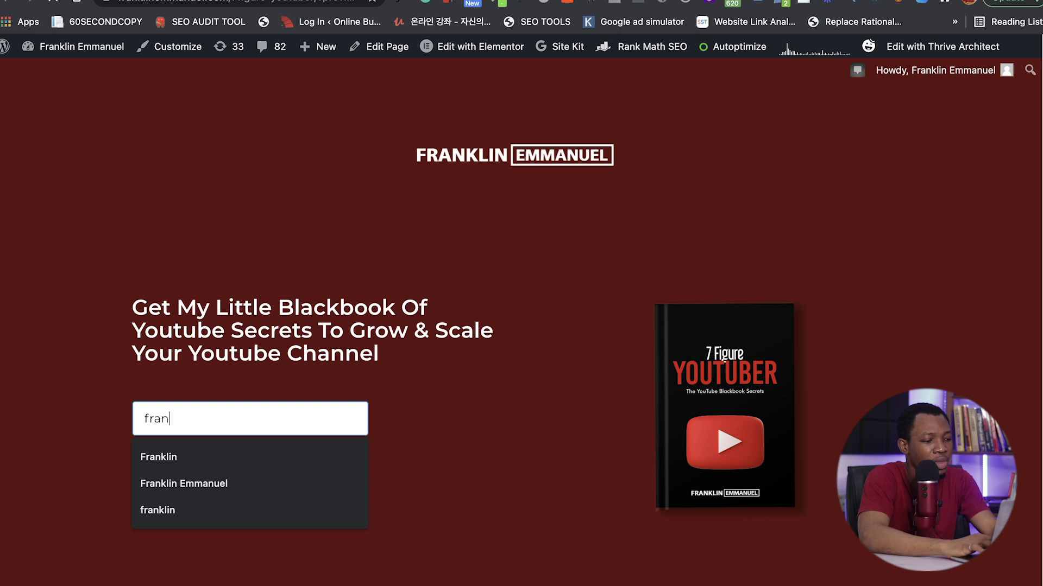
text(k)
key(Tab)
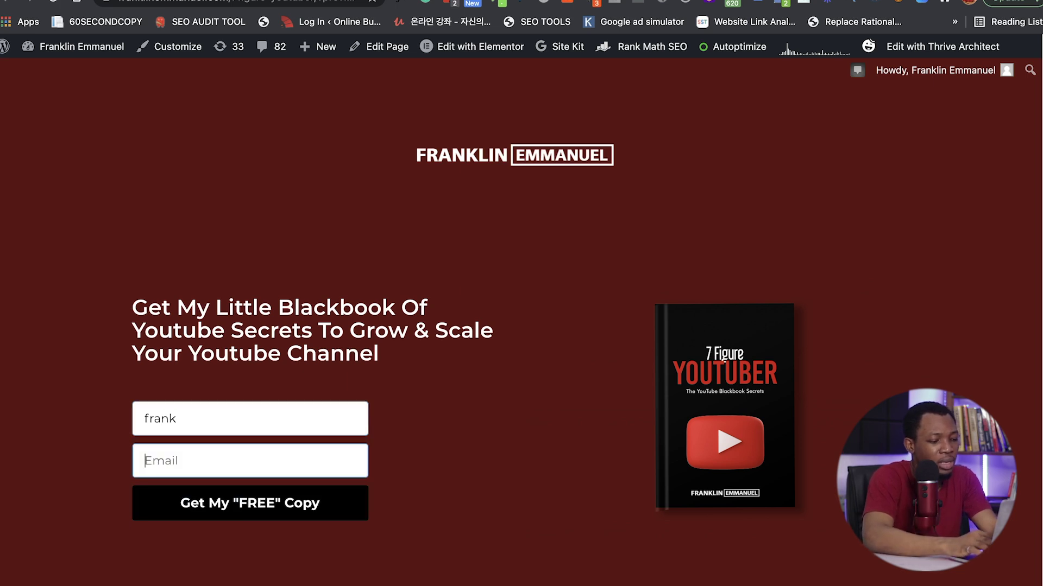
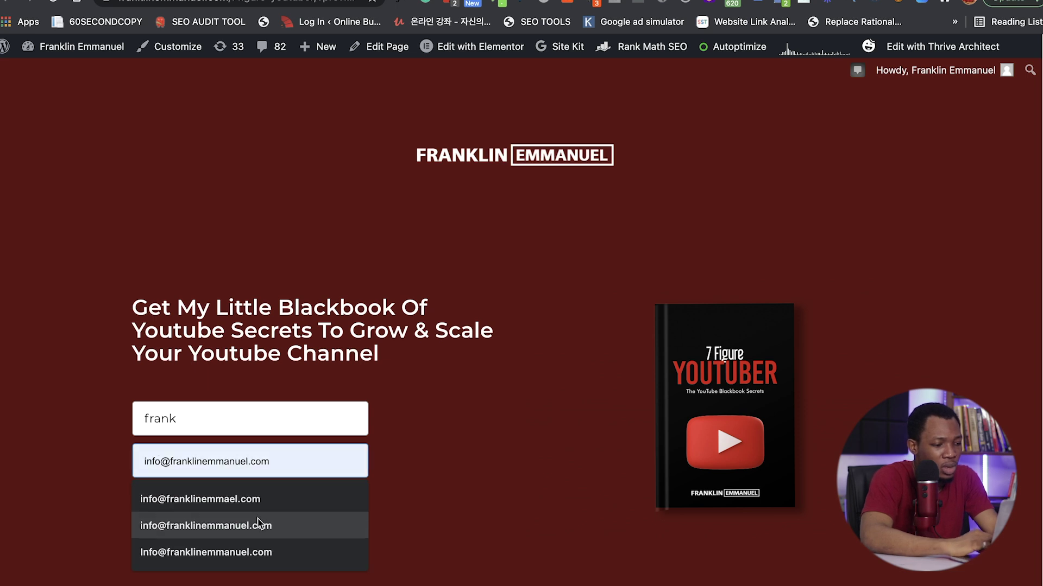
click(259, 524)
click(257, 508)
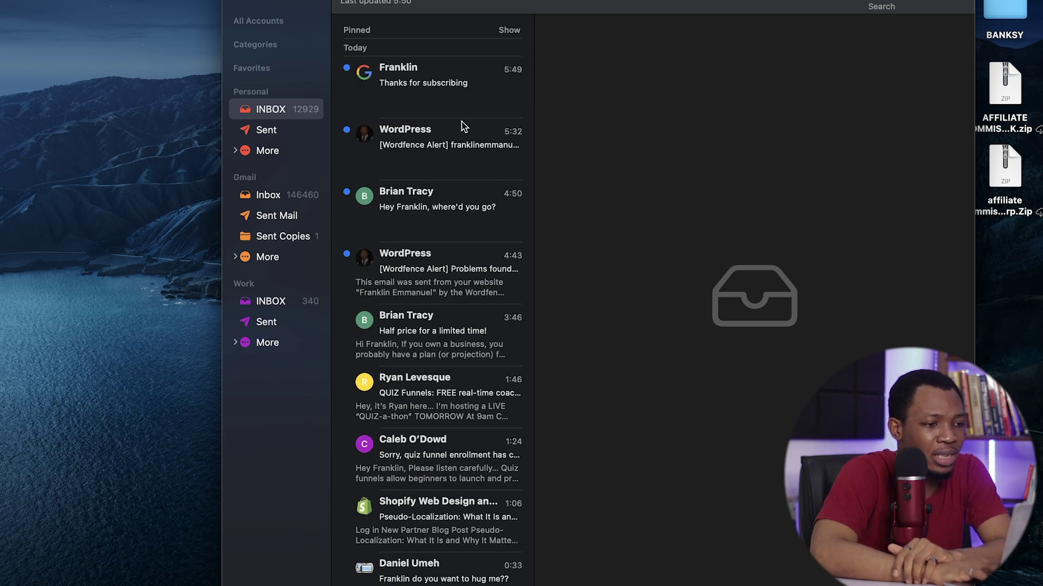
Step: Open the 'Thanks for subscribing' confirmation email from the test signup
click(450, 91)
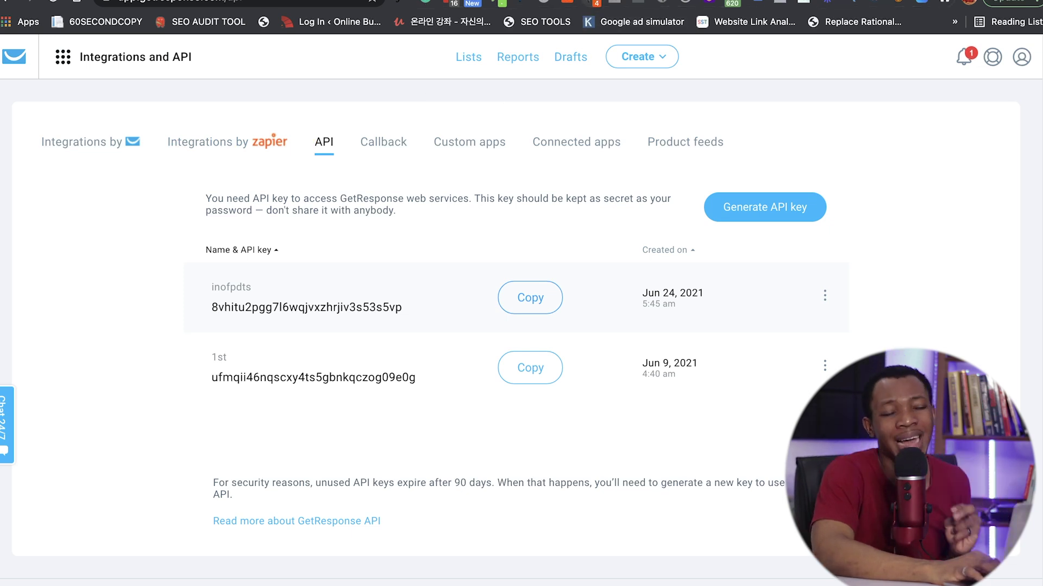
Step: Advance the presentation to the 'Step 5. Driving Traffic to Your Sales Page' slide
click(624, 2)
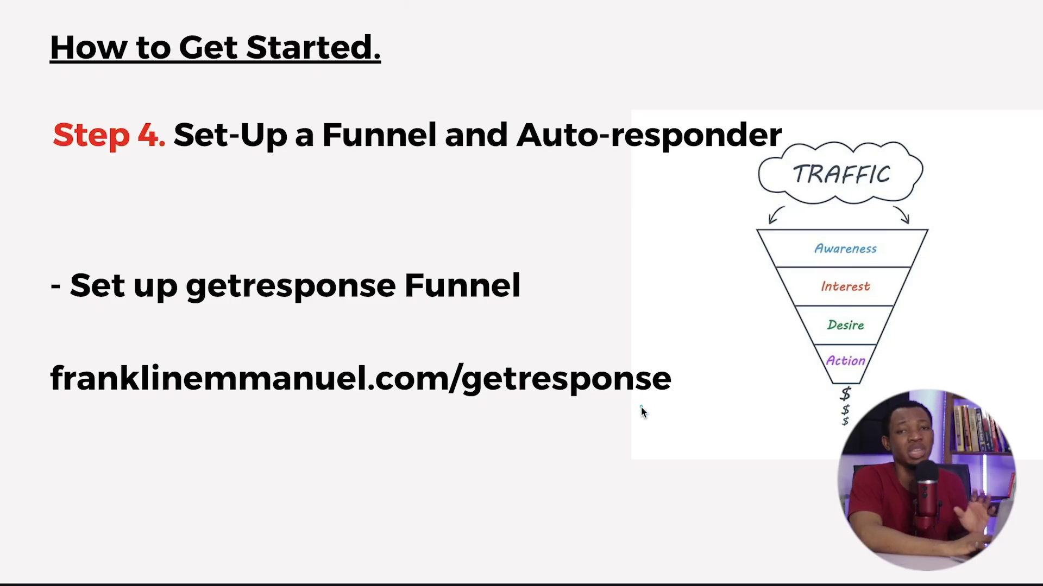
key(Right)
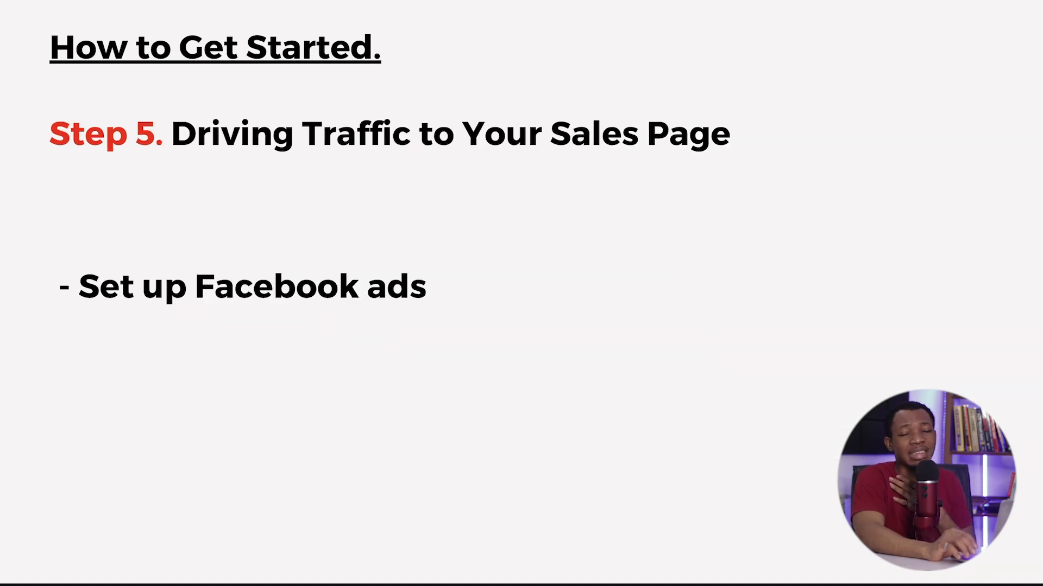
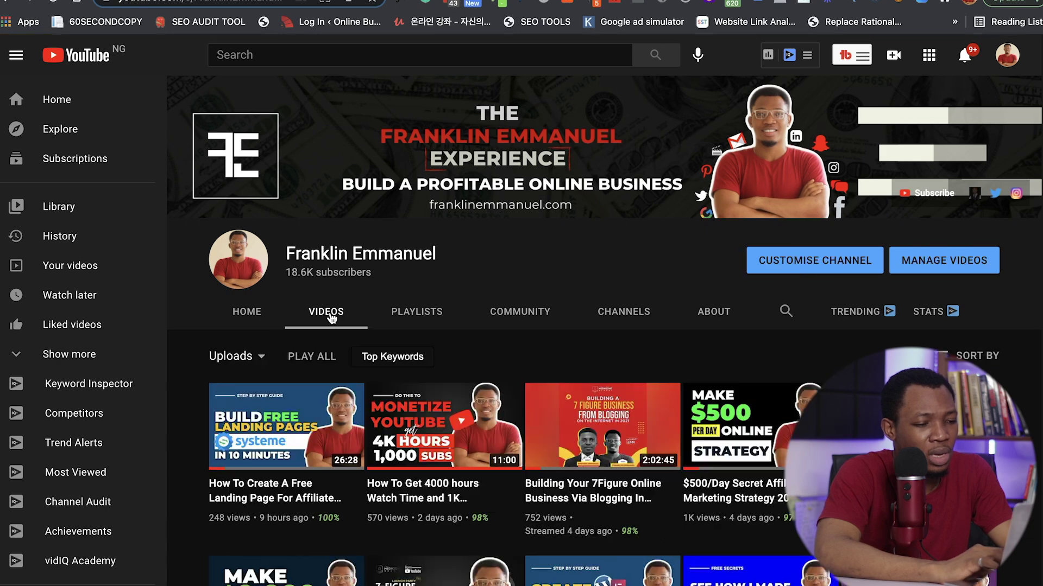
Step: Open the Facebook Ads Tutorial 2021 video on YouTube and skip the pre-roll ad
scroll(331, 317, down, 4)
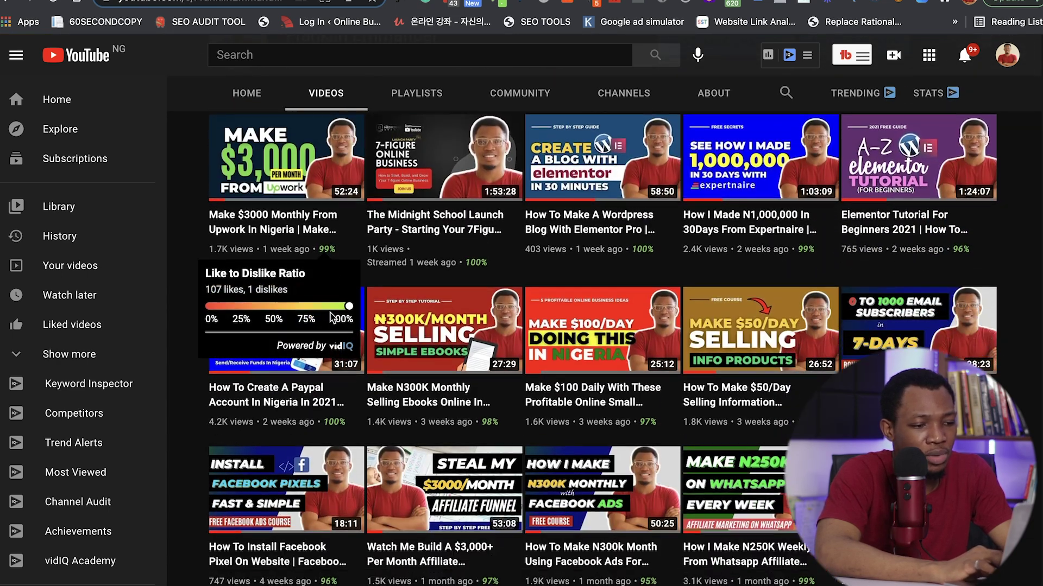
scroll(331, 313, down, 3)
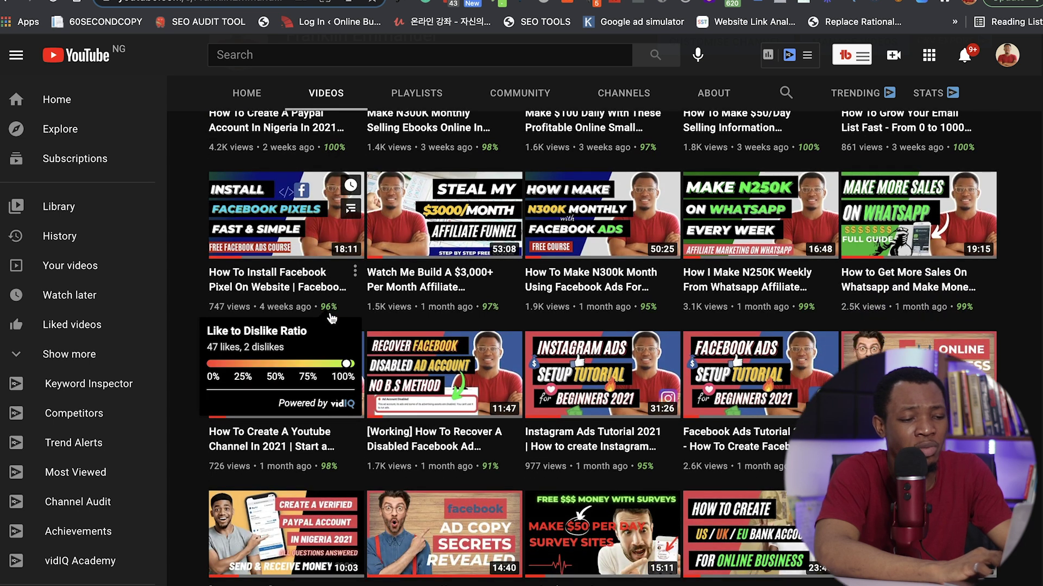
mouse_move(806, 307)
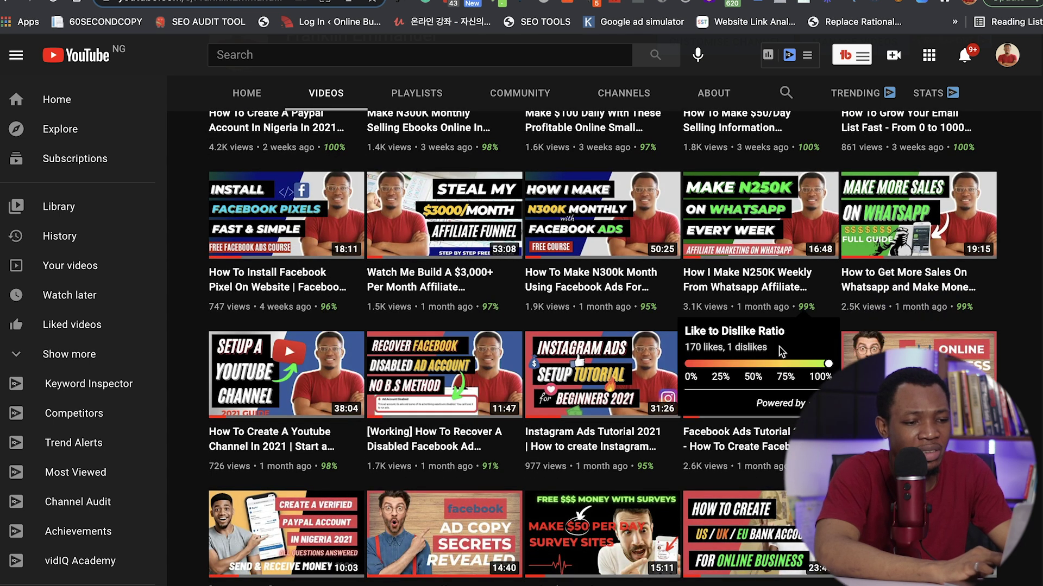
mouse_move(742, 439)
click(747, 361)
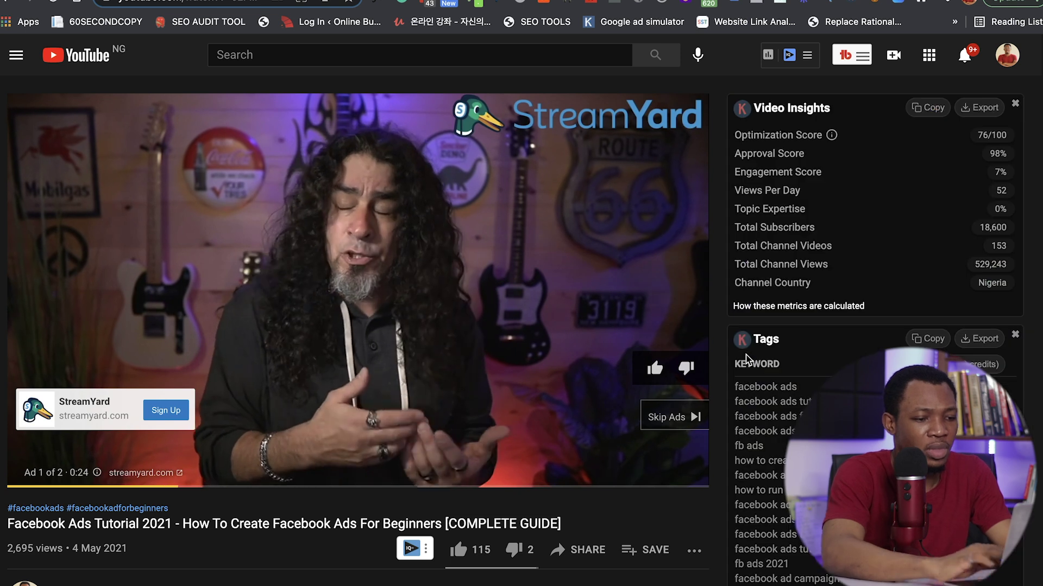
click(673, 418)
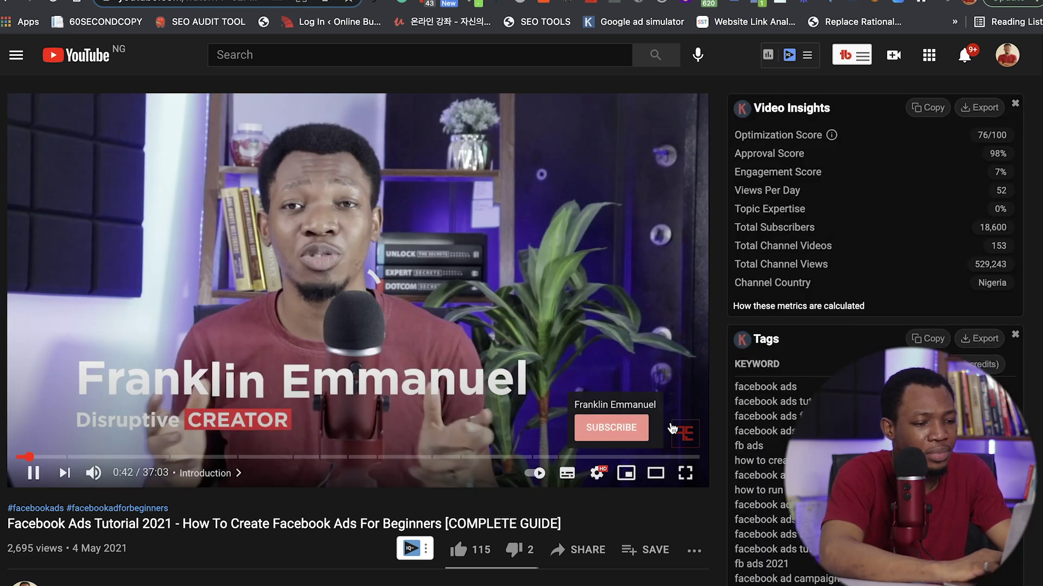
Step: Pause the tutorial video and switch to the Facebook Business Suite tab
scroll(327, 267, down, 1)
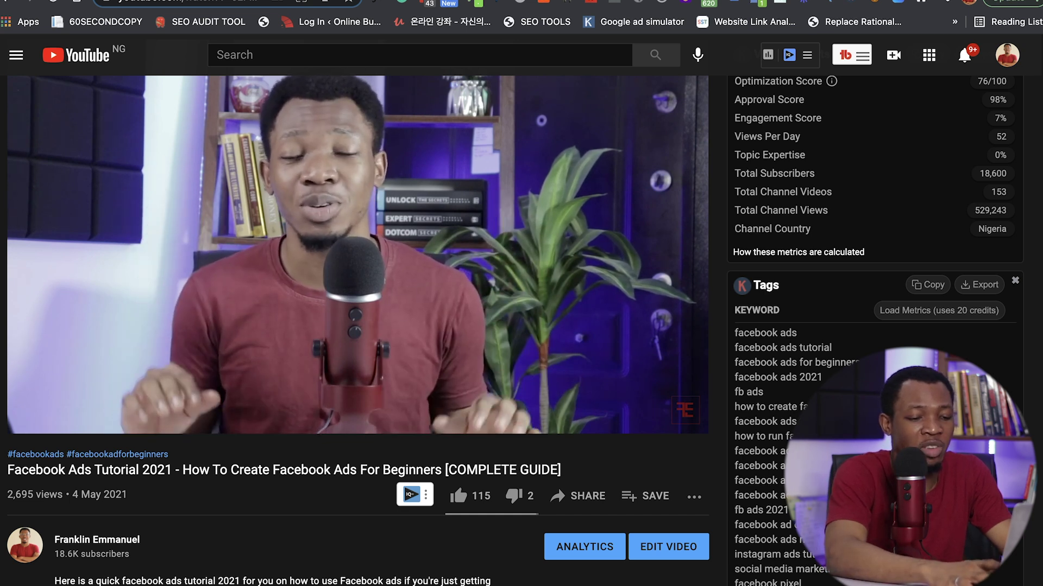
key(Up)
click(217, 368)
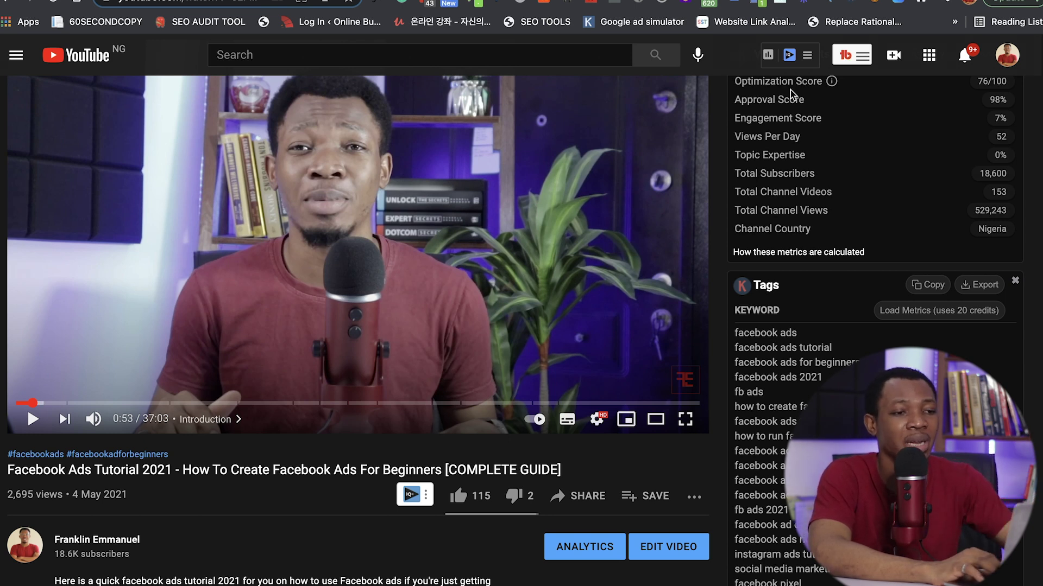
click(543, 1)
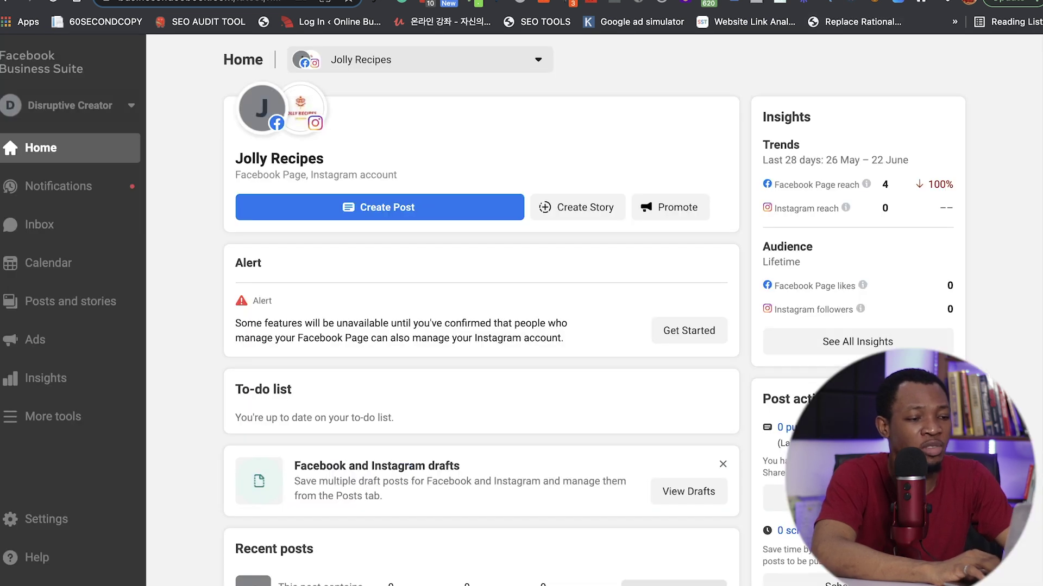
Step: Go to Ads Manager from More tools and start a new campaign with the Traffic objective
click(68, 433)
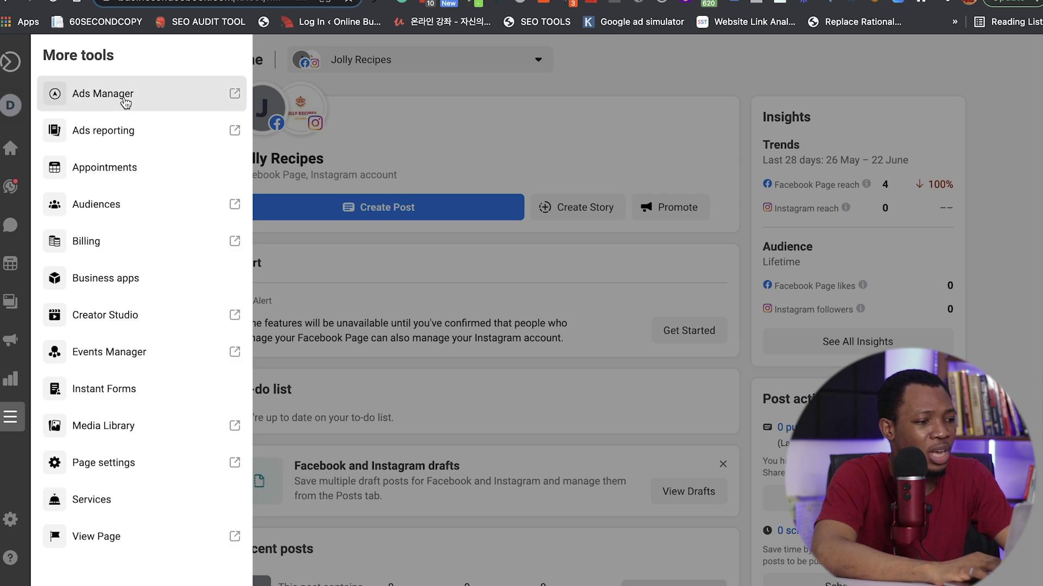
click(125, 103)
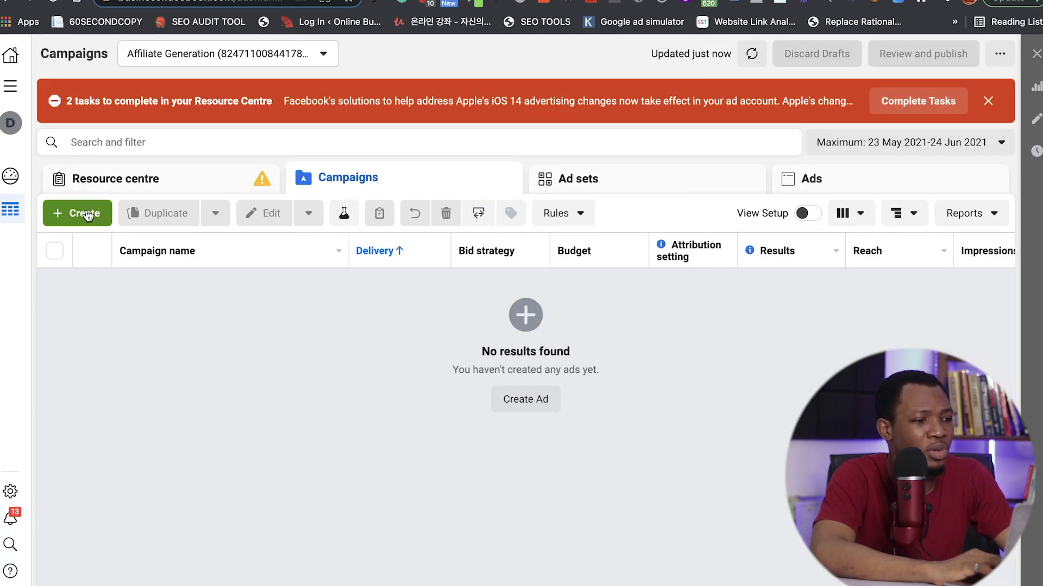
click(85, 213)
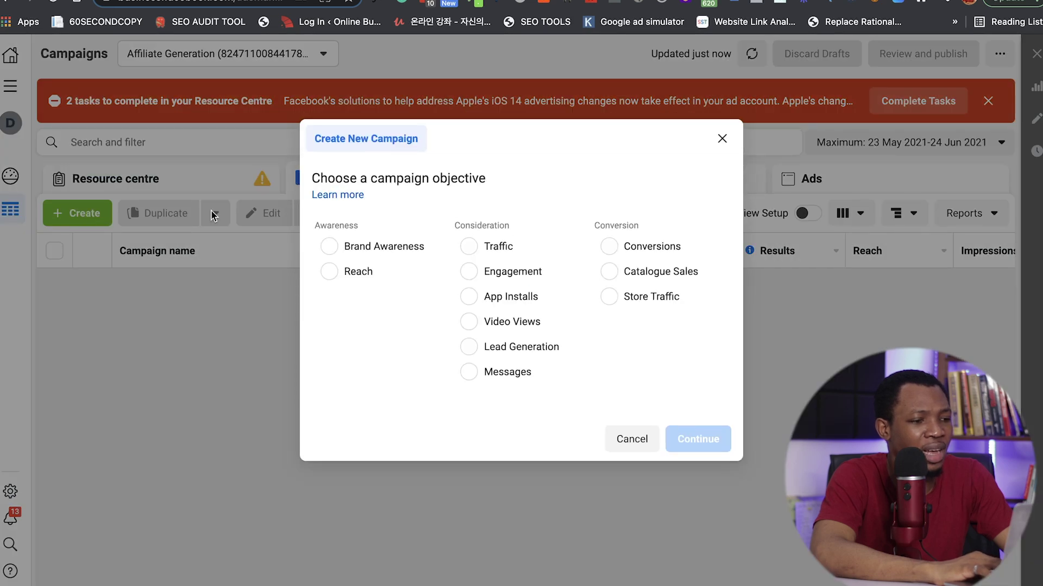
click(469, 247)
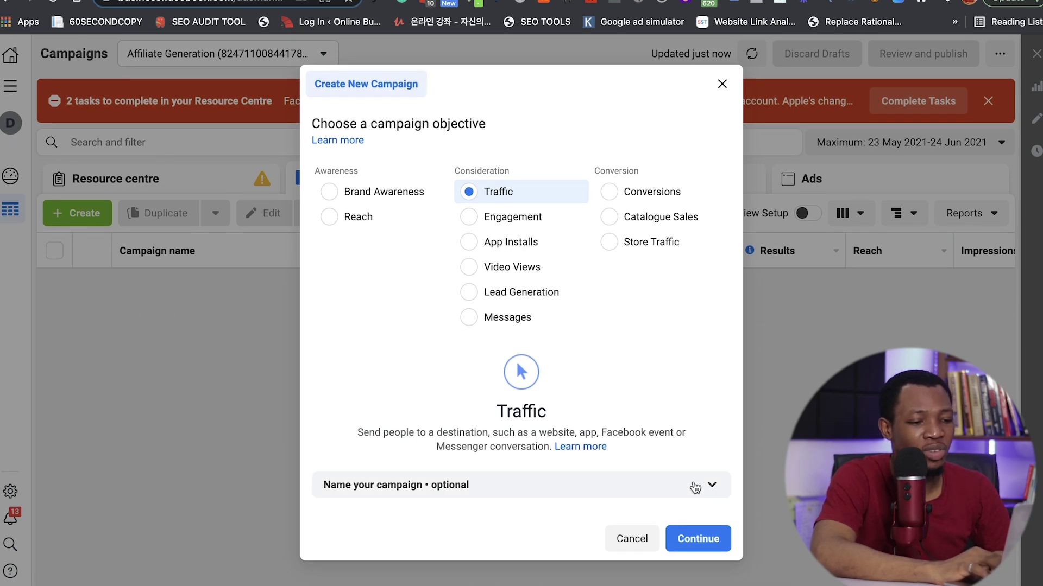
Step: Name the campaign, ad set and ad all 'ad youtuber', then continue
click(697, 487)
scroll(597, 412, down, 3)
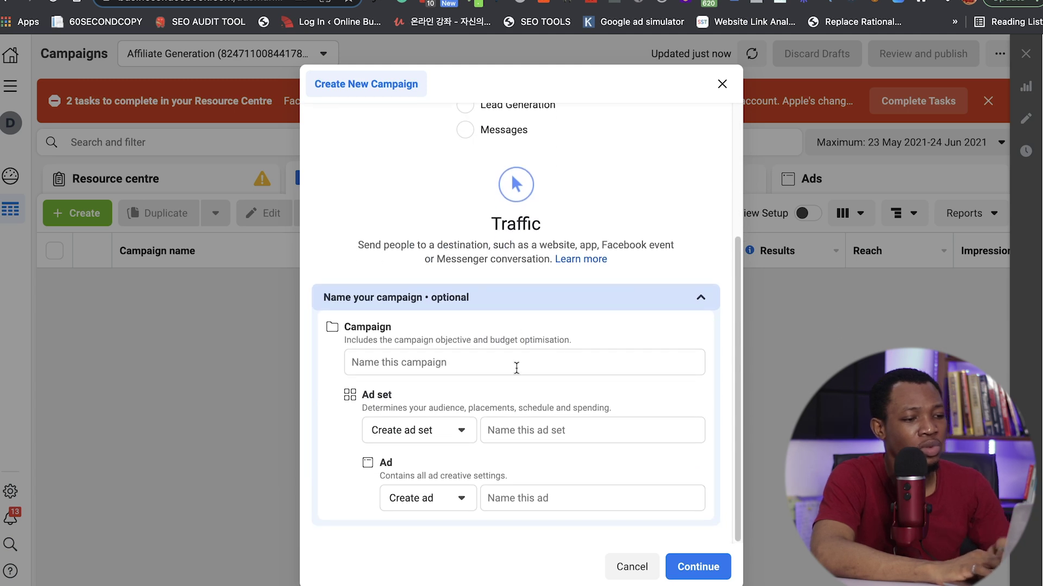
click(516, 365)
text(ad)
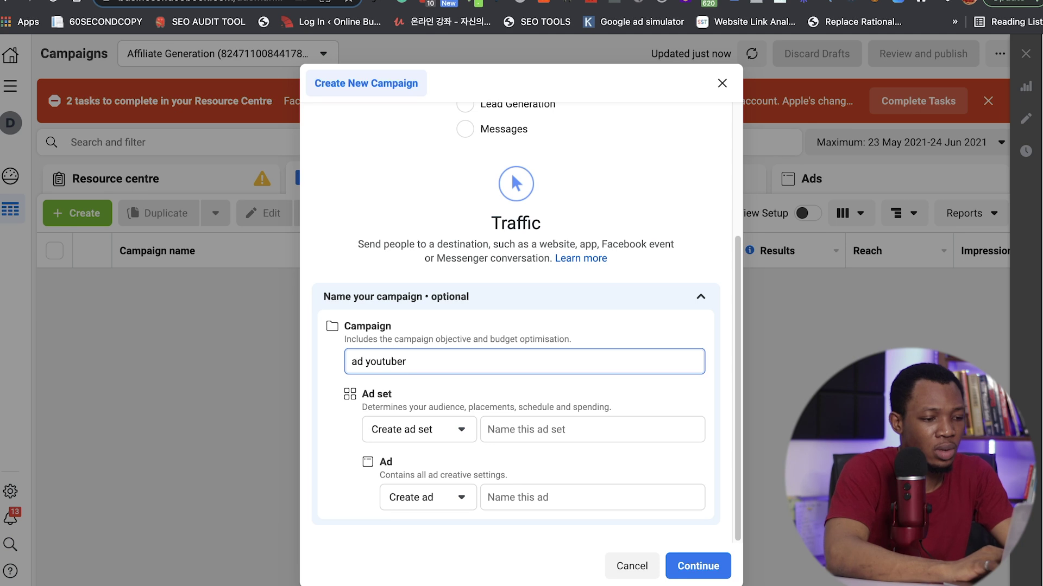
text( youtuber)
key(super+a)
key(super+c)
click(574, 429)
key(super+v)
click(530, 496)
key(super+v)
click(686, 566)
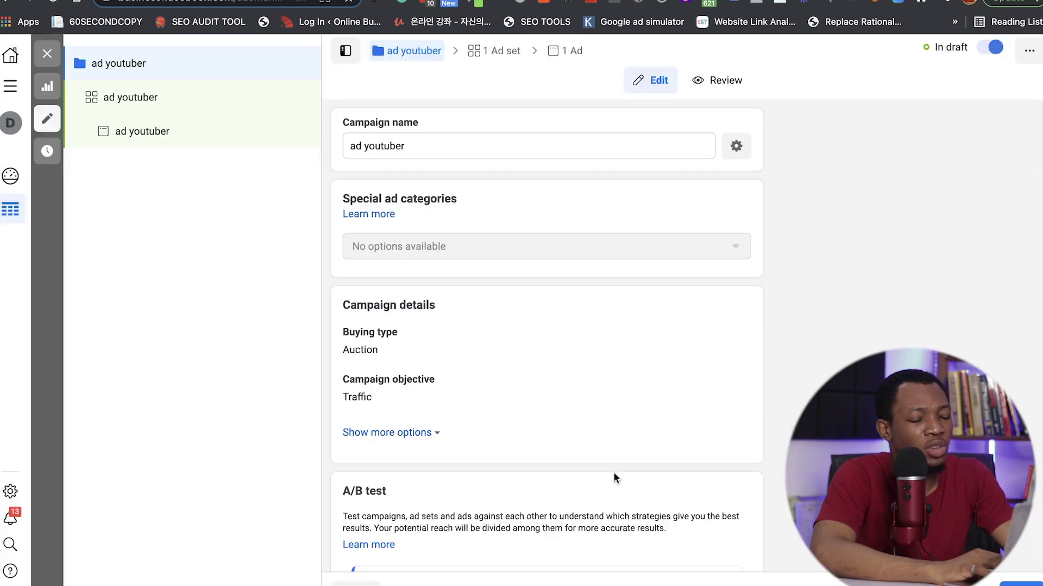
Step: Change the ad set's daily budget from 20.00 to 10
scroll(427, 238, down, 7)
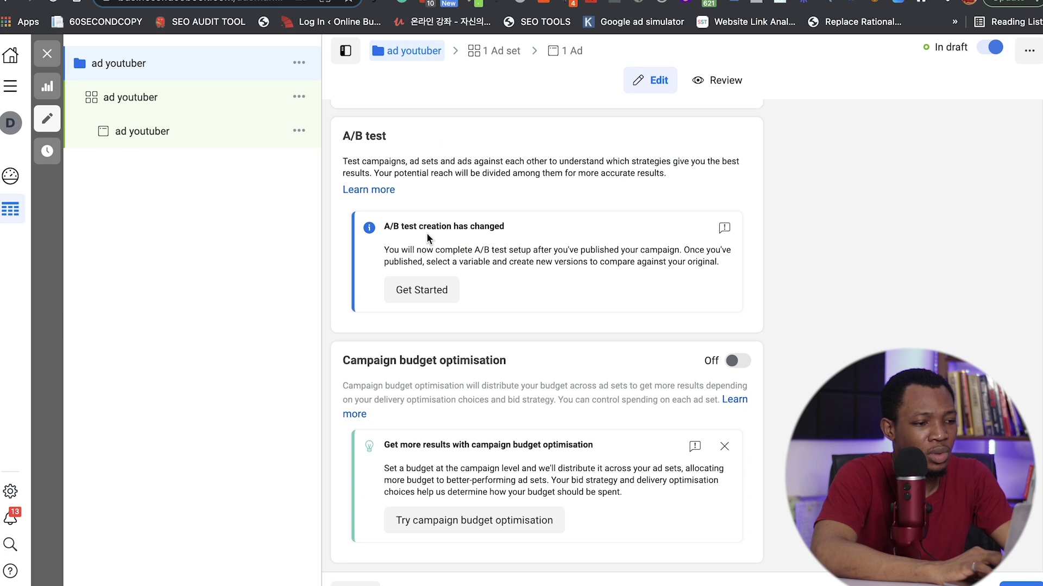
scroll(427, 237, up, 6)
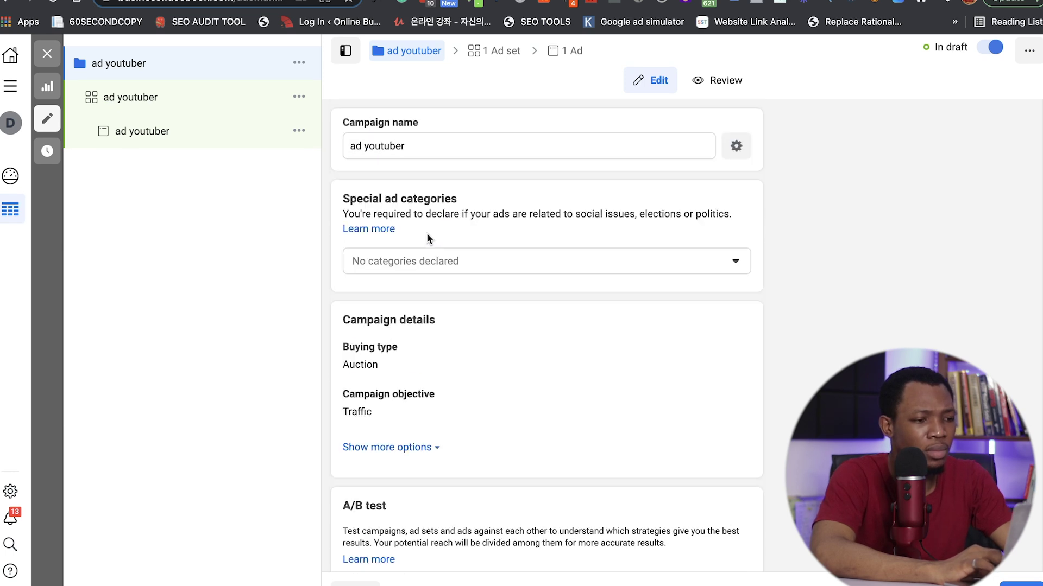
scroll(427, 238, down, 6)
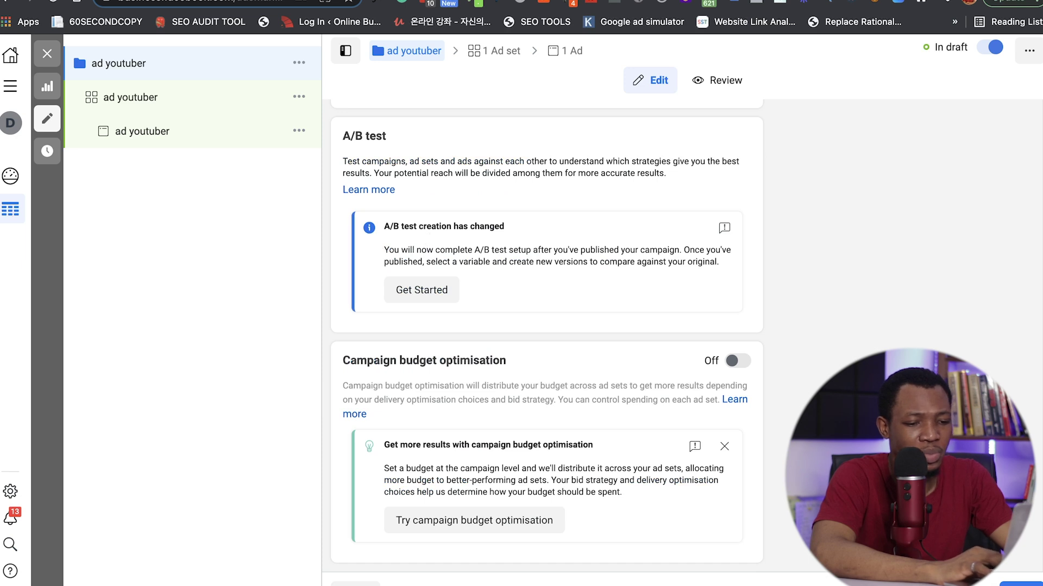
click(1021, 584)
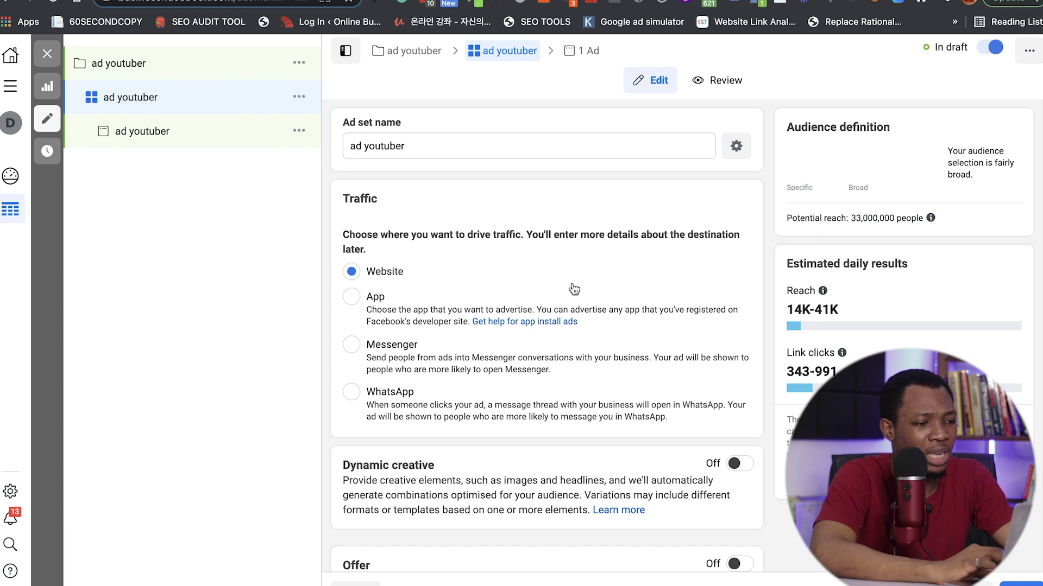
scroll(574, 289, down, 6)
double_click(588, 320)
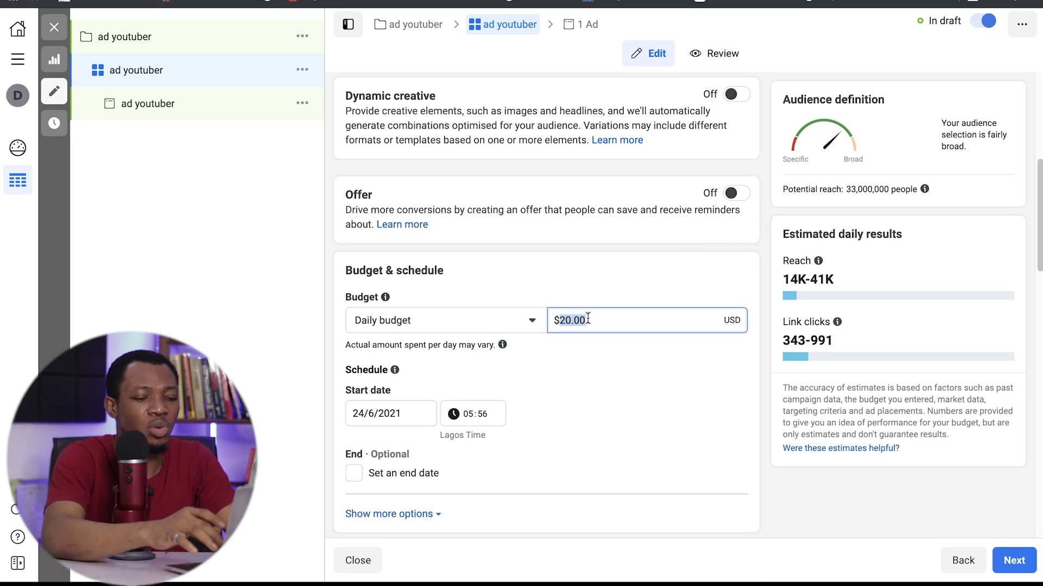
text(10)
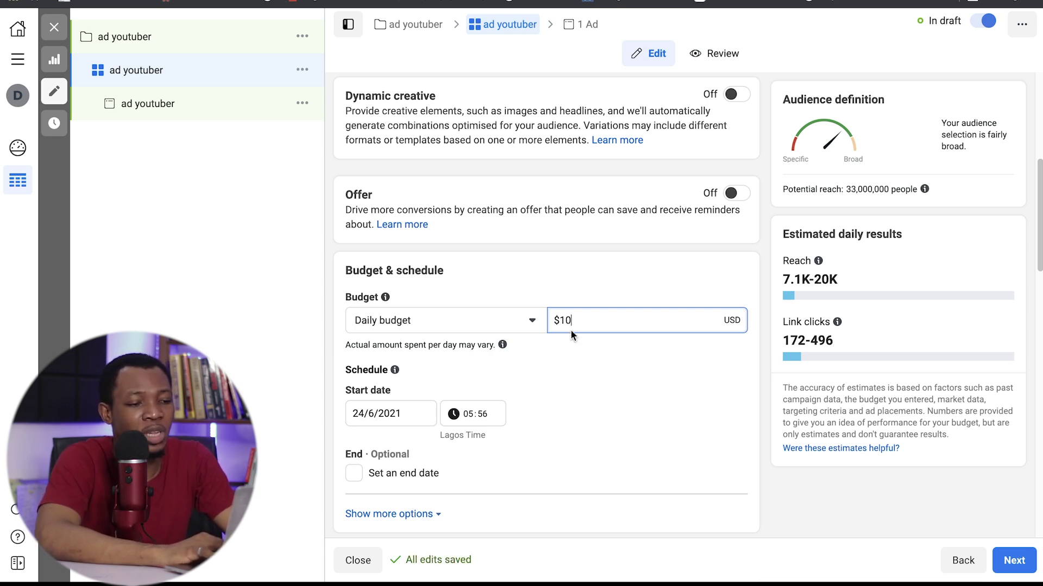
Step: Scroll down to review the audience targeting Nigeria, ages 18–65+
scroll(562, 380, down, 5)
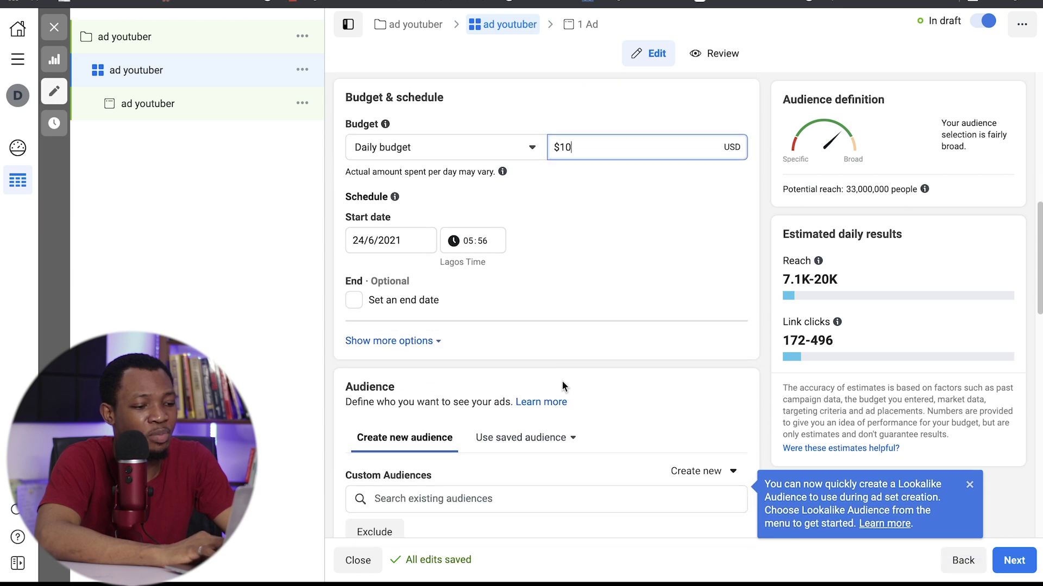
scroll(562, 381, down, 1)
scroll(449, 359, down, 2)
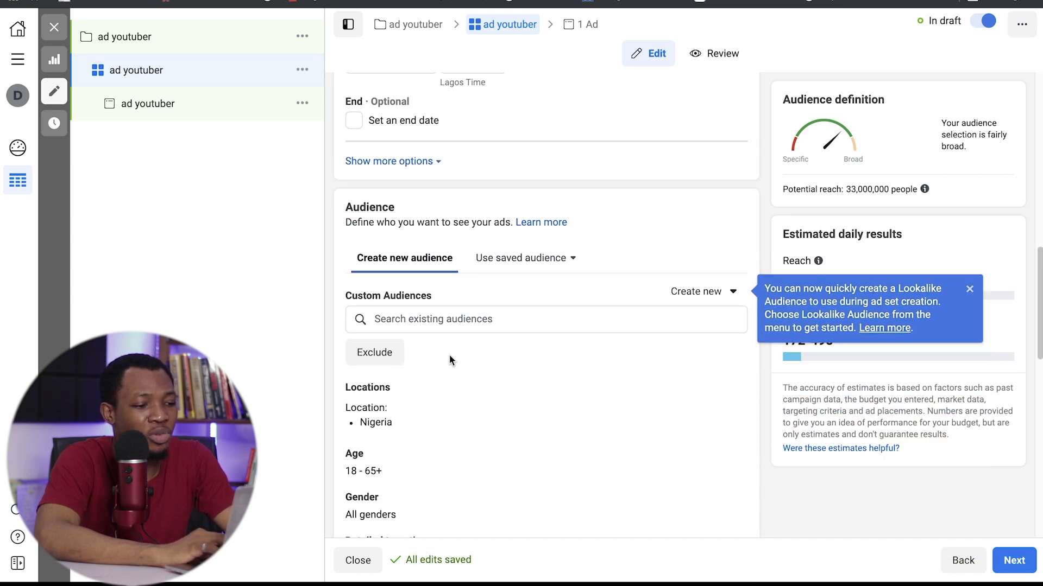
scroll(425, 285, down, 2)
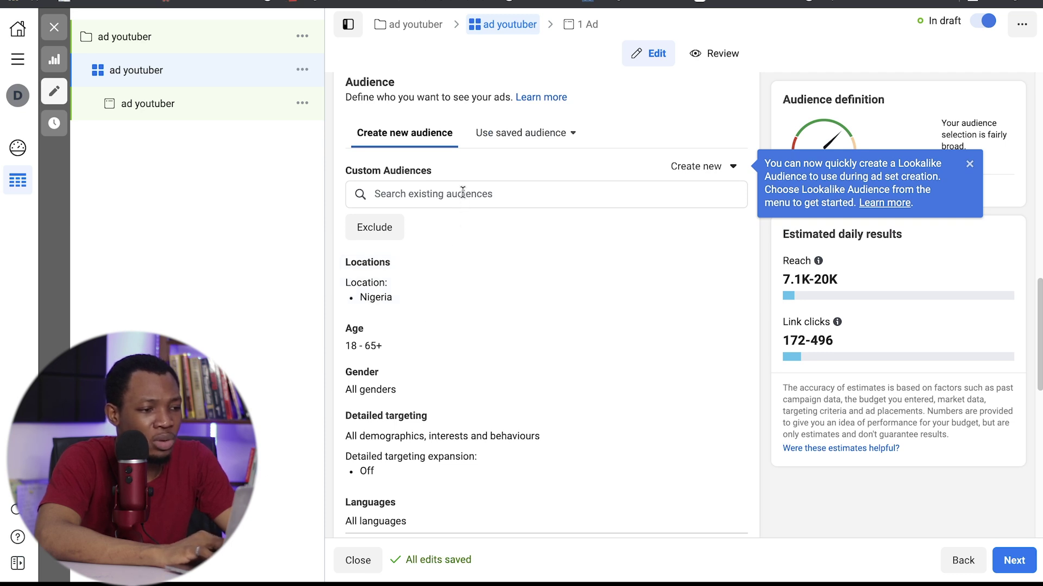
scroll(400, 328, down, 2)
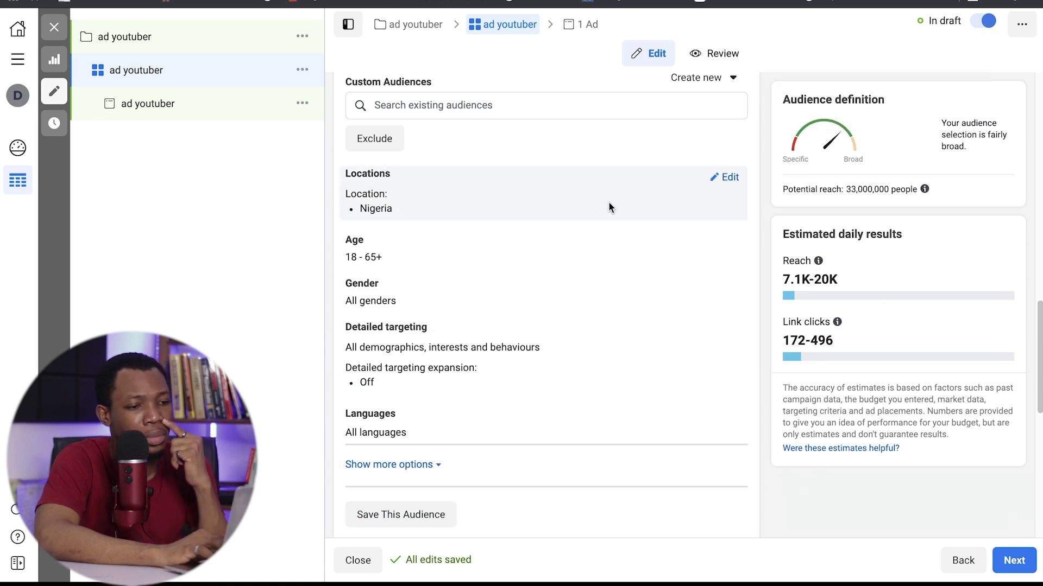
Step: Set the location type to 'People living in this location'
click(729, 177)
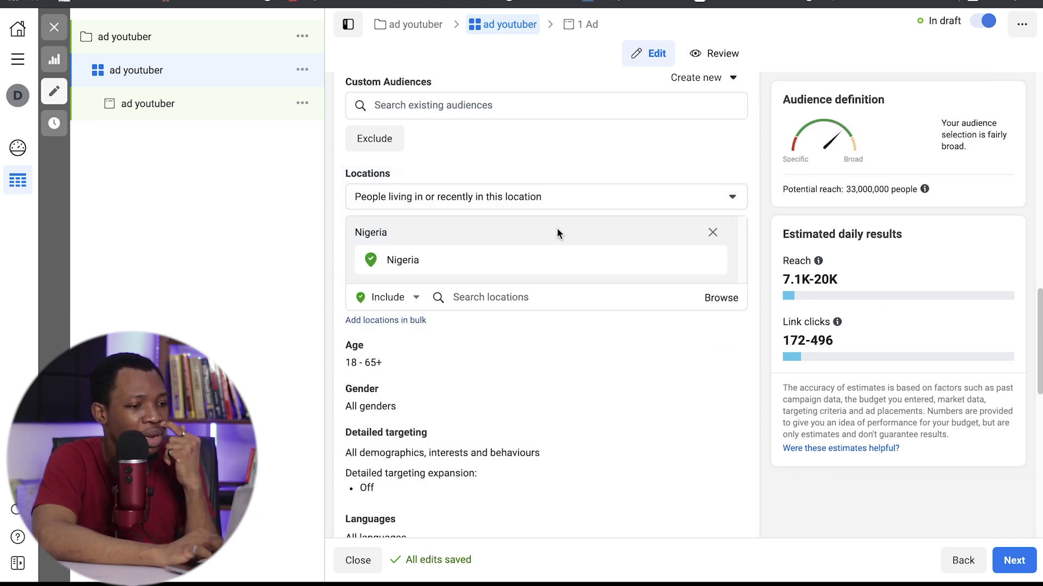
click(519, 197)
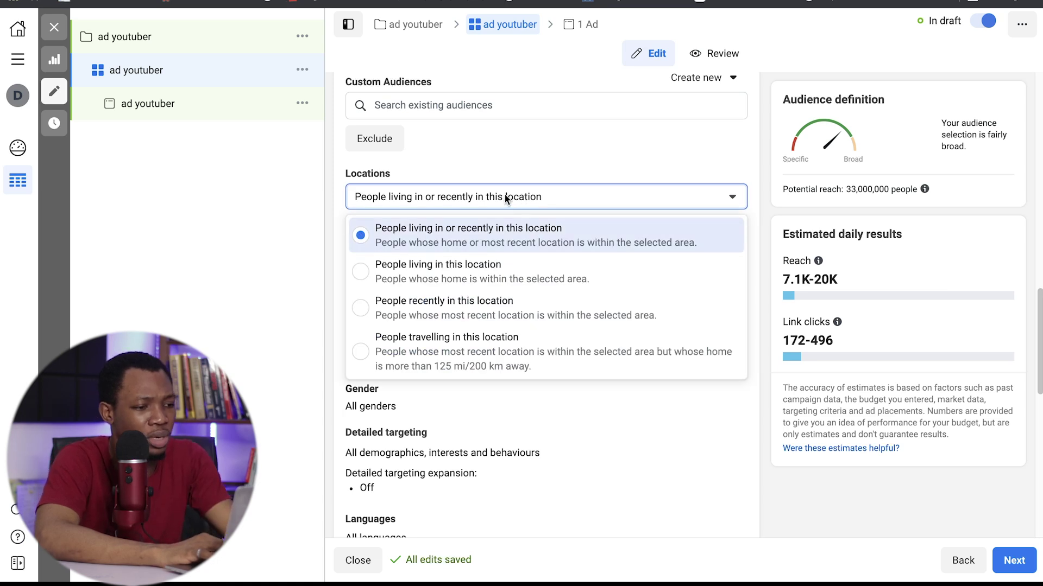
click(504, 194)
click(505, 196)
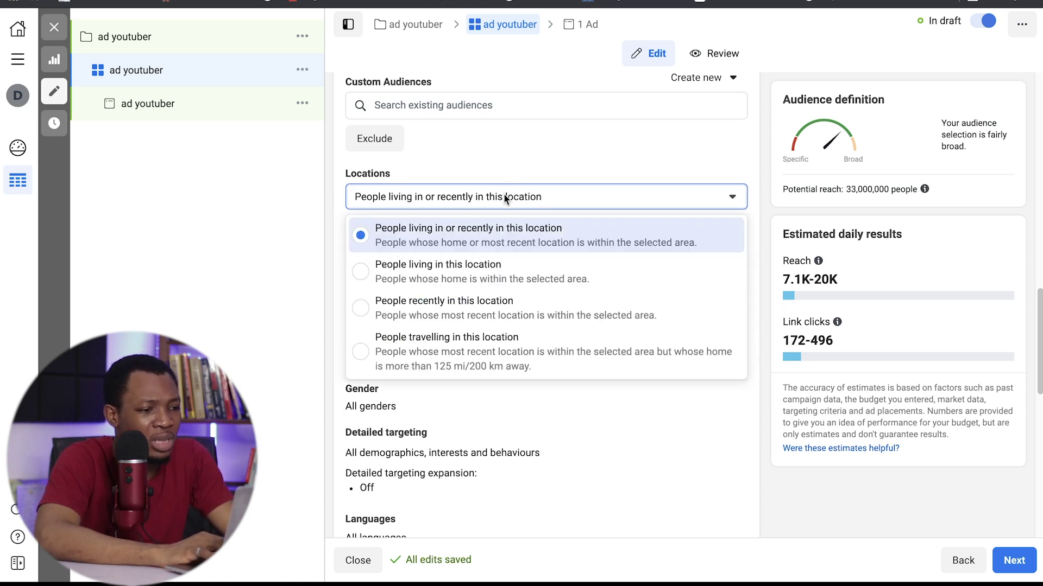
click(468, 279)
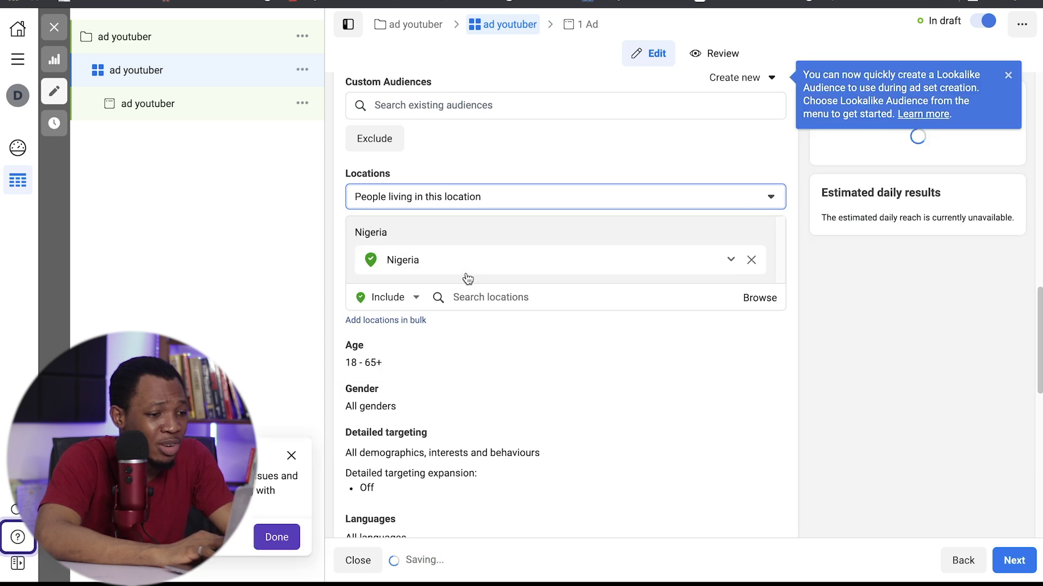
click(477, 198)
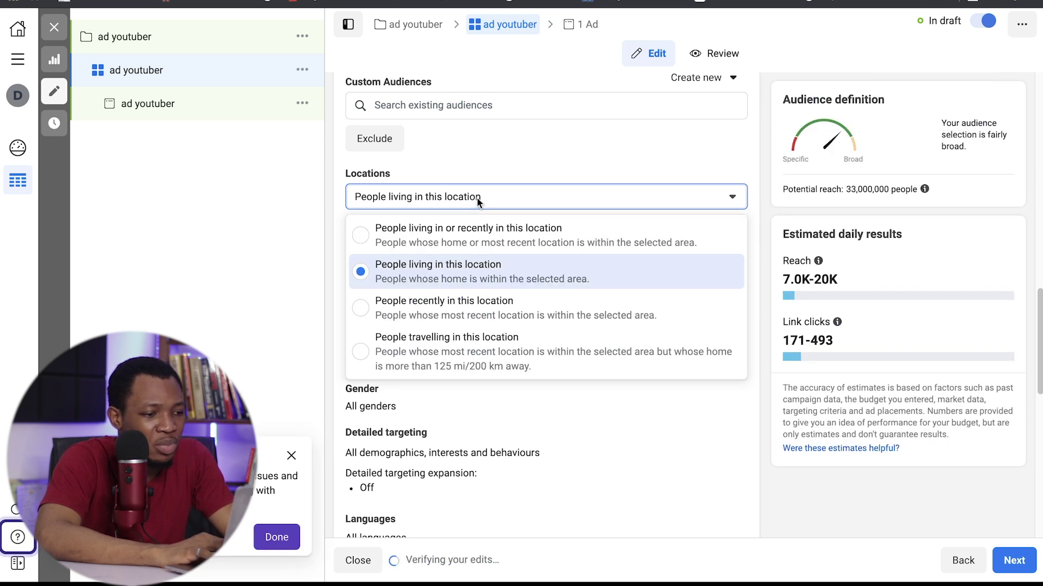
click(458, 287)
Step: Search 'lag' and choose Lagos, Nigeria as the target location
click(515, 304)
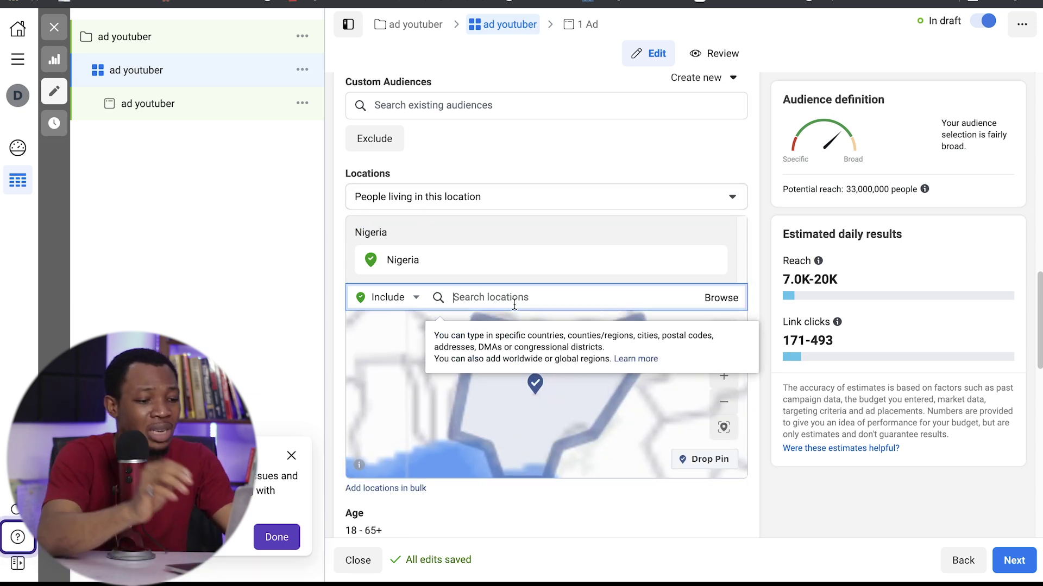
text(lagos)
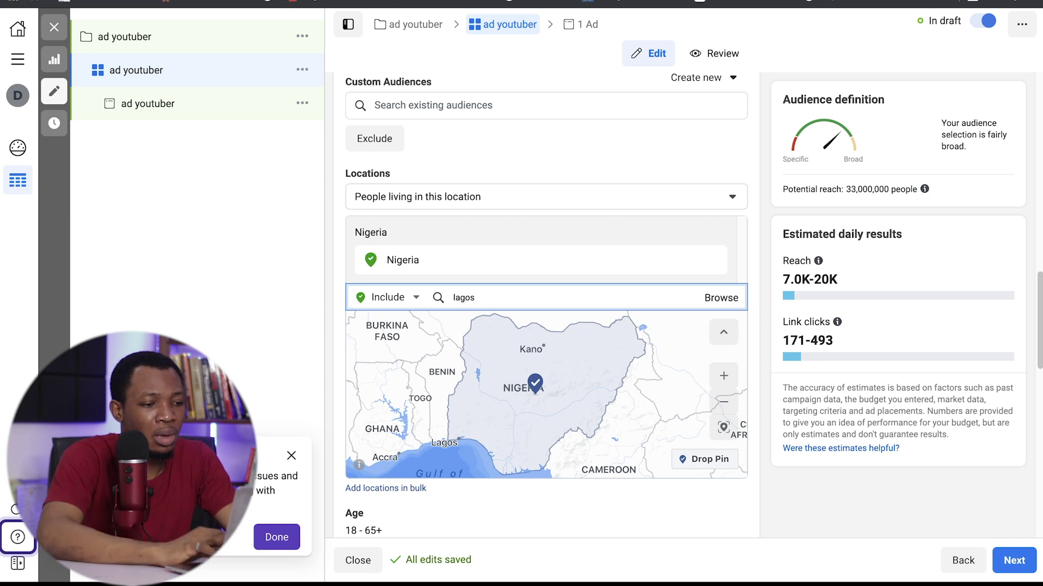
click(508, 328)
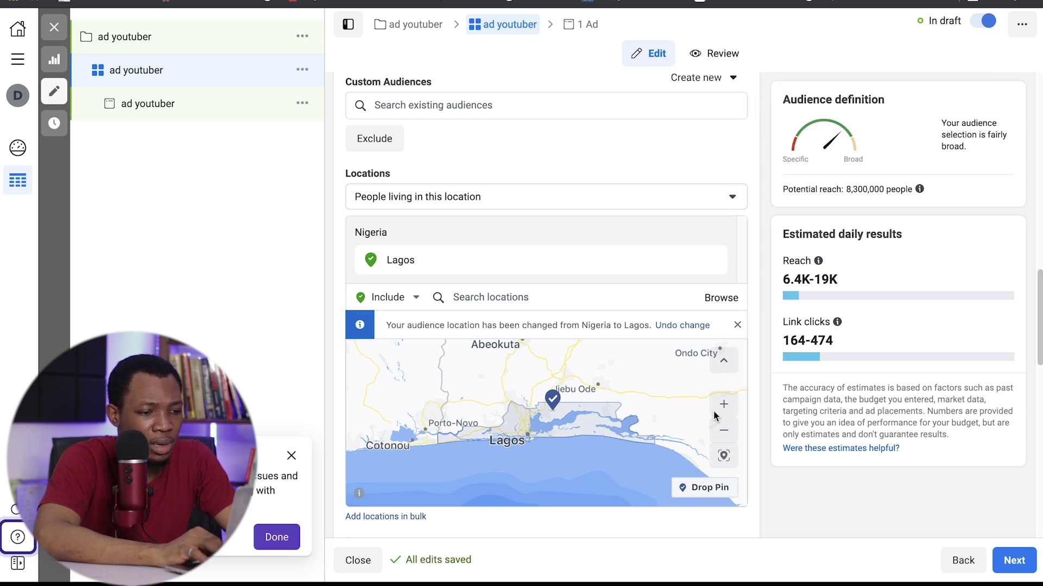
click(737, 325)
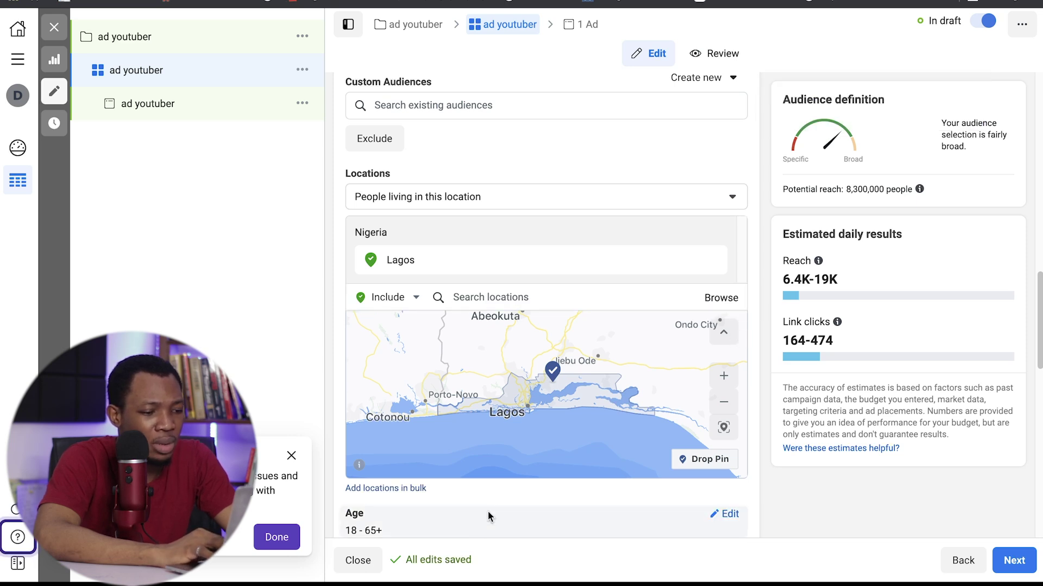
scroll(491, 500, down, 3)
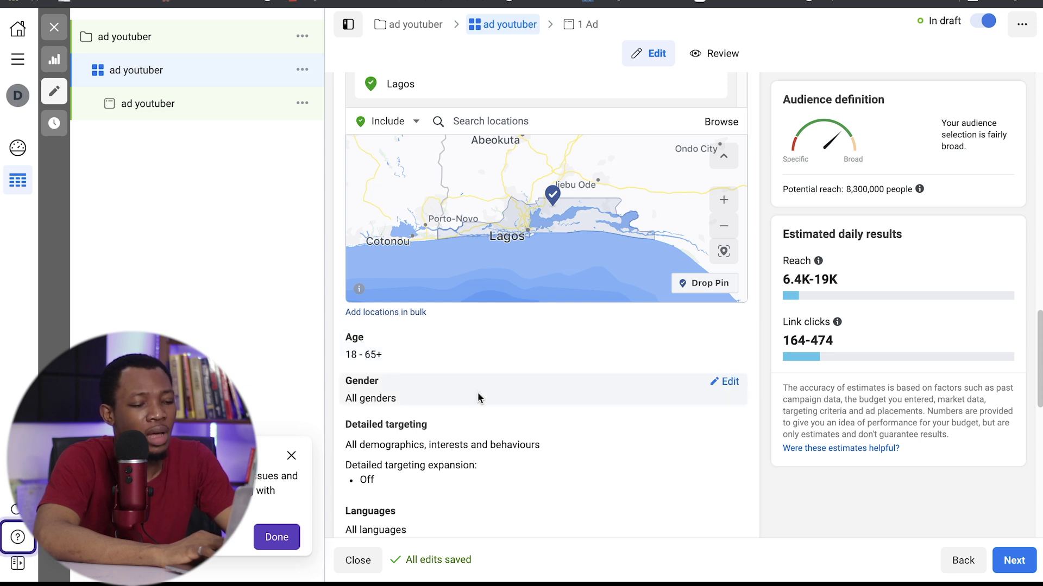
Step: Search 'youtube' in detailed targeting and add the YouTube interest
scroll(477, 398, down, 2)
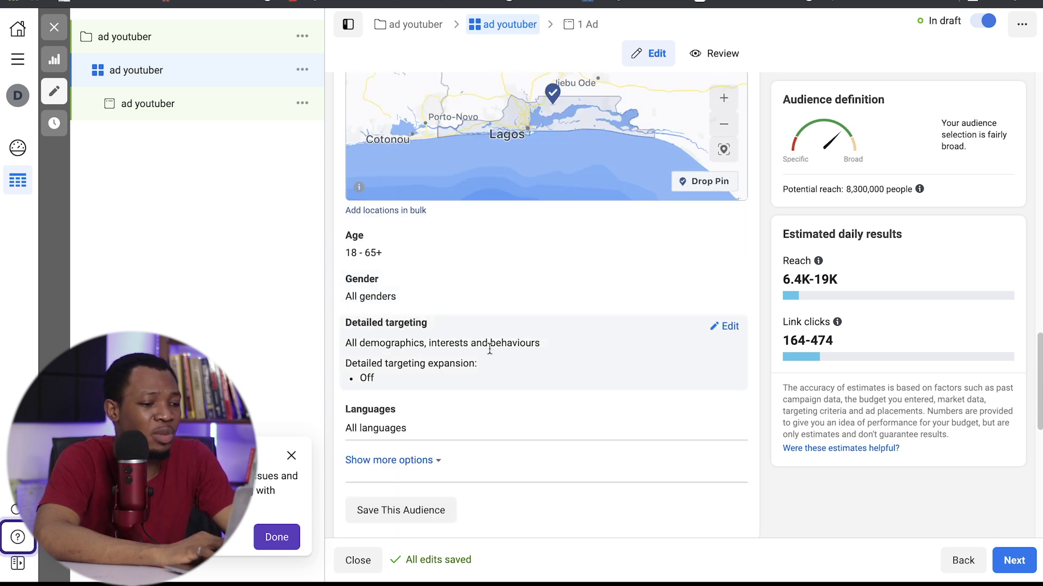
click(729, 327)
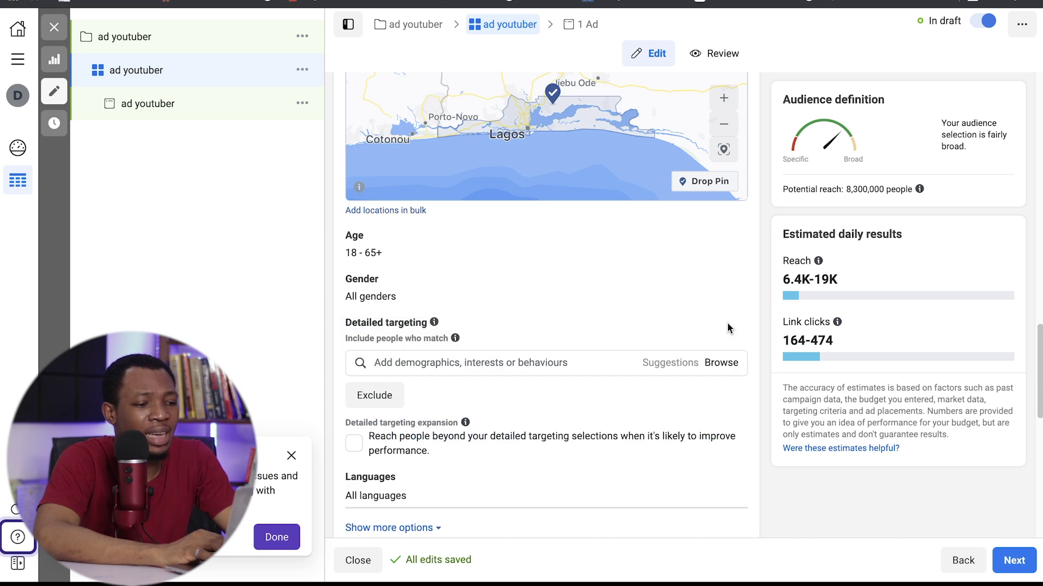
click(535, 362)
text(yo)
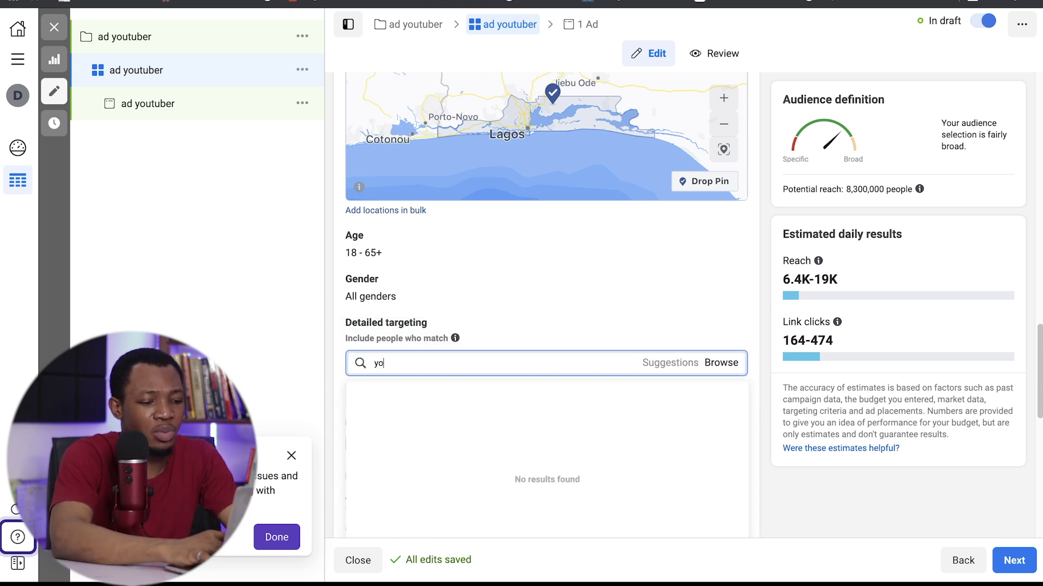
text(utuber)
key(BackSpace)
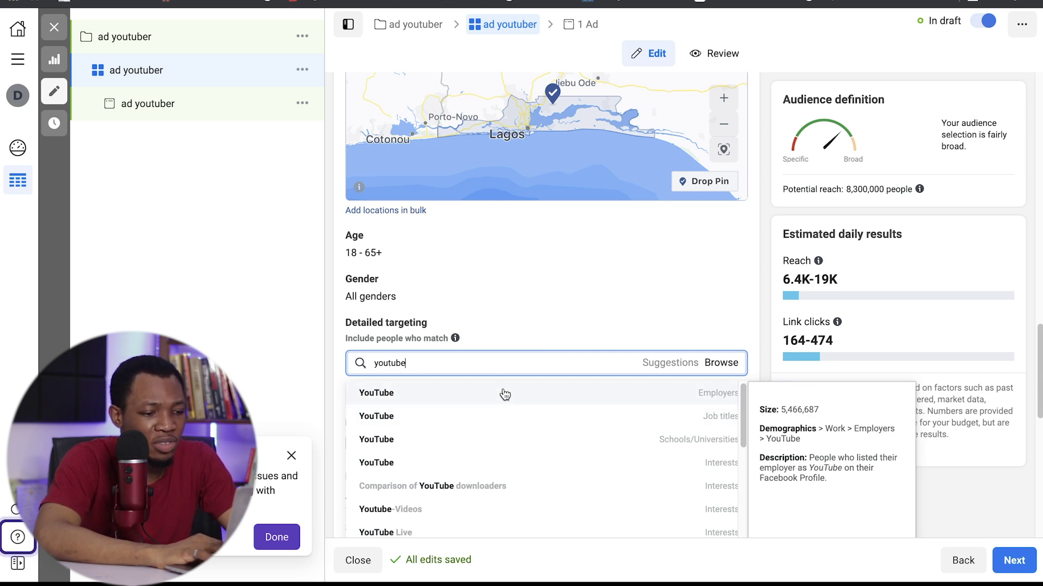
click(483, 466)
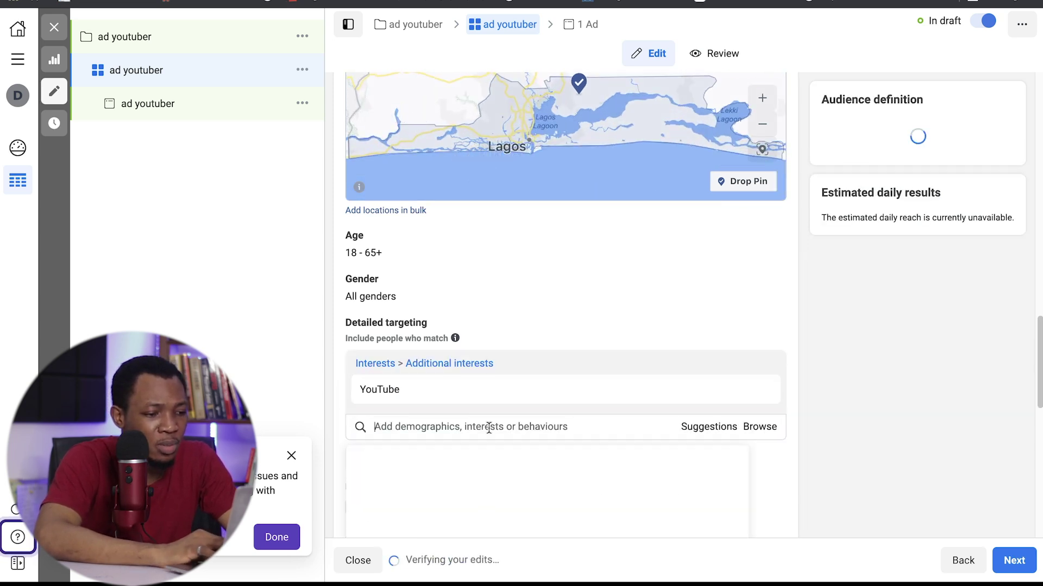
Step: Add Social media marketing from Suggestions, remove it again, and start a 'you' interest search
click(677, 427)
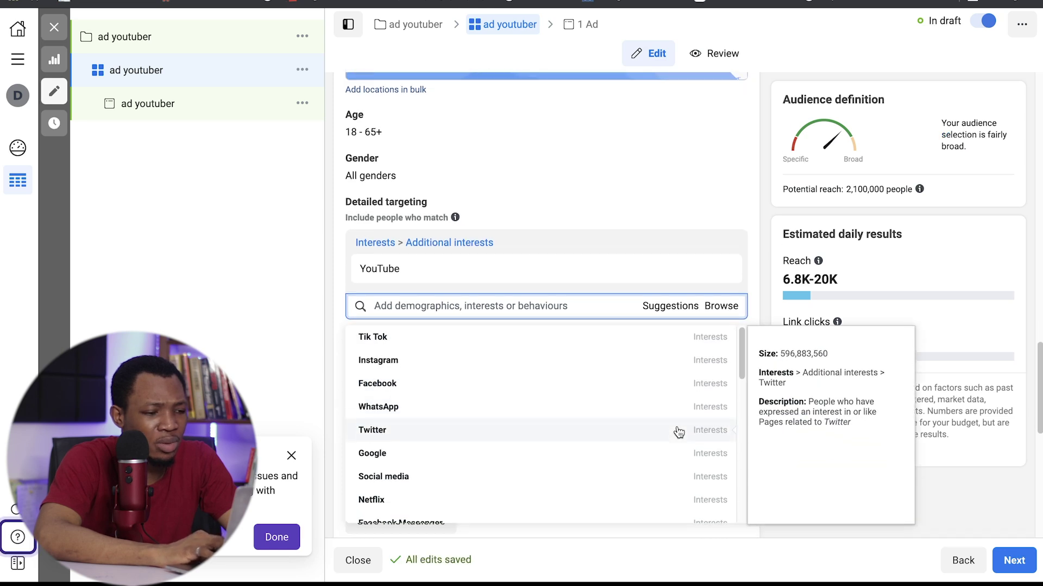
scroll(613, 418, down, 4)
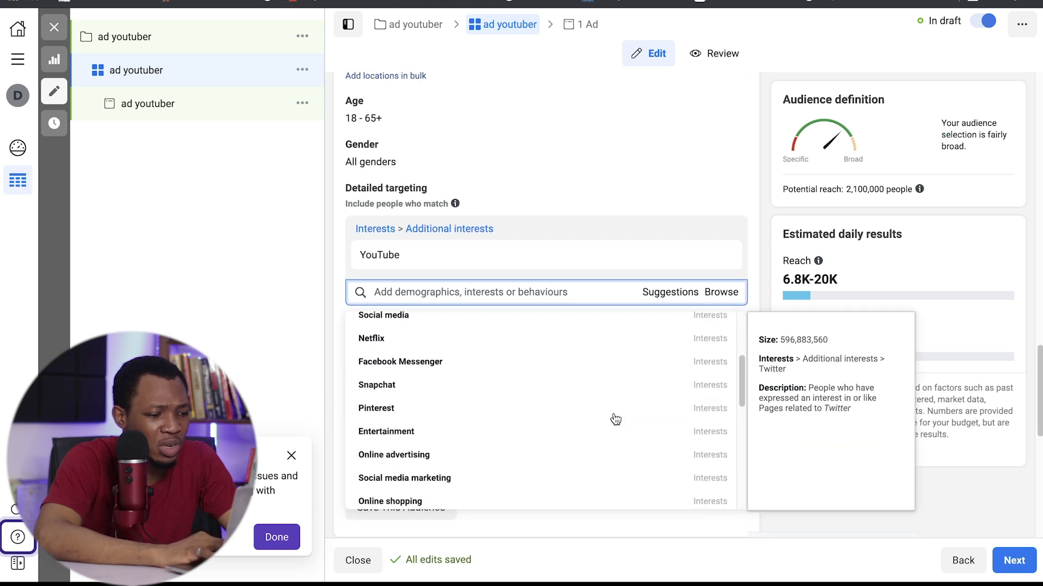
scroll(615, 418, down, 1)
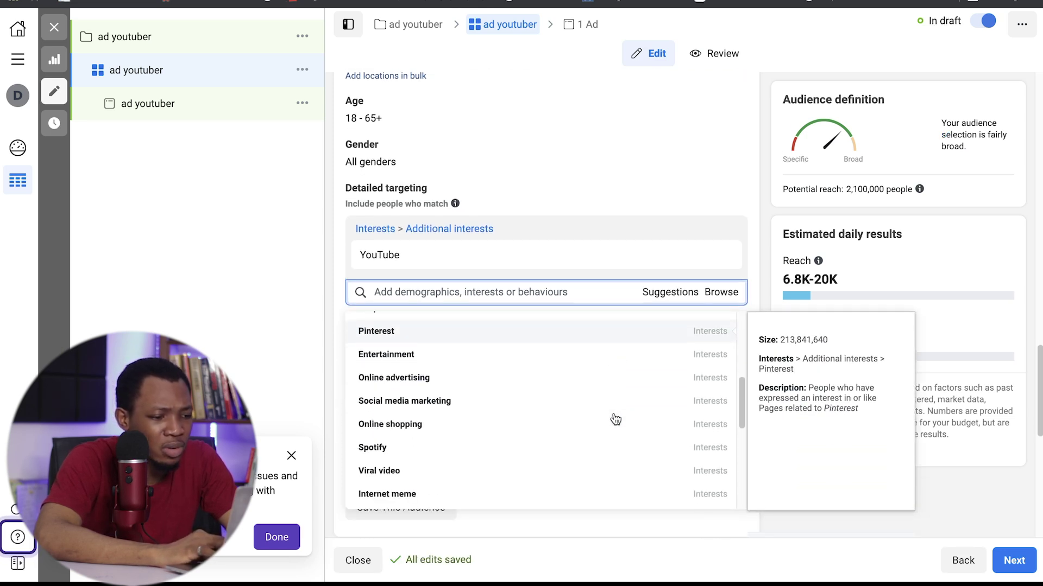
click(574, 411)
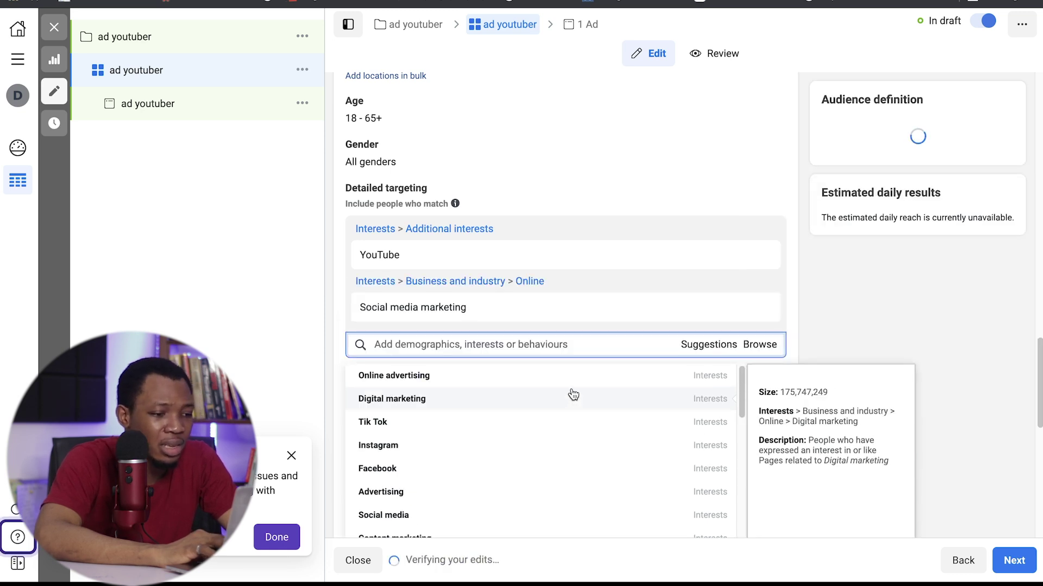
click(548, 347)
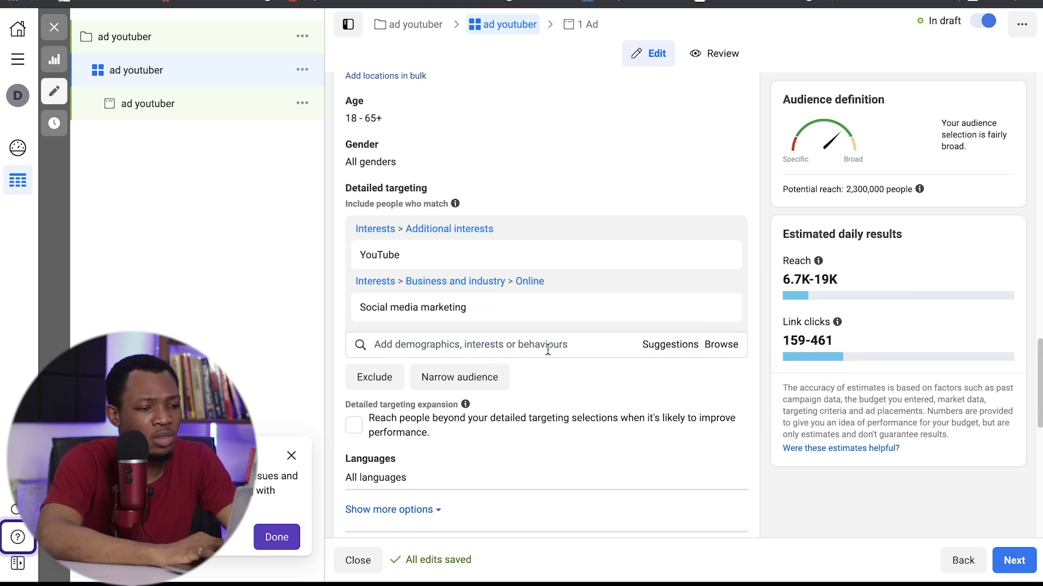
click(723, 283)
click(508, 296)
text(youtube)
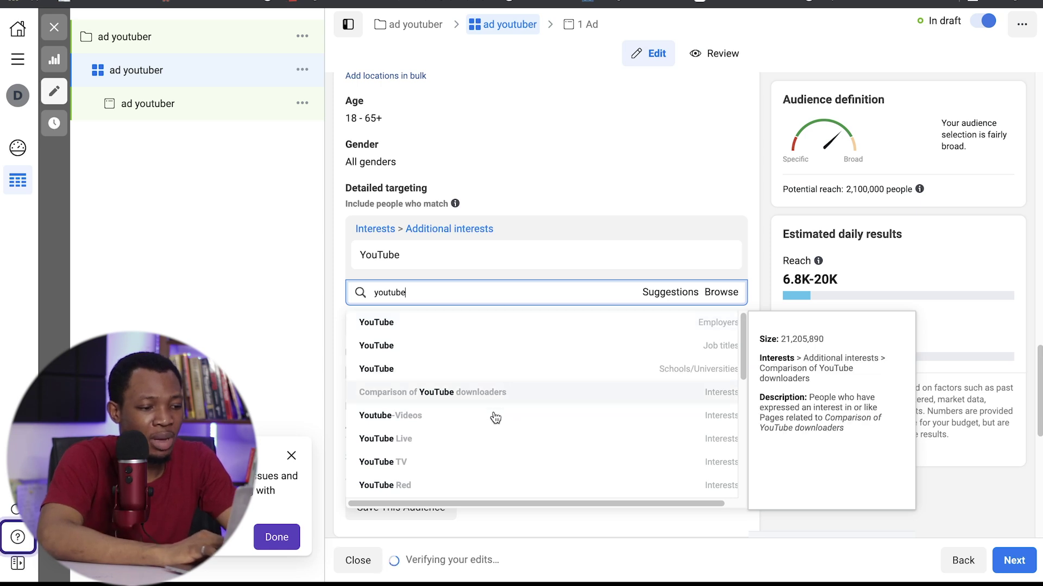
Step: Add the YouTube Live and Youtubers interests to detailed targeting
scroll(482, 440, down, 1)
click(471, 436)
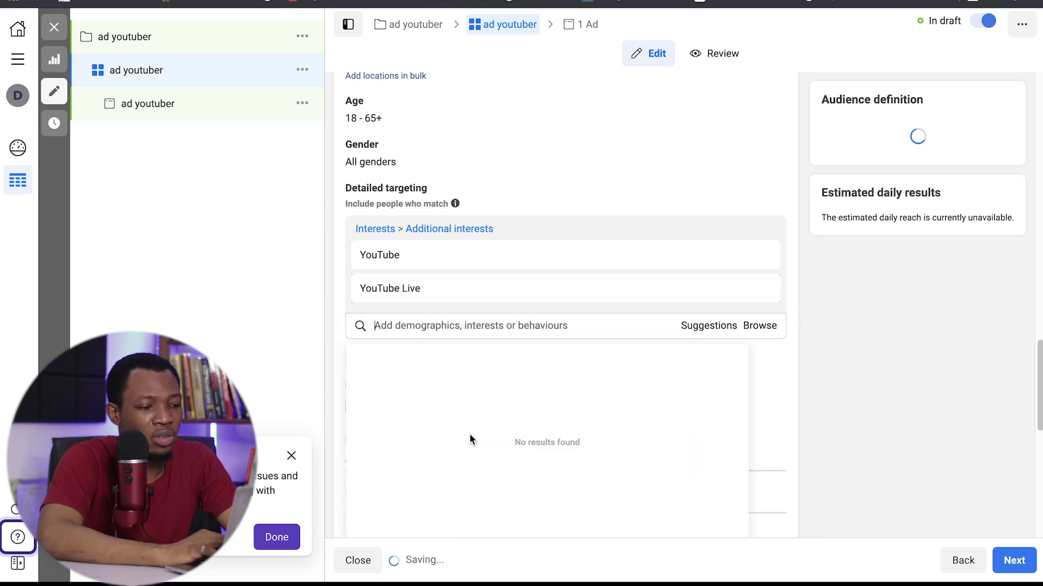
click(484, 324)
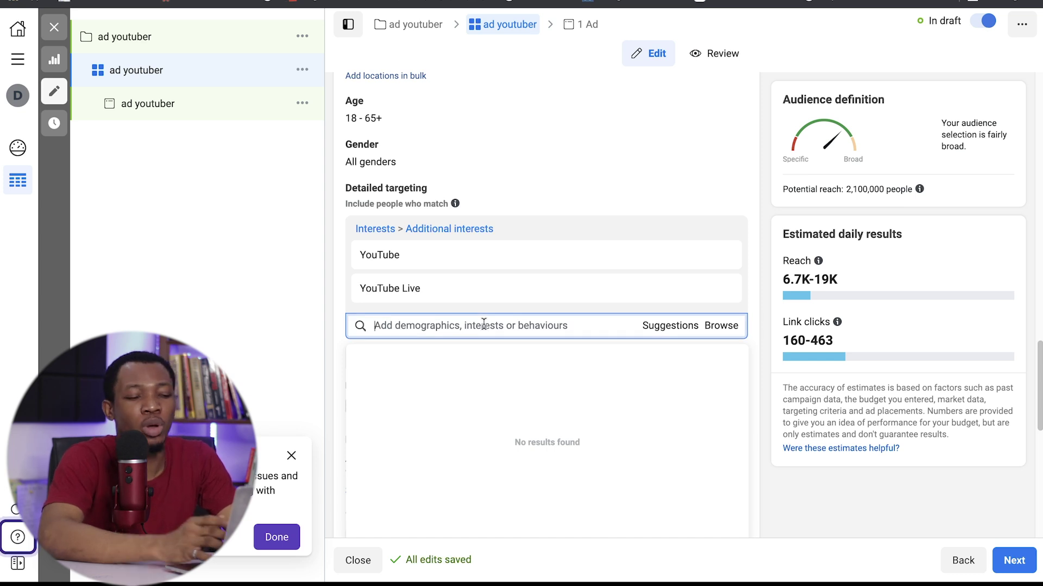
text(yot)
text(tube short)
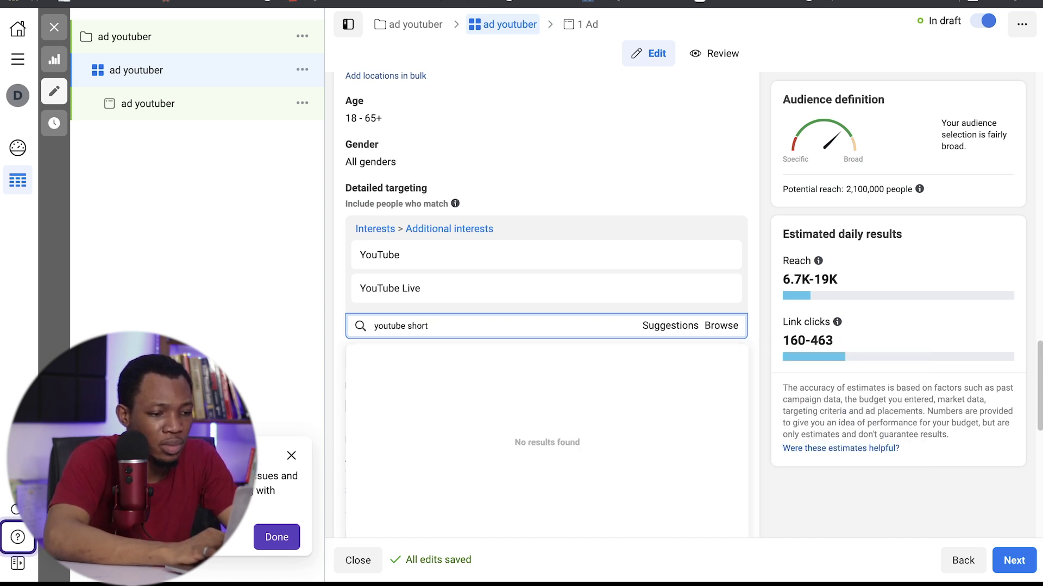
key(BackSpace)
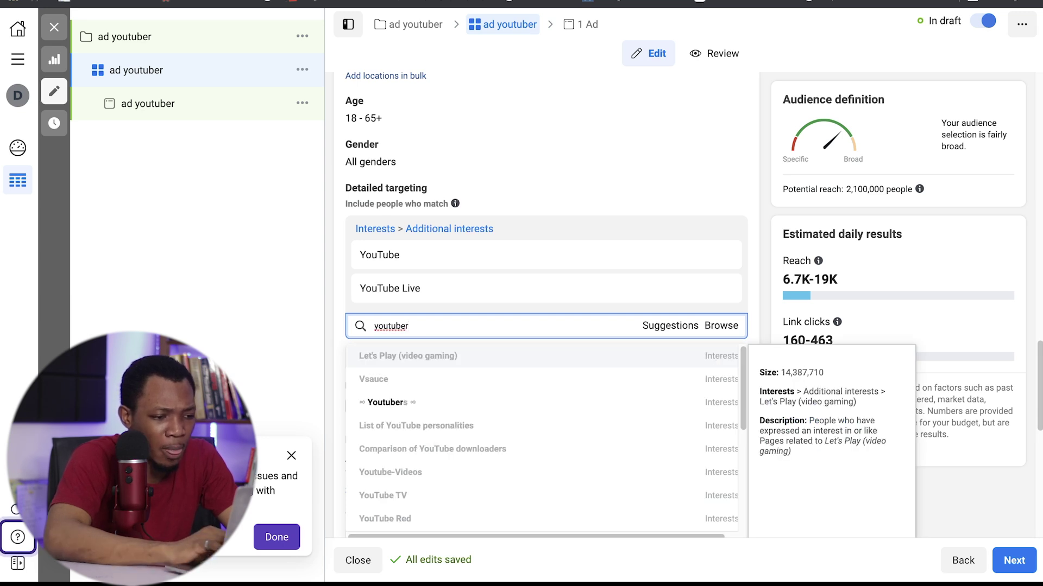
click(451, 403)
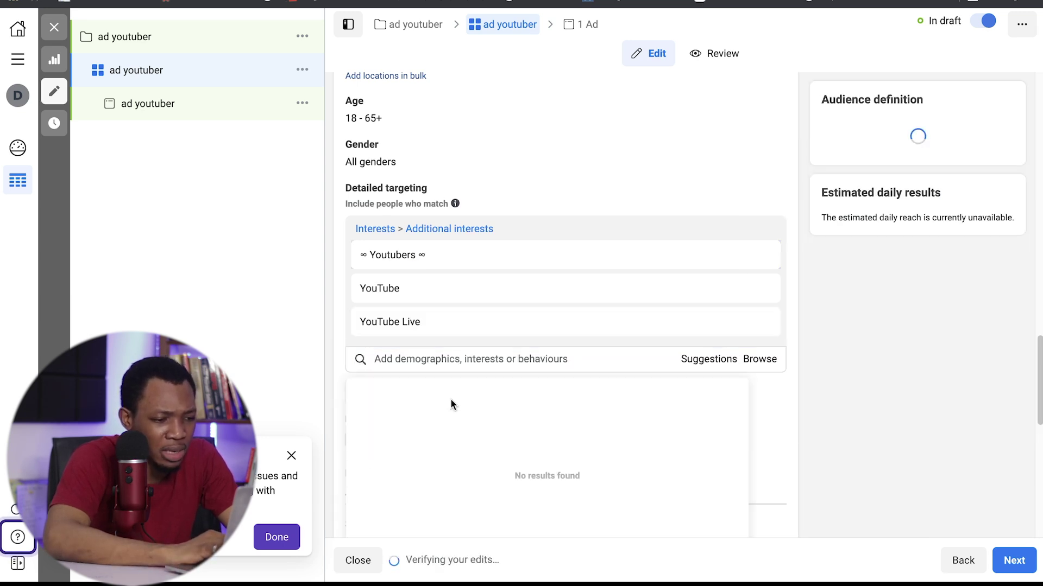
Step: Browse the list of suggested interests without adding any
scroll(453, 359, down, 2)
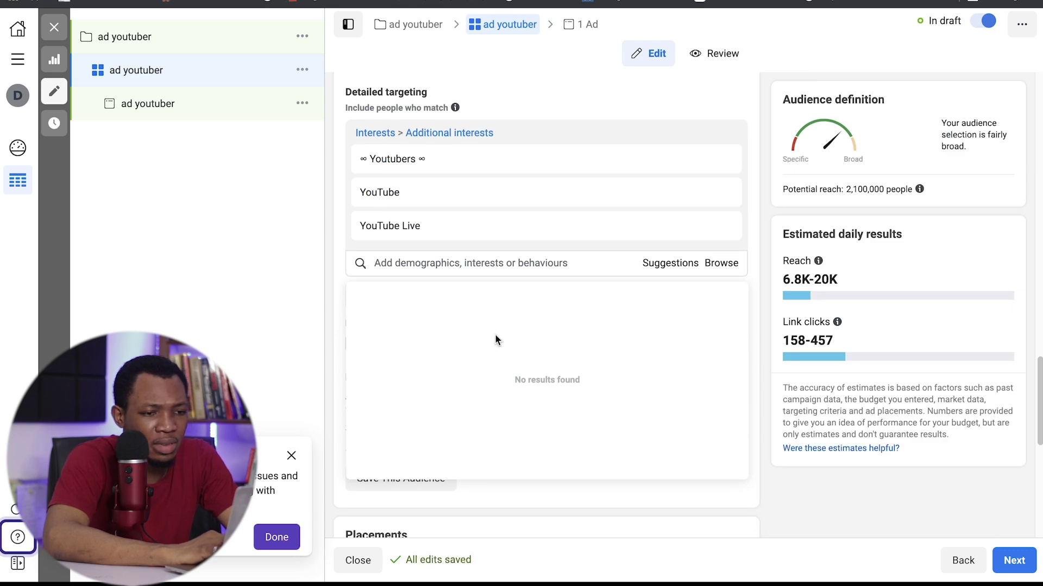
mouse_move(923, 191)
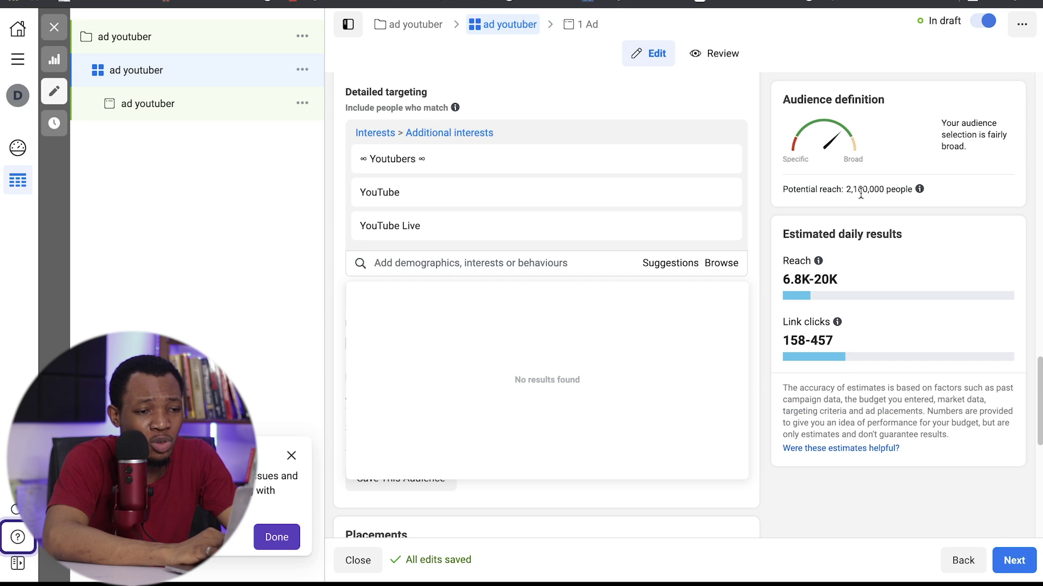
click(662, 263)
click(663, 265)
click(663, 264)
mouse_move(518, 318)
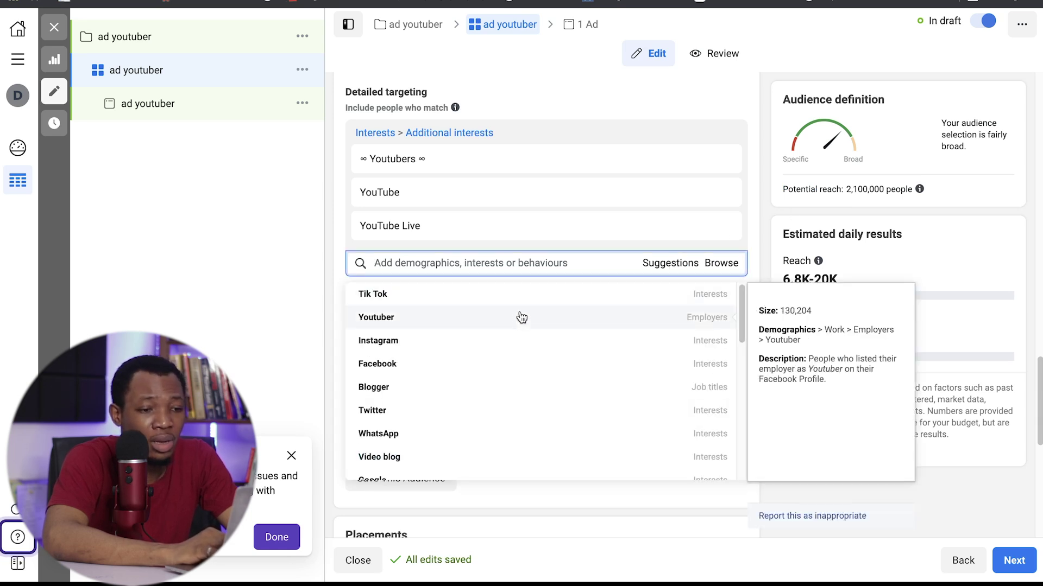
scroll(391, 334, down, 5)
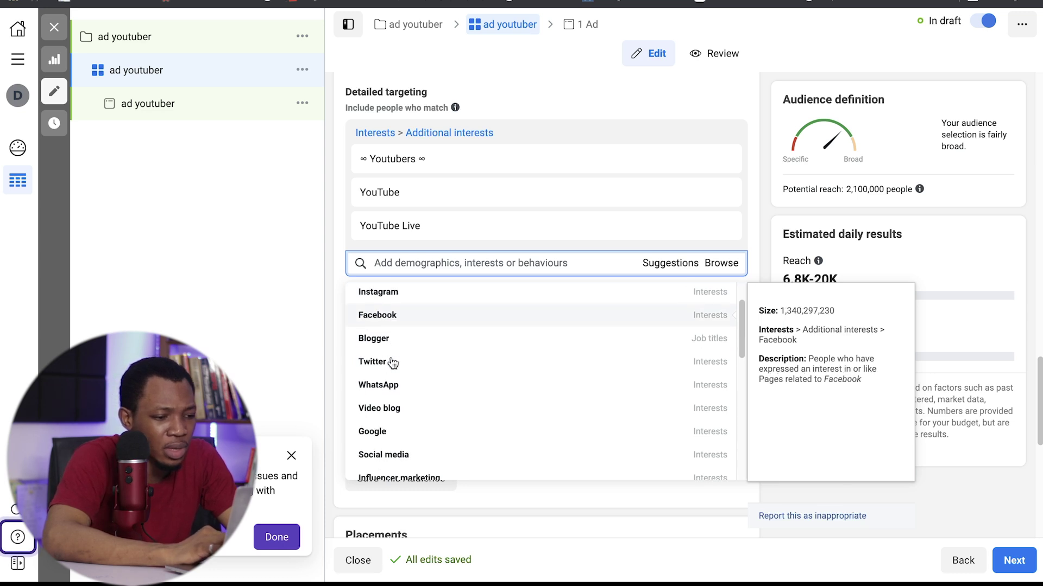
scroll(393, 363, down, 3)
scroll(393, 362, down, 3)
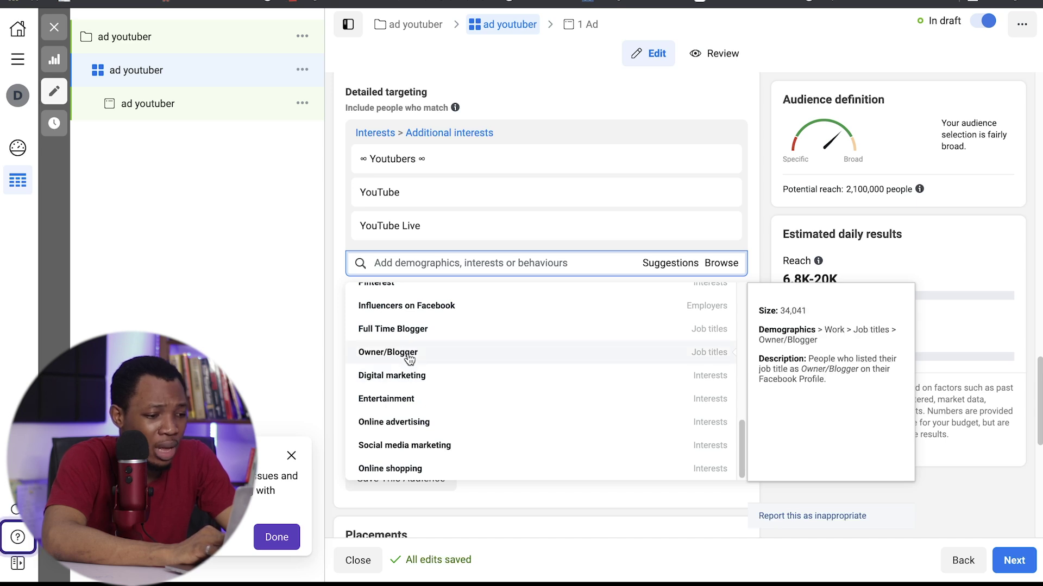
scroll(409, 359, down, 3)
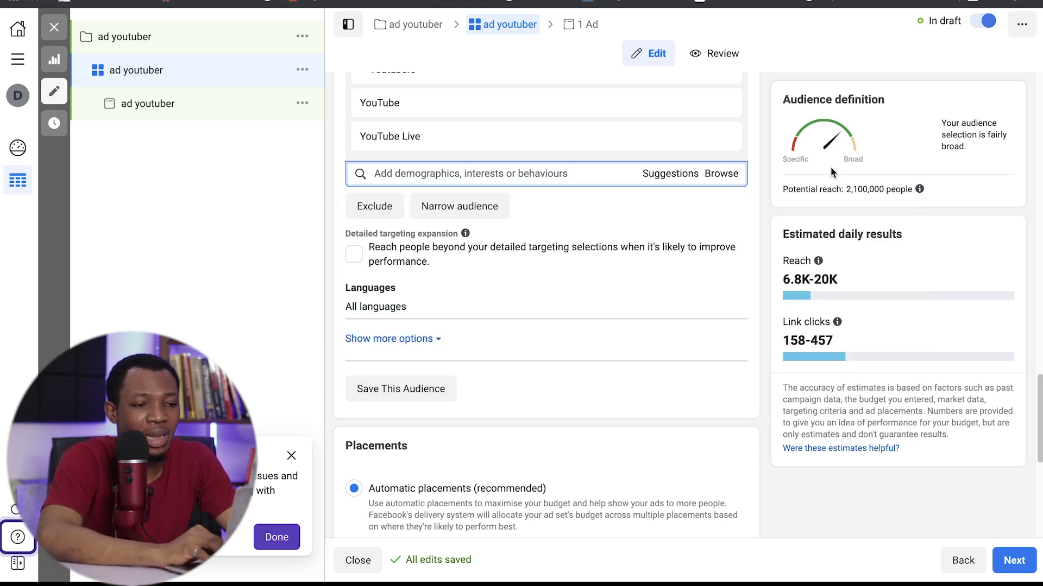
scroll(531, 177, up, 1)
scroll(532, 177, down, 3)
scroll(532, 179, down, 5)
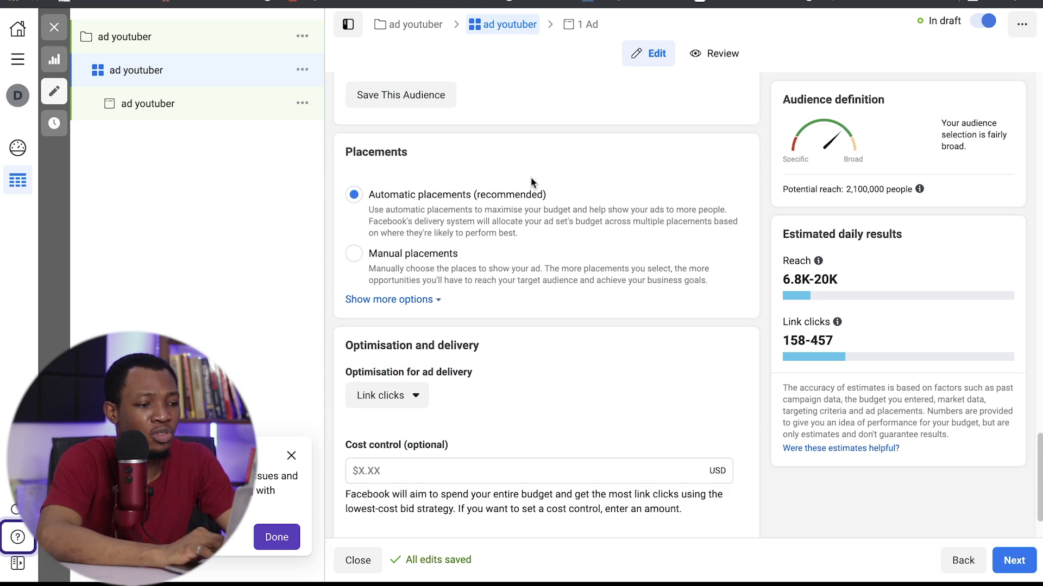
scroll(425, 166, down, 1)
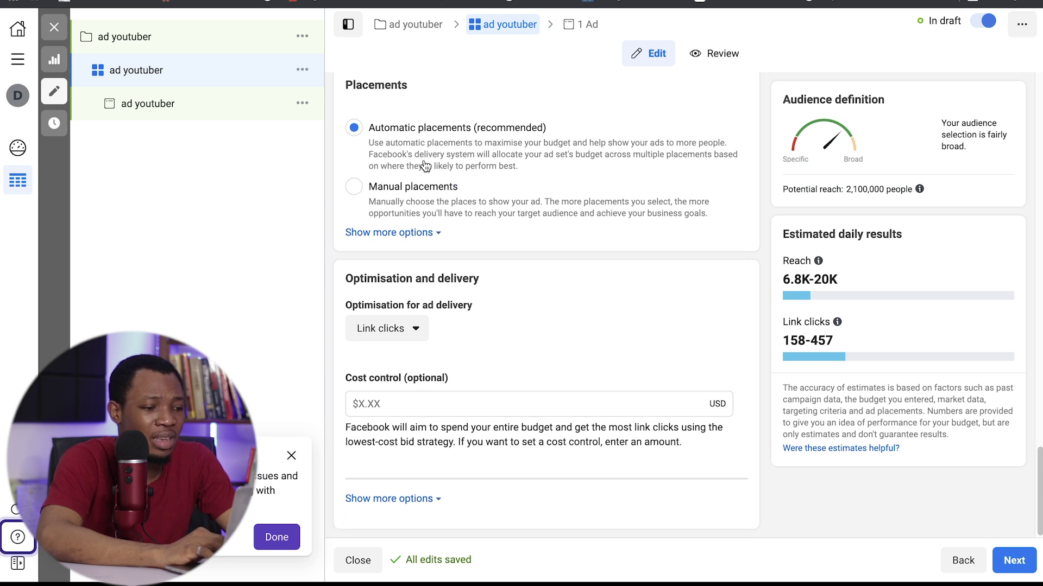
click(406, 336)
click(405, 333)
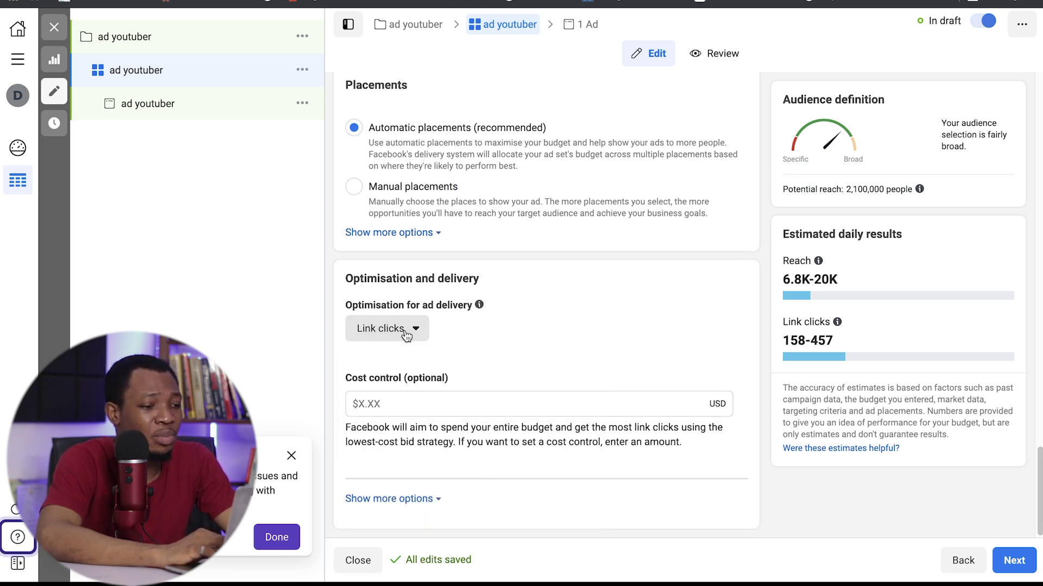
Step: Proceed to the ad setup, keep Jolly Recipes as the Facebook Page, and scroll to Ad creative
click(1015, 561)
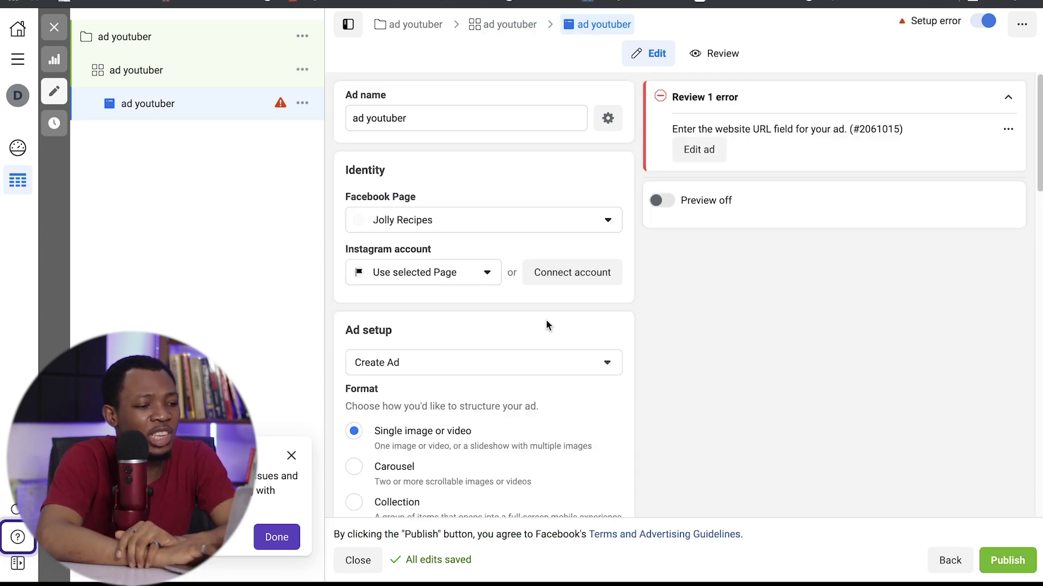
scroll(546, 320, down, 2)
click(483, 128)
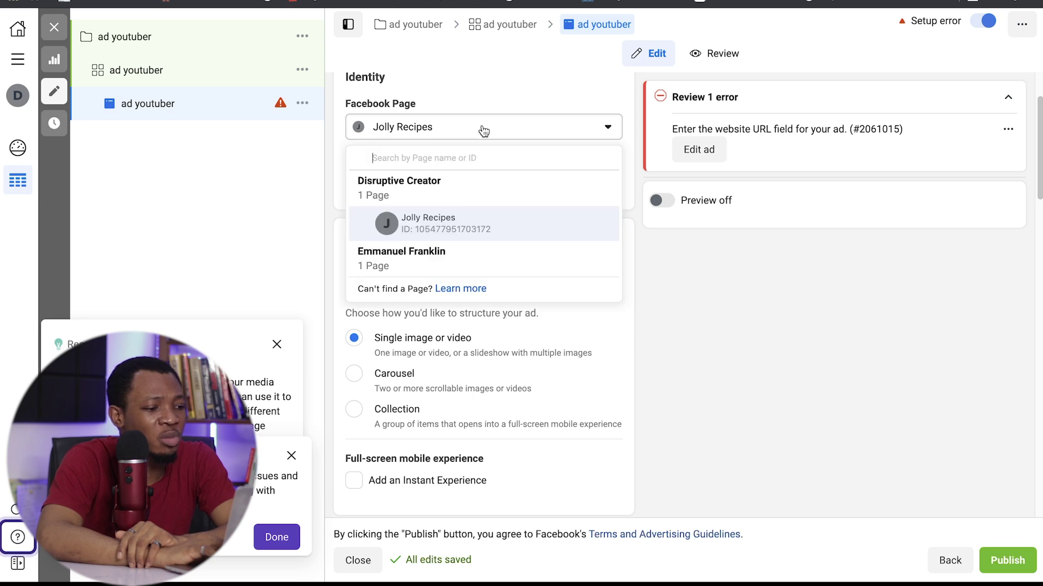
click(476, 141)
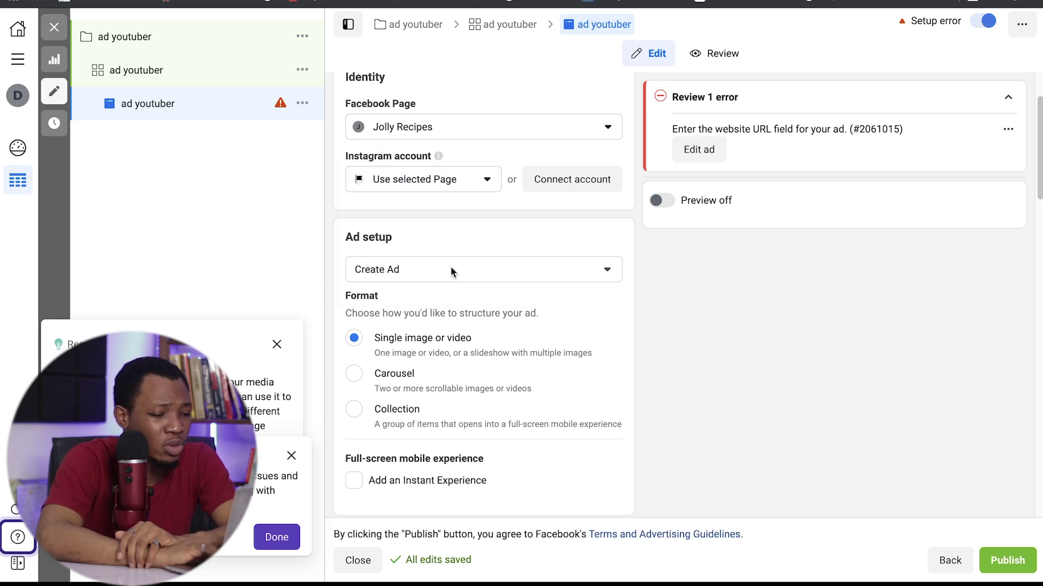
scroll(451, 266, down, 1)
scroll(451, 267, down, 3)
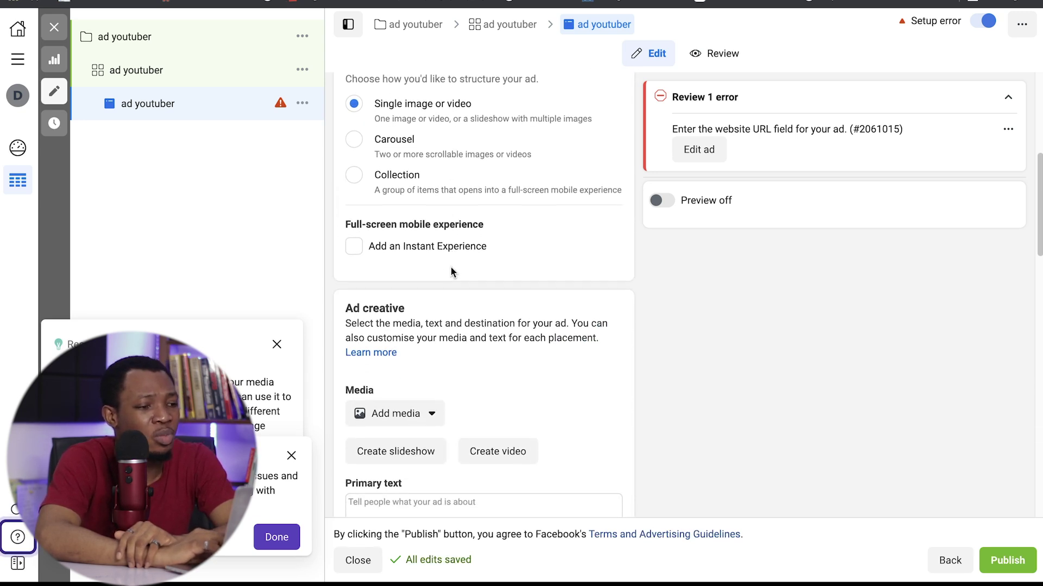
scroll(450, 267, up, 1)
scroll(451, 270, down, 3)
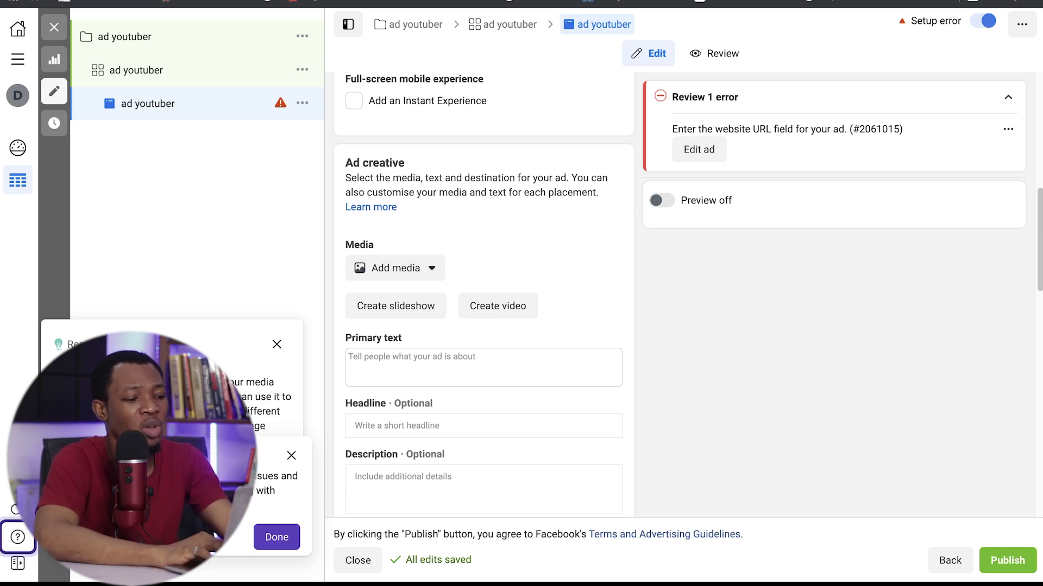
Step: Open canva.com in a new browser tab
key(ctrl+t)
text(canva.com)
key(Return)
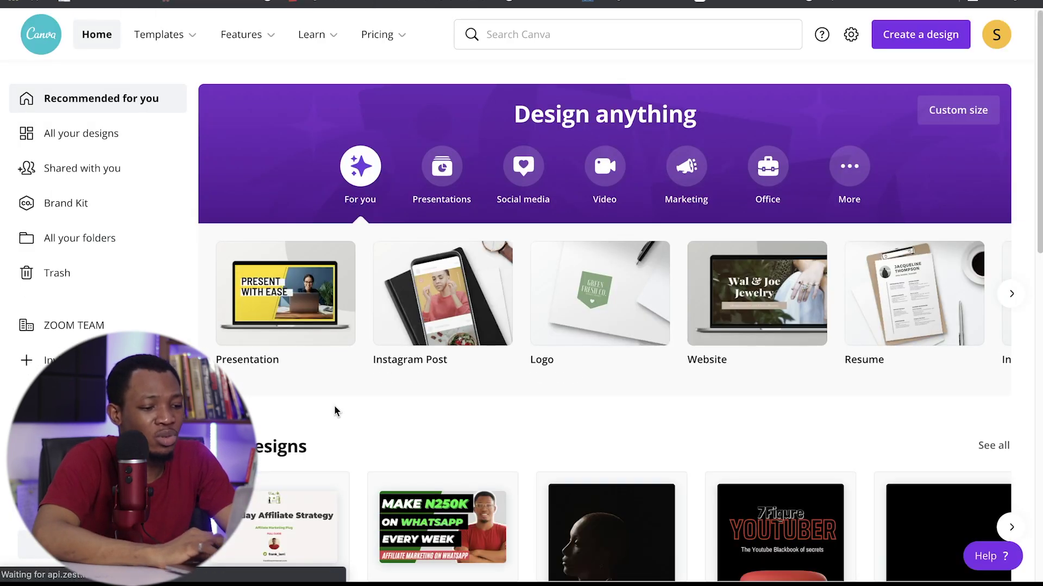
Step: Open the 7 Figure design from Your designs and bring up its Download panel
scroll(334, 405, down, 4)
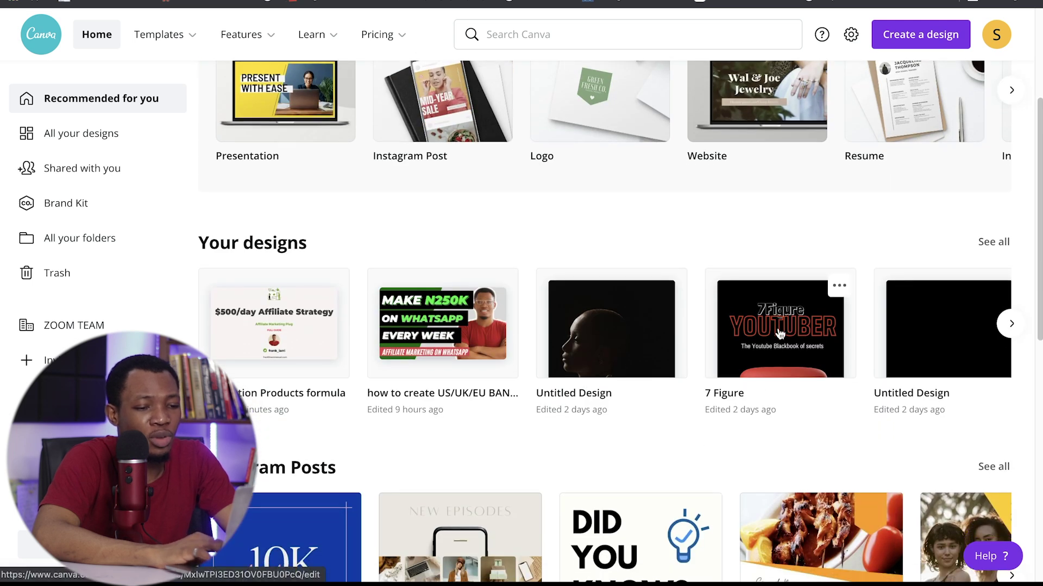
click(781, 333)
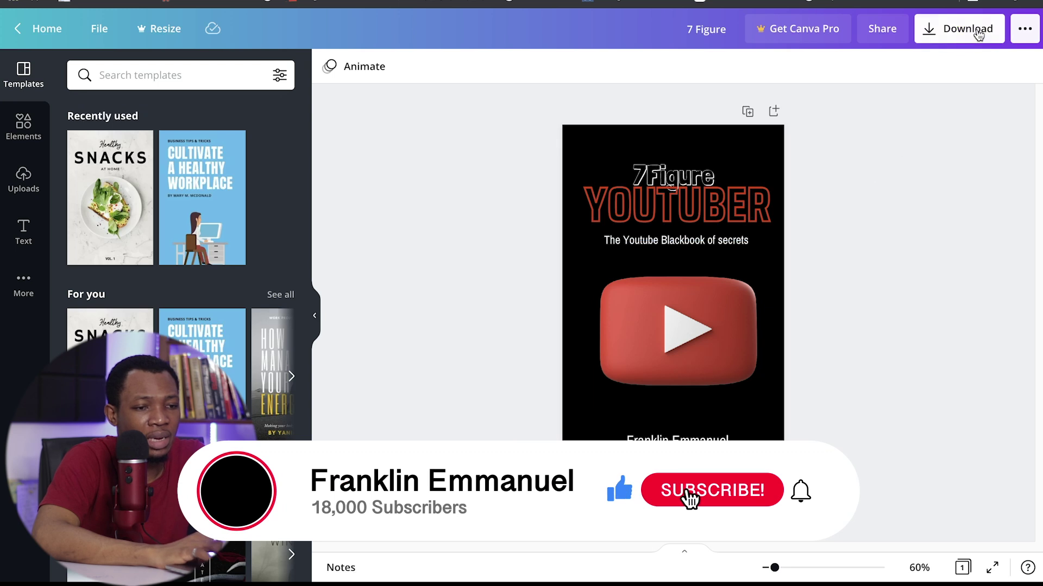
click(974, 36)
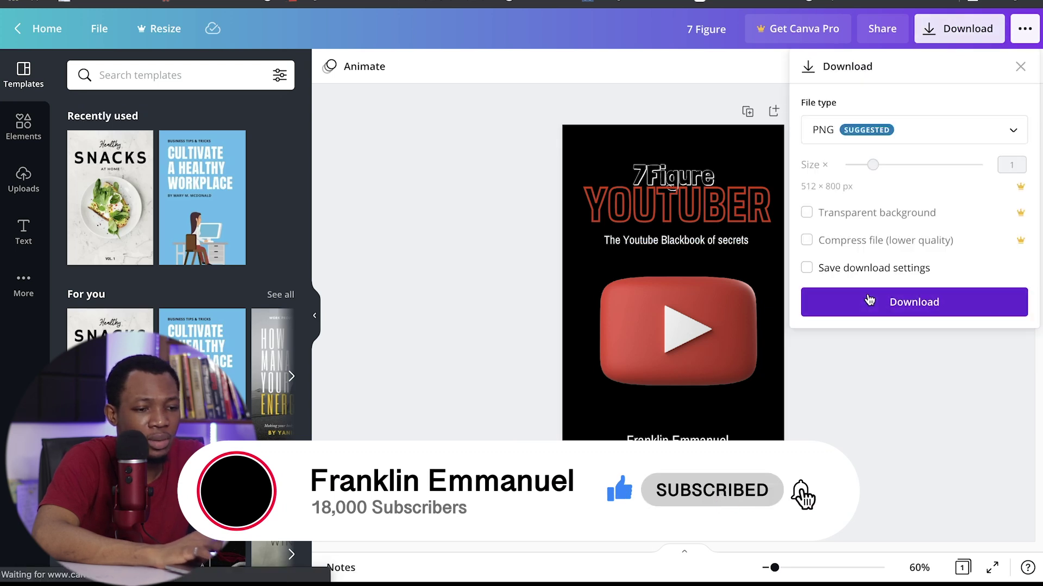
Step: Save the 7 Figure design as a PNG to Downloads and dismiss the pop-up
click(871, 336)
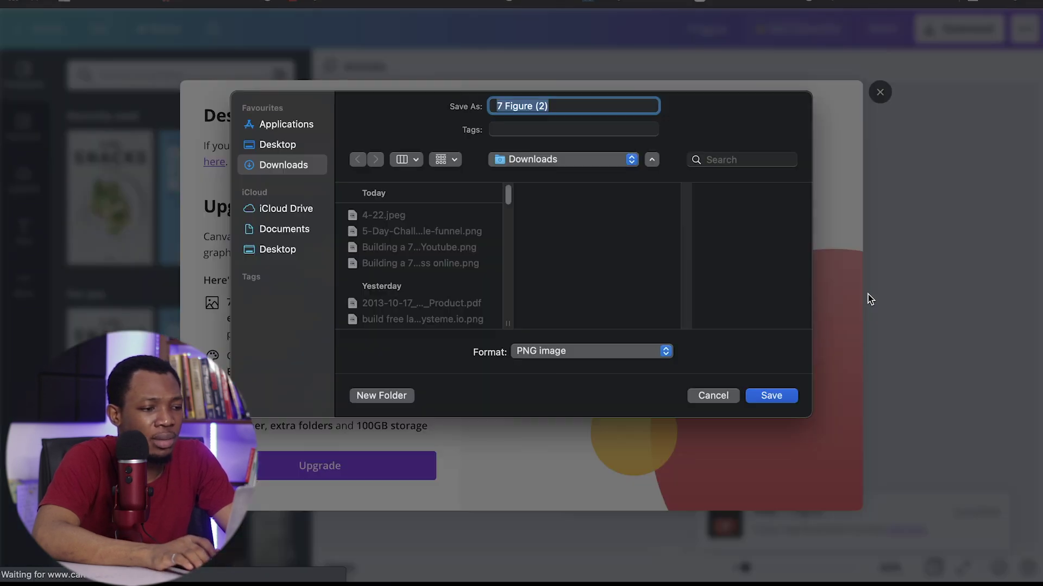
key(Return)
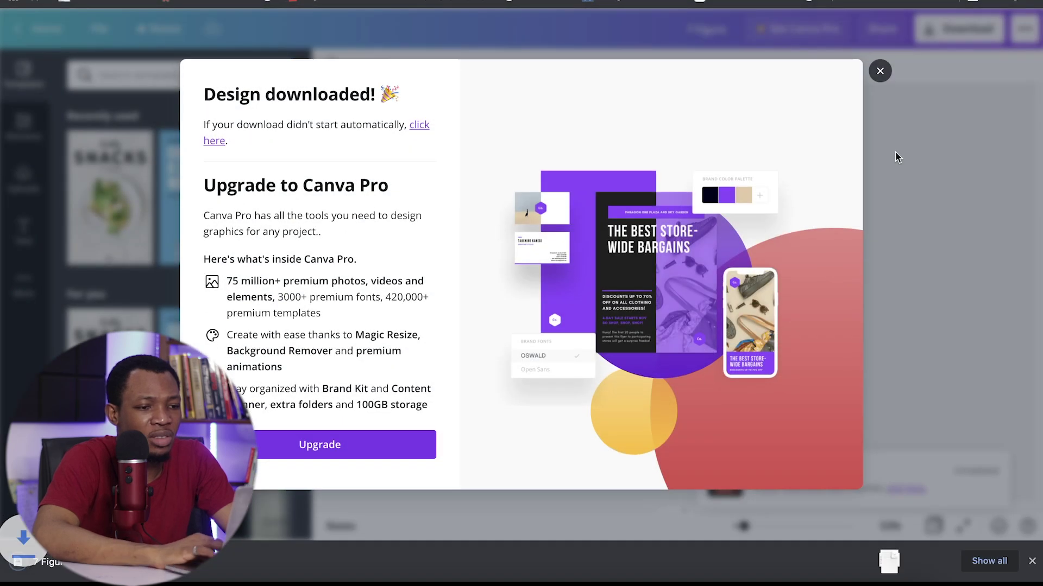
click(880, 70)
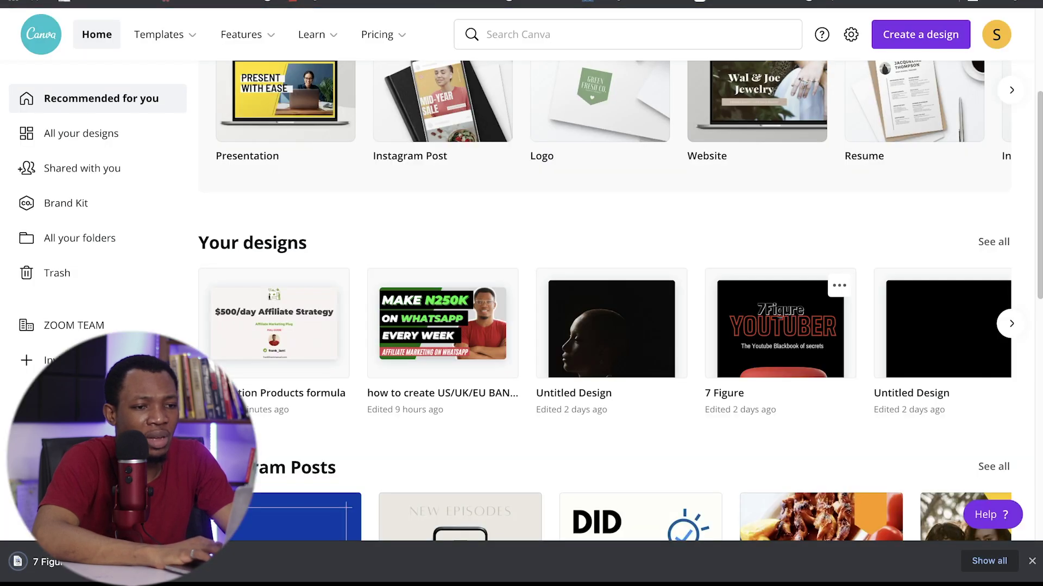
Step: Start a new blank Instagram Post design
click(909, 36)
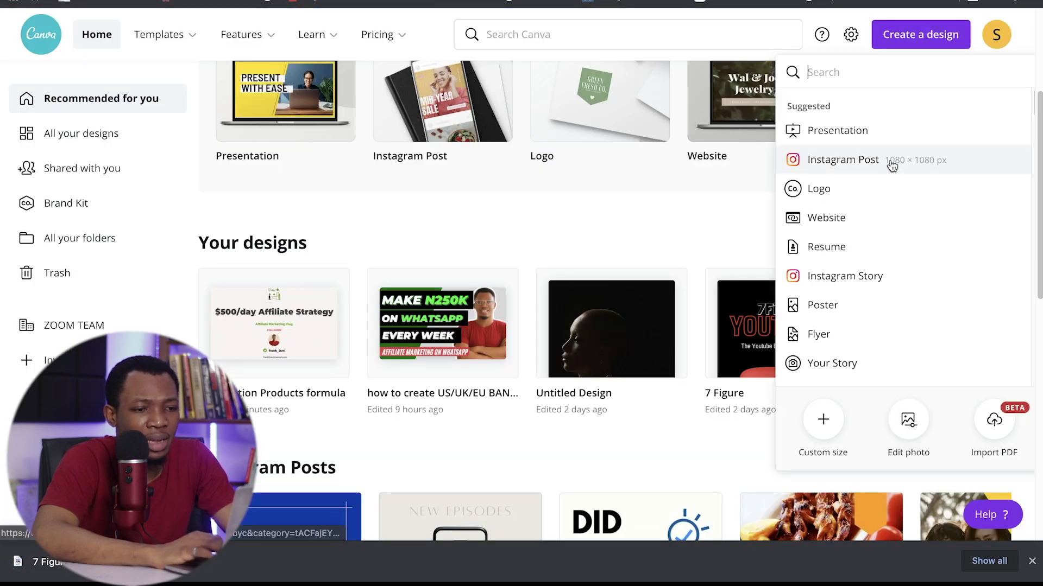
click(869, 159)
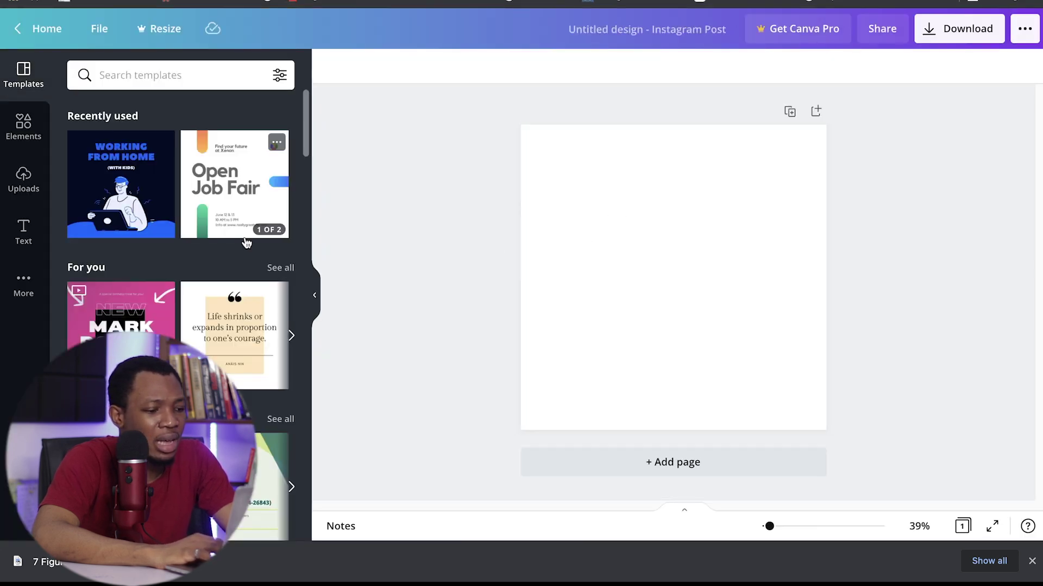
scroll(246, 242, down, 5)
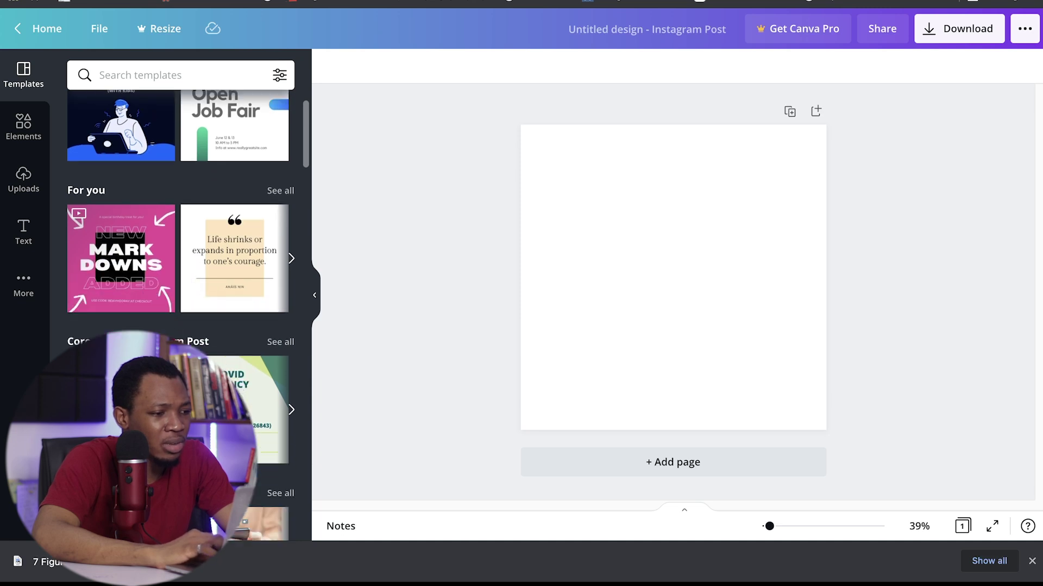
scroll(180, 315, down, 6)
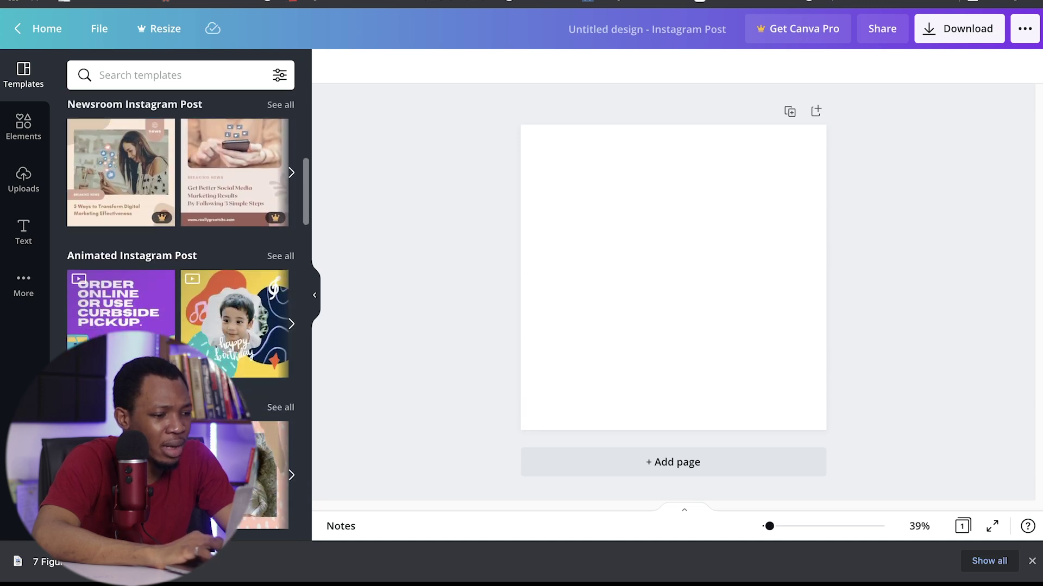
scroll(180, 315, down, 4)
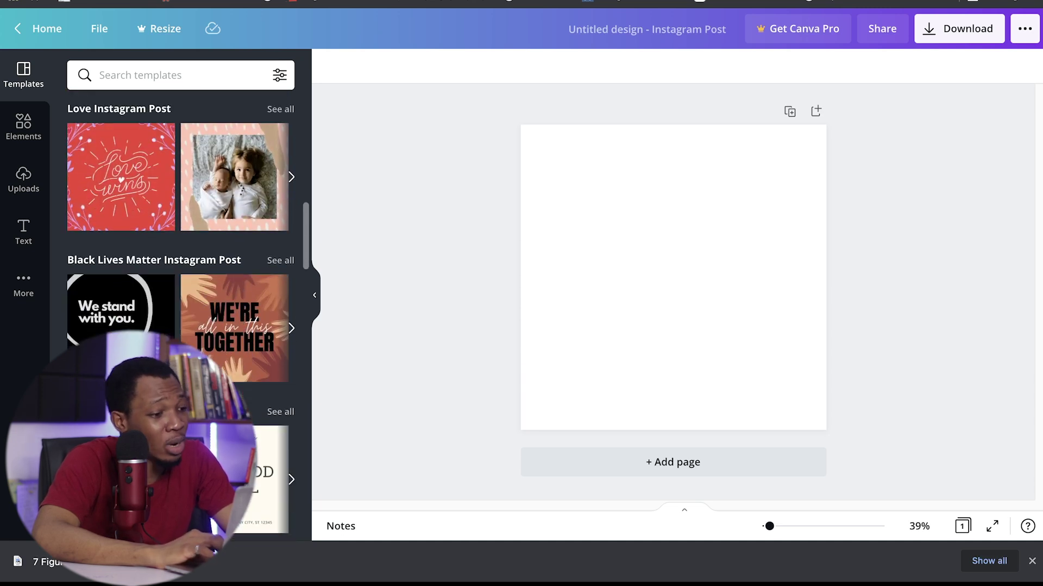
scroll(179, 315, down, 9)
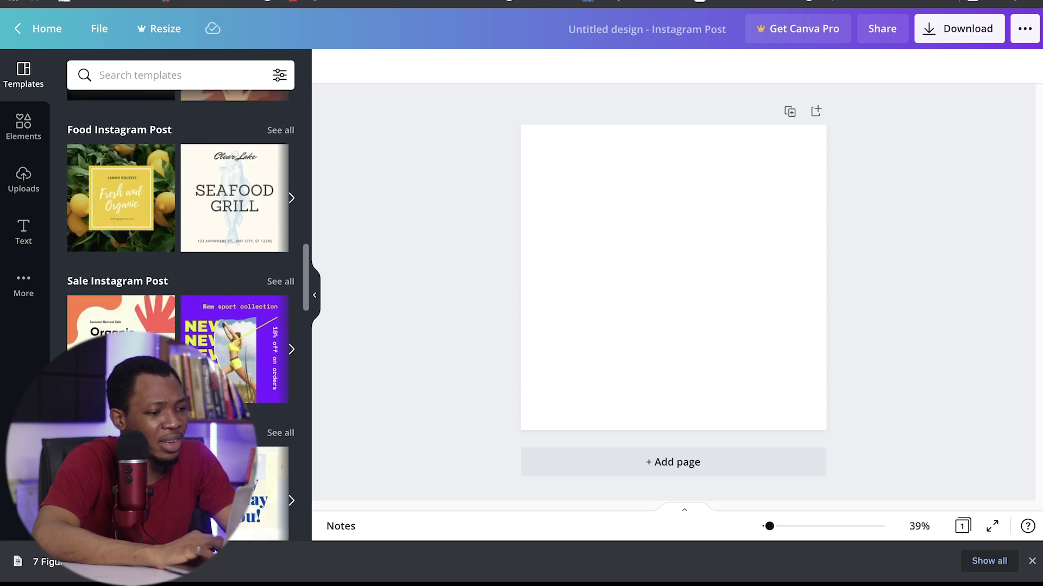
scroll(180, 315, down, 2)
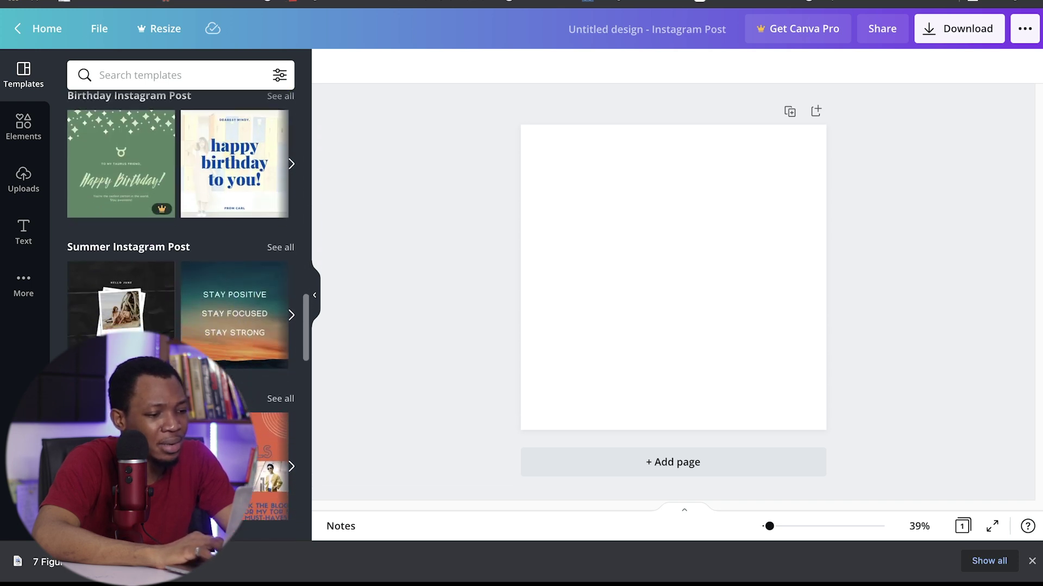
Step: Upload 7 Figure (2).png from the computer and place it on the page's right side
click(23, 181)
click(154, 81)
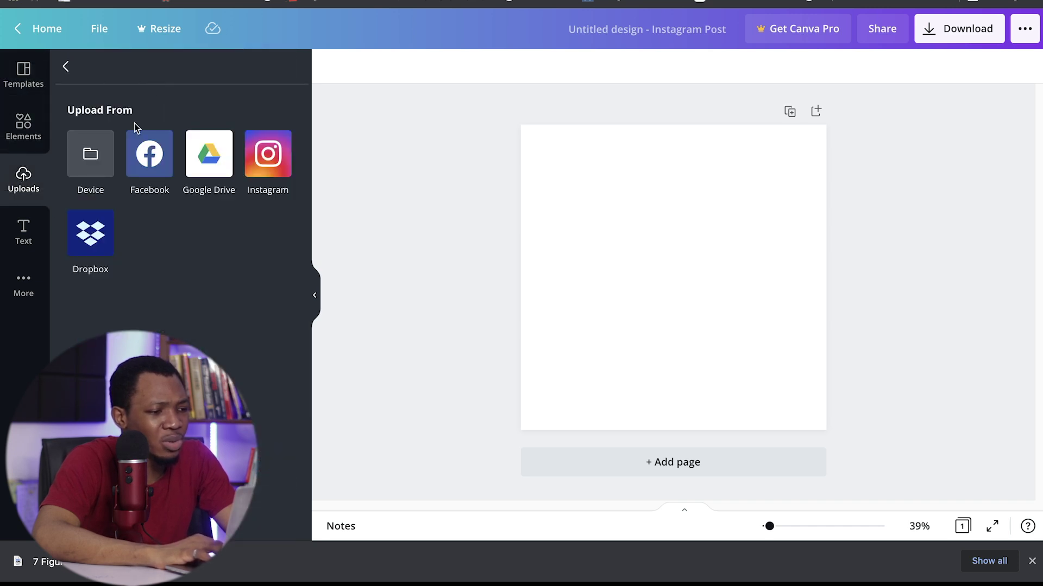
click(98, 158)
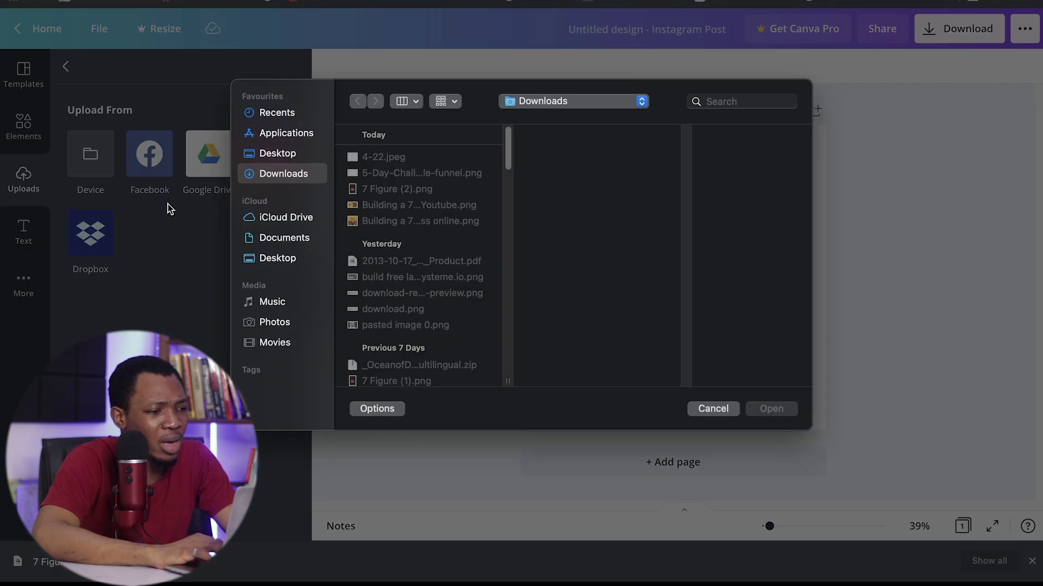
click(387, 189)
double_click(382, 189)
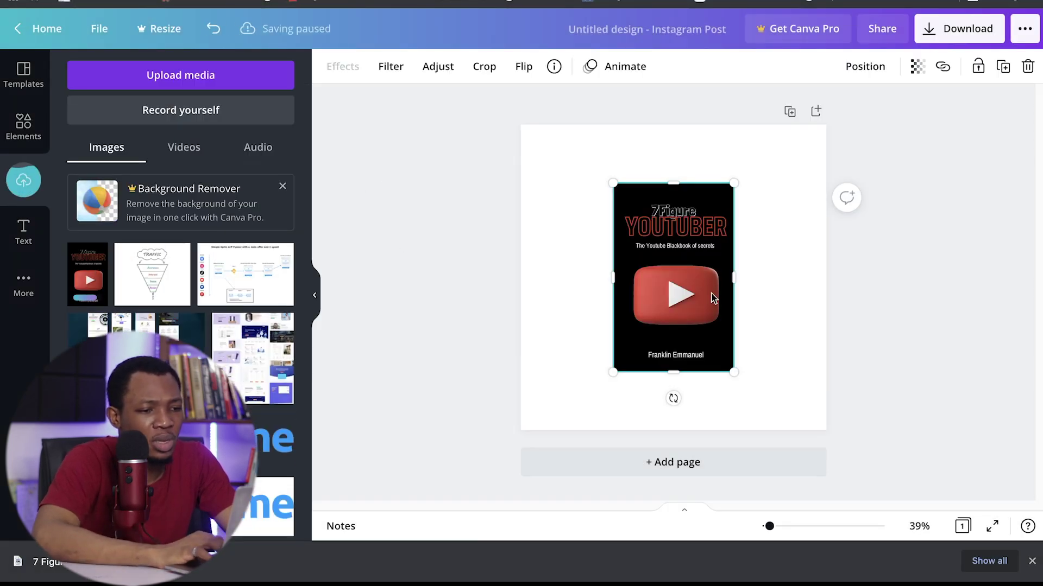
drag(700, 294, 769, 291)
click(441, 287)
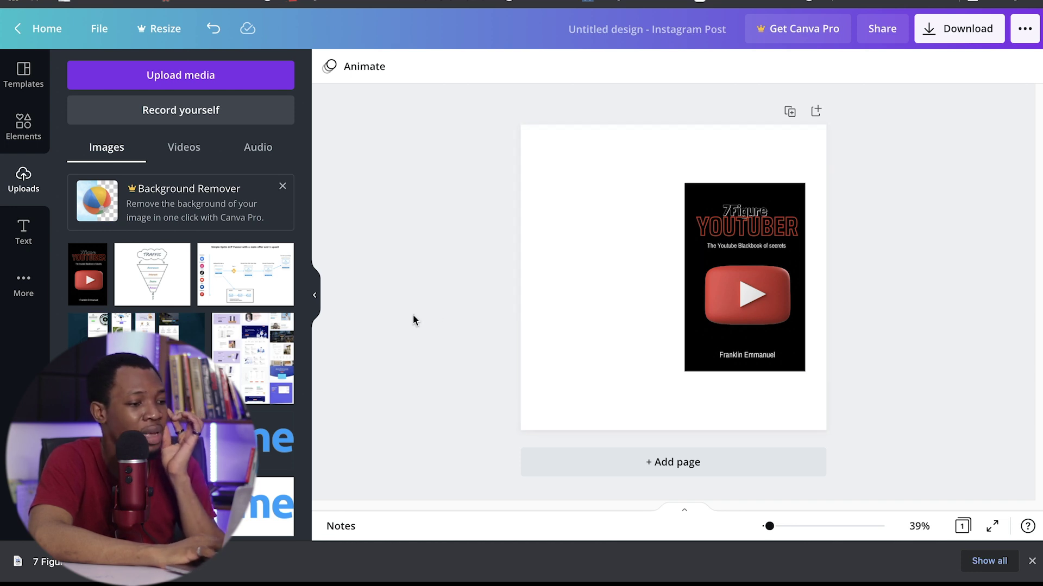
Step: Add a text box reading 'Start & Scale your YouTube channel fast' at font size 50
key(t)
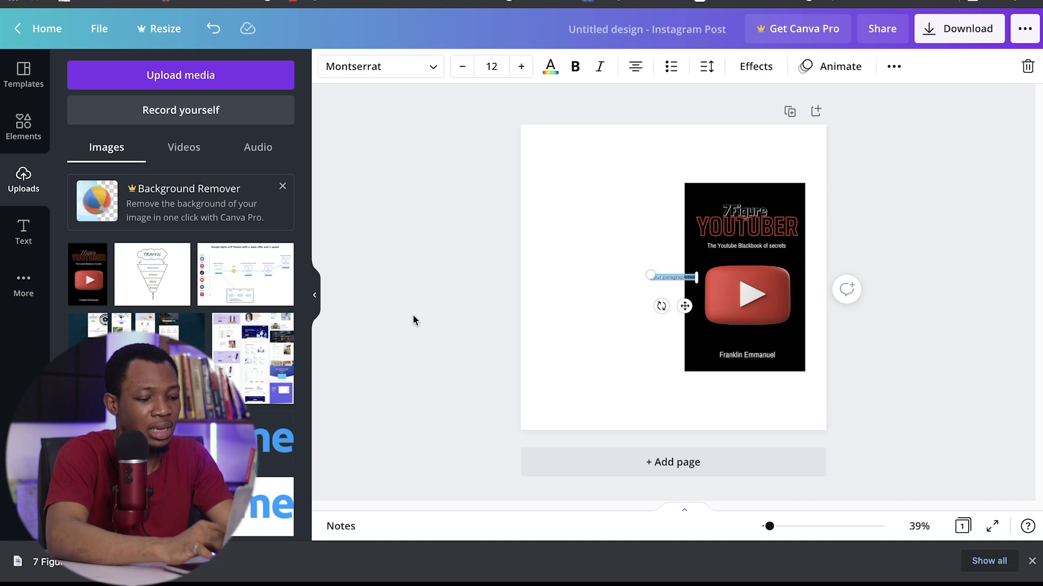
text(cart)
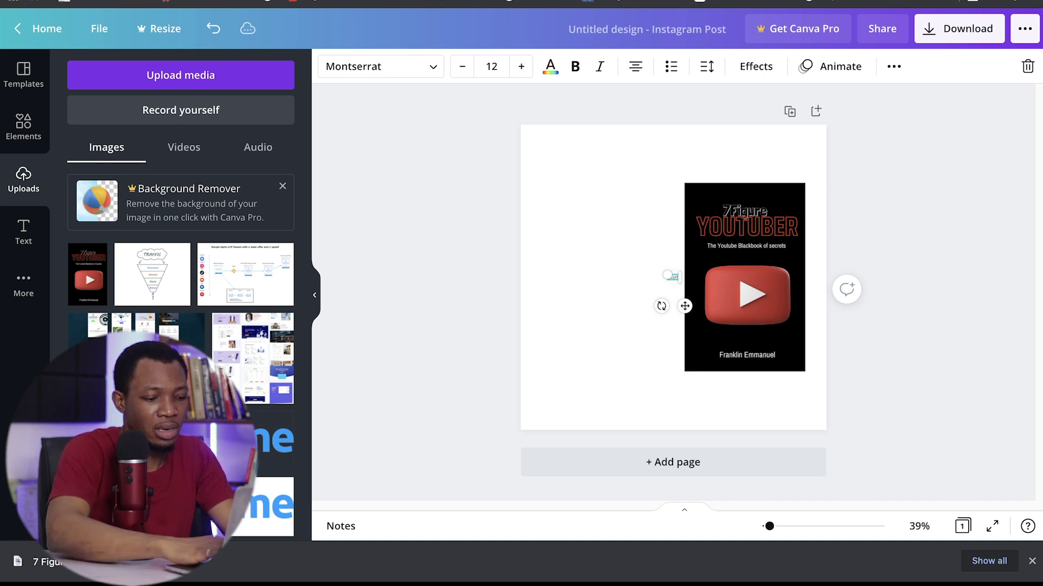
text( 8)
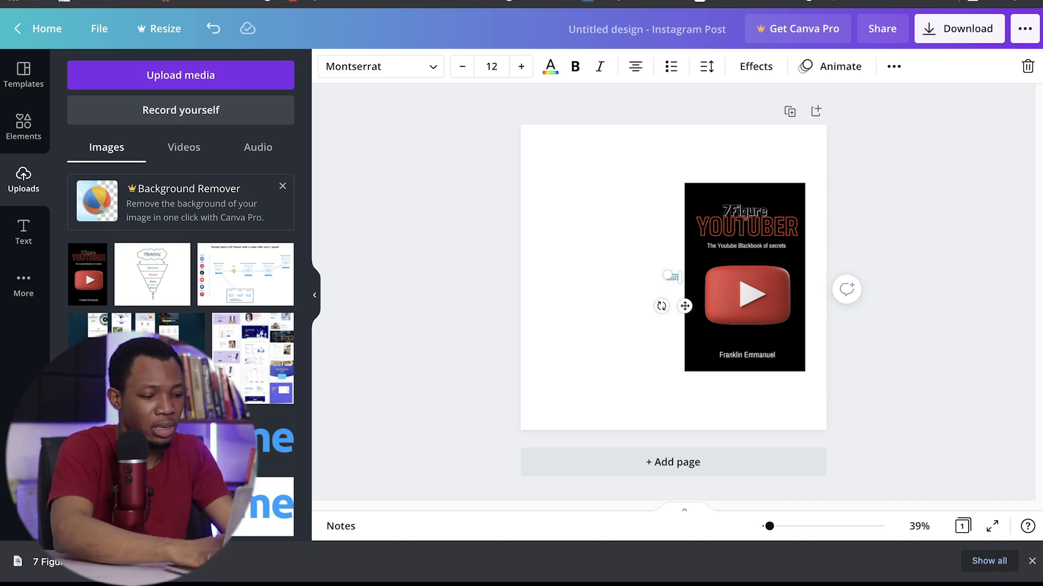
text( Scale your YouTube chan)
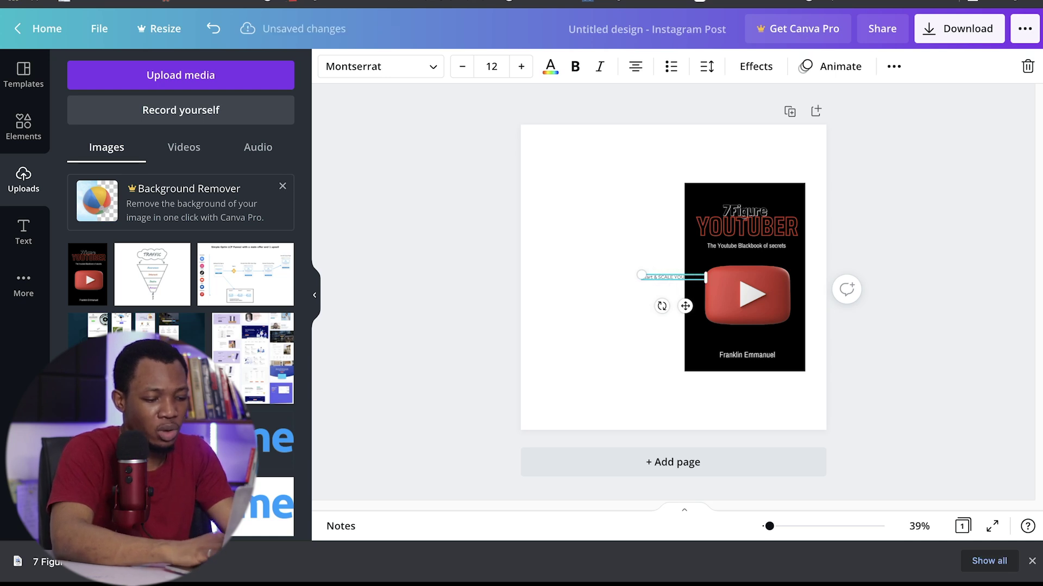
text(nel fas)
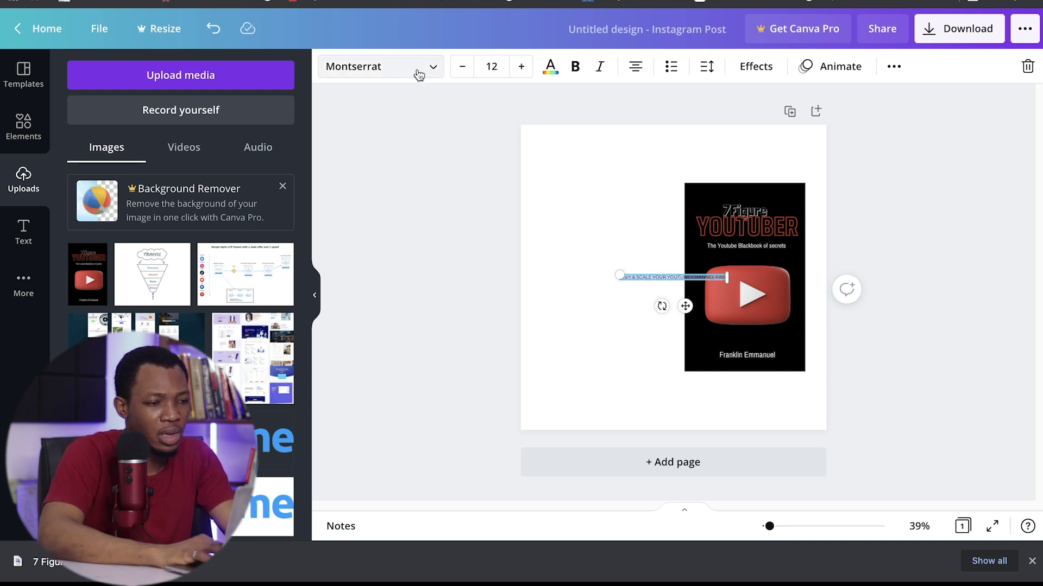
click(481, 68)
text(5)
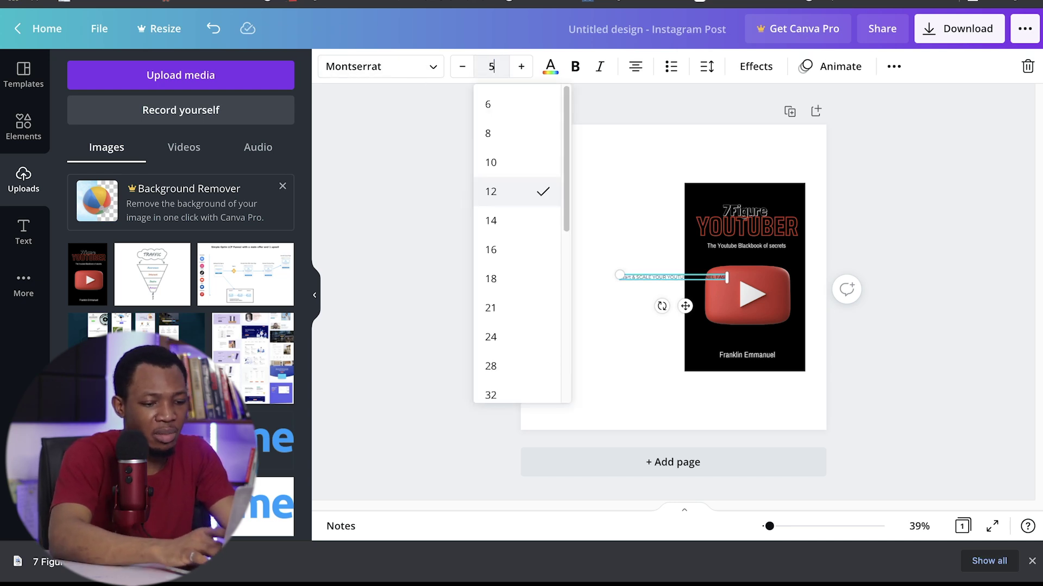
text(0)
key(Return)
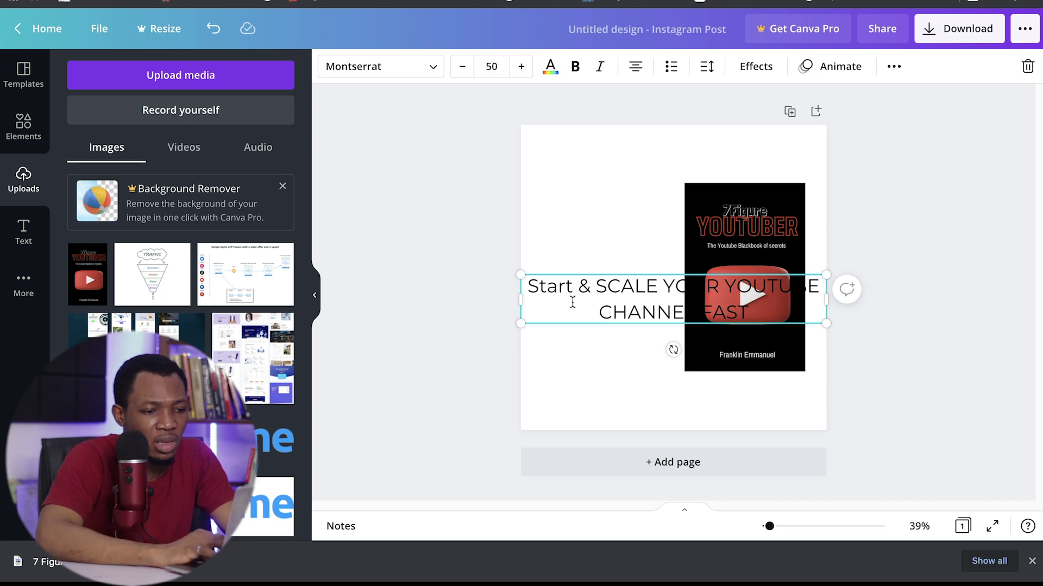
Step: Make the headline uppercase and left-aligned, and reduce its font size to 45
drag(574, 287, 552, 287)
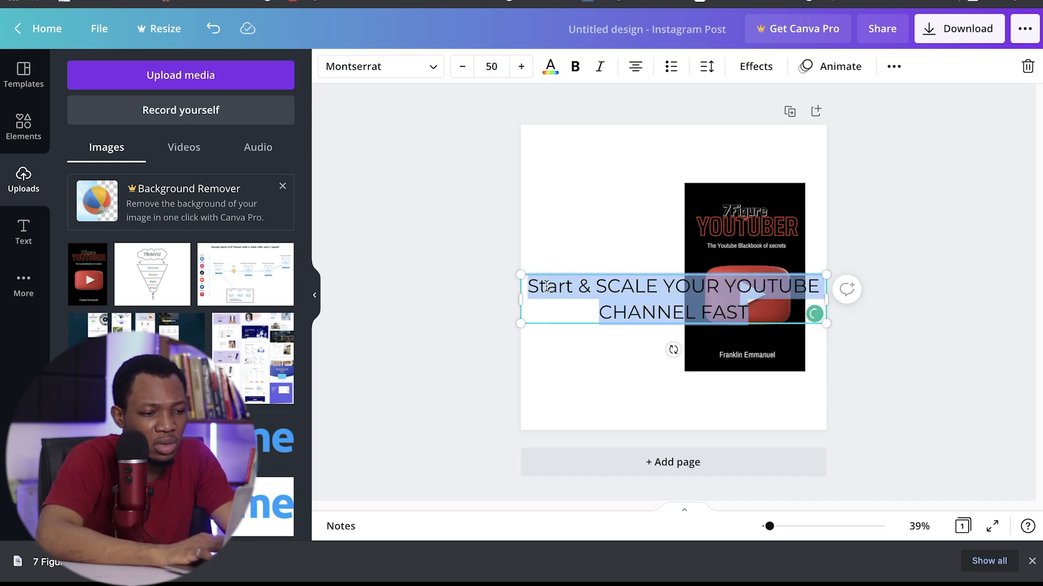
click(893, 66)
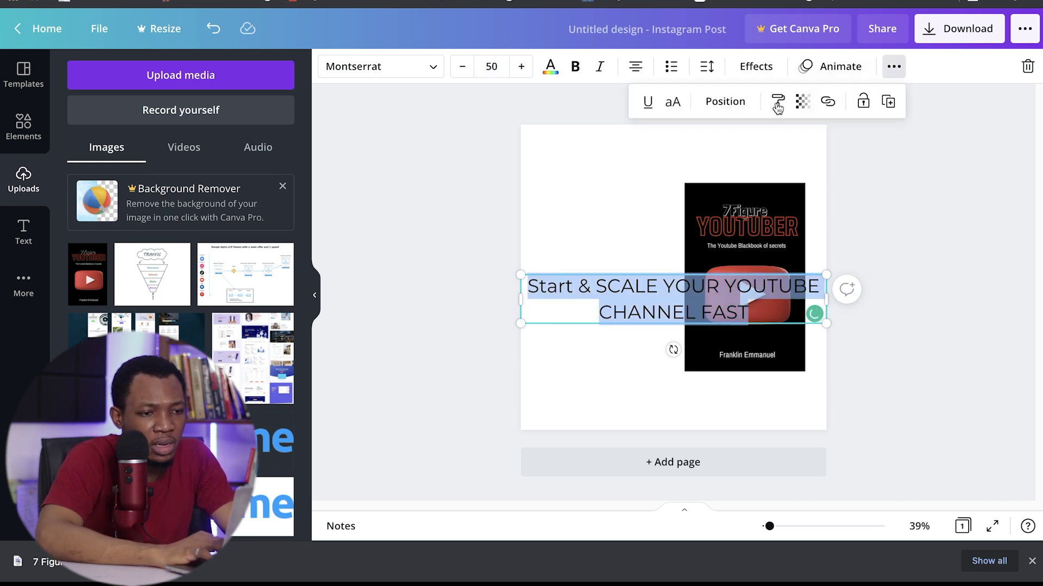
click(673, 102)
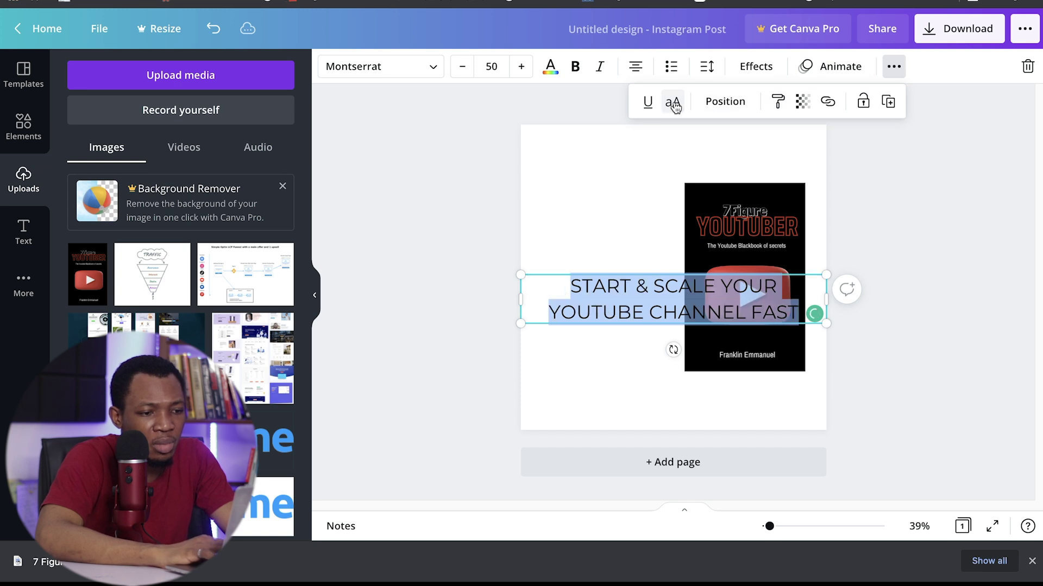
click(636, 68)
click(491, 64)
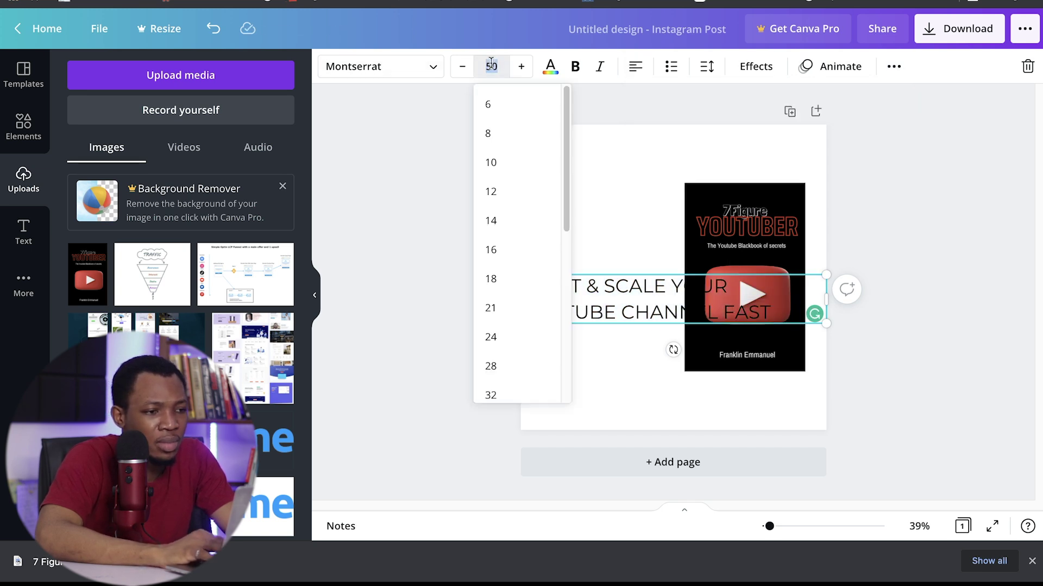
click(572, 76)
click(496, 63)
text(6545)
key(Return)
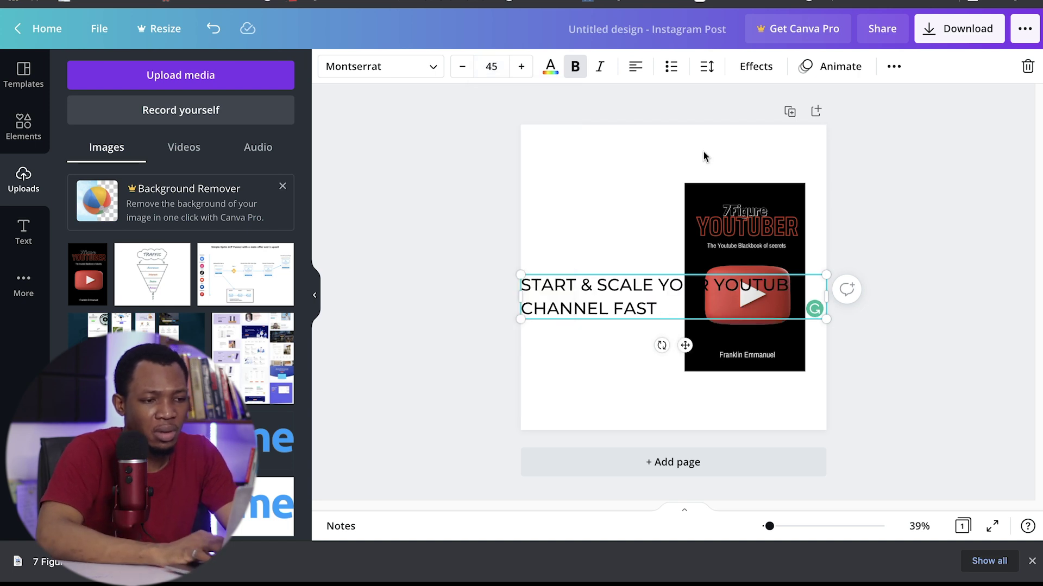
Step: Narrow the headline into three lines and move it up beside the cover's top
drag(827, 294, 685, 295)
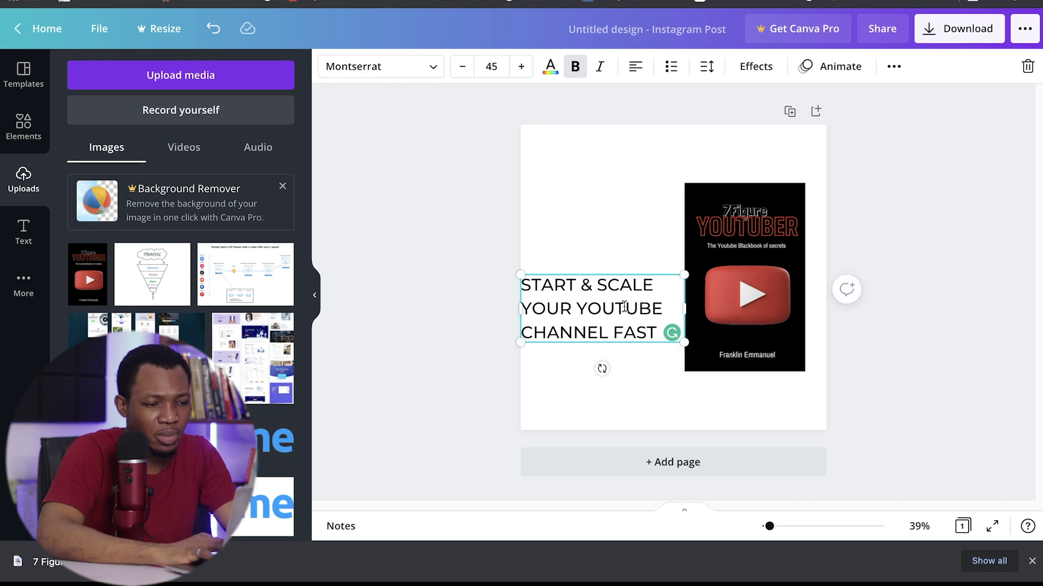
click(577, 252)
drag(577, 305, 585, 221)
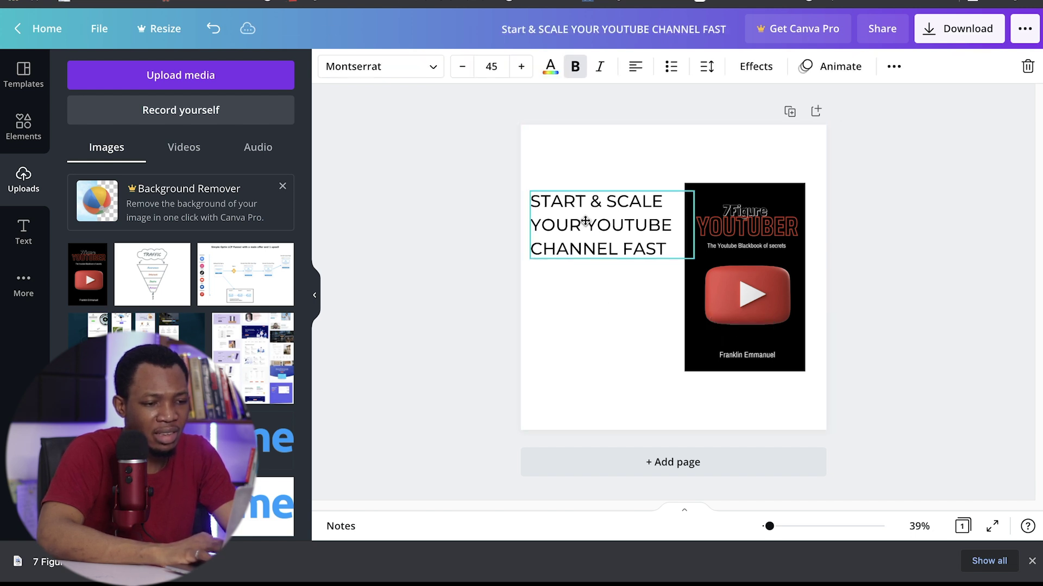
click(453, 334)
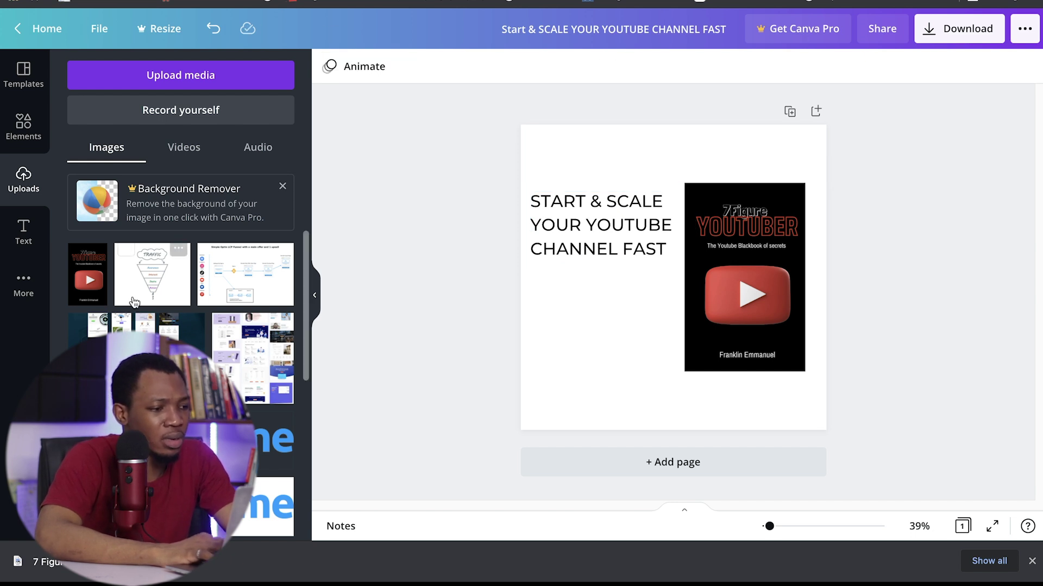
Step: Add a square from Elements and resize it into a flat red bar below the headline
click(25, 128)
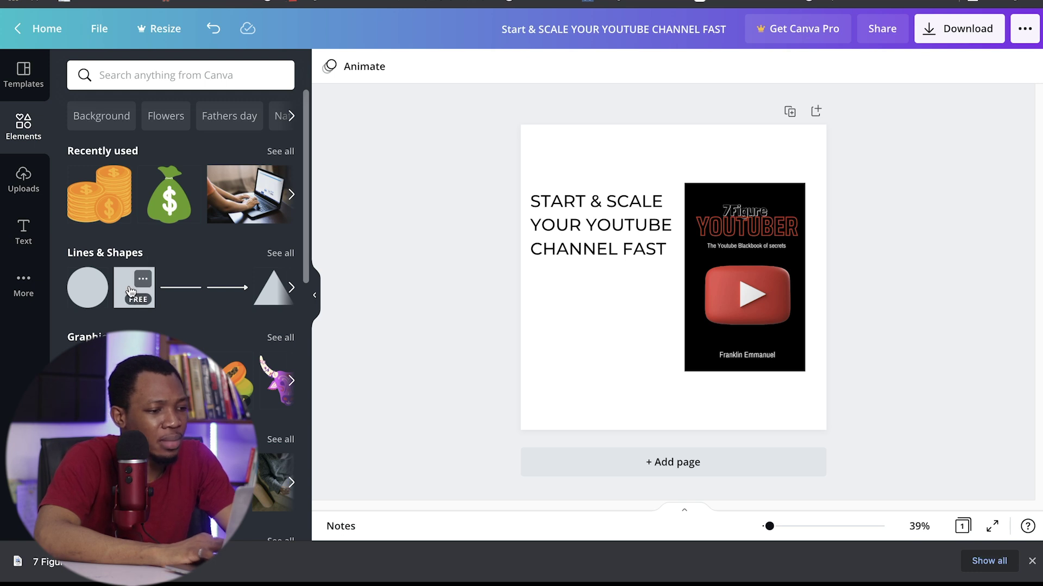
click(126, 287)
drag(673, 188, 575, 348)
drag(699, 347, 659, 348)
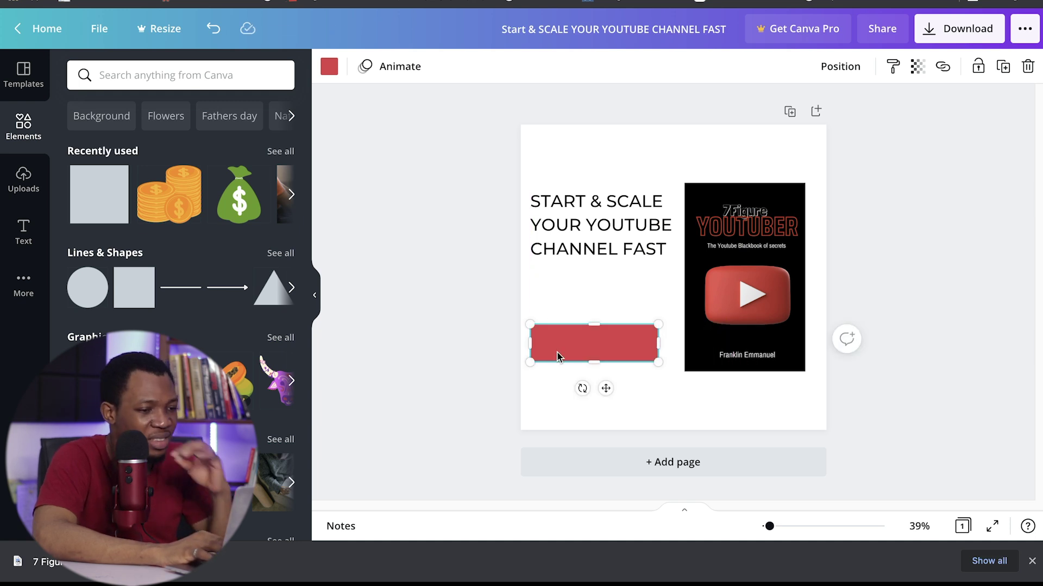